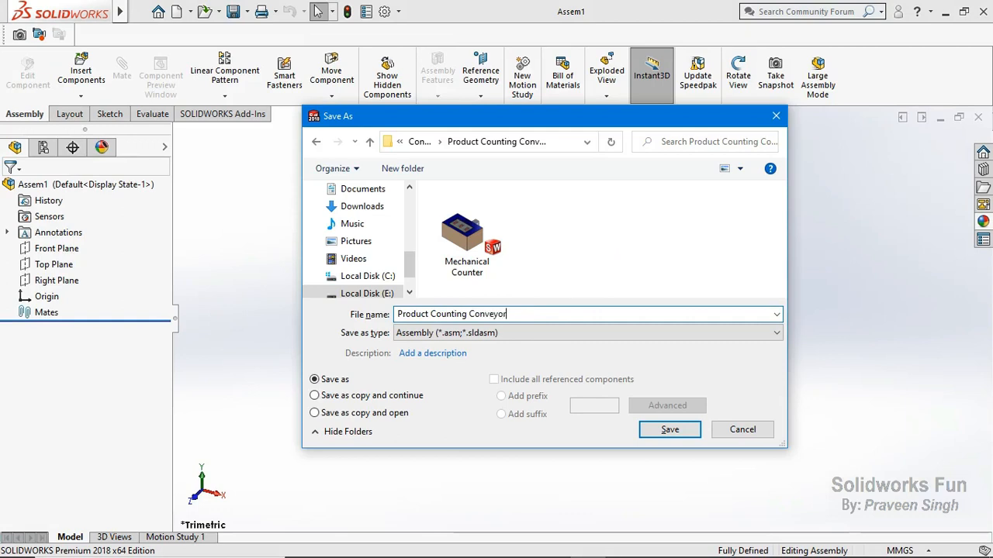
- Save the assembly as Product Counting Conveyor and place the Conveyor Belt and Conveyor Frame parts in it
click(666, 430)
click(81, 95)
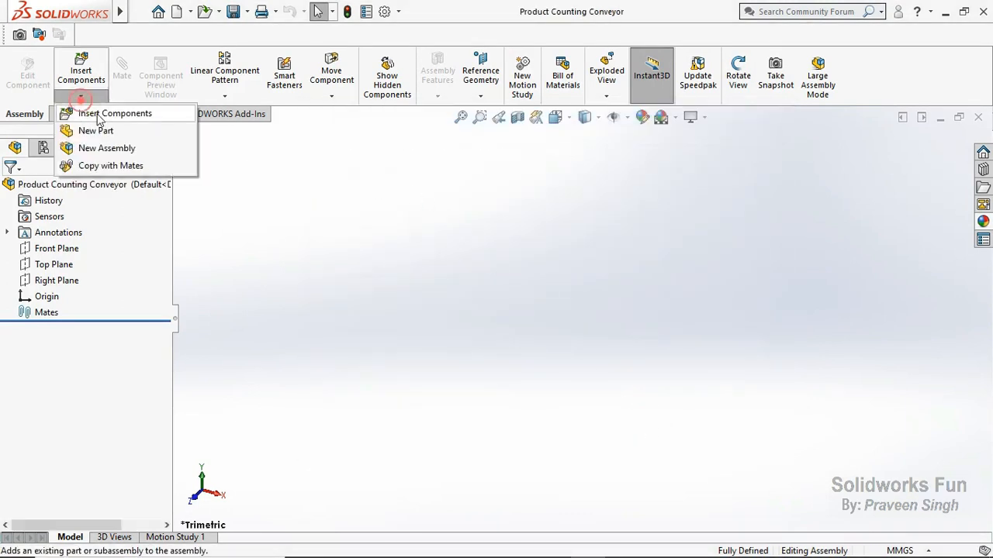
click(94, 111)
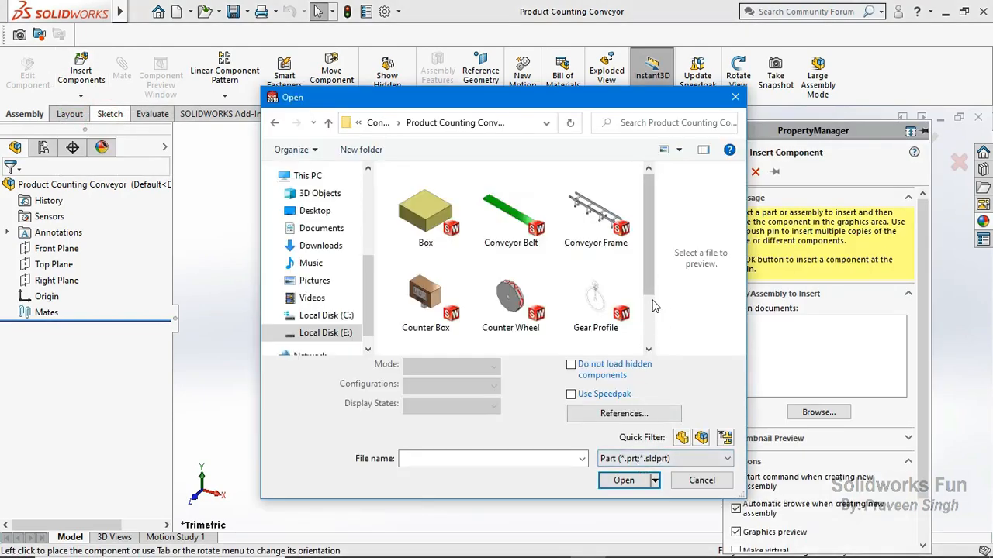
click(532, 228)
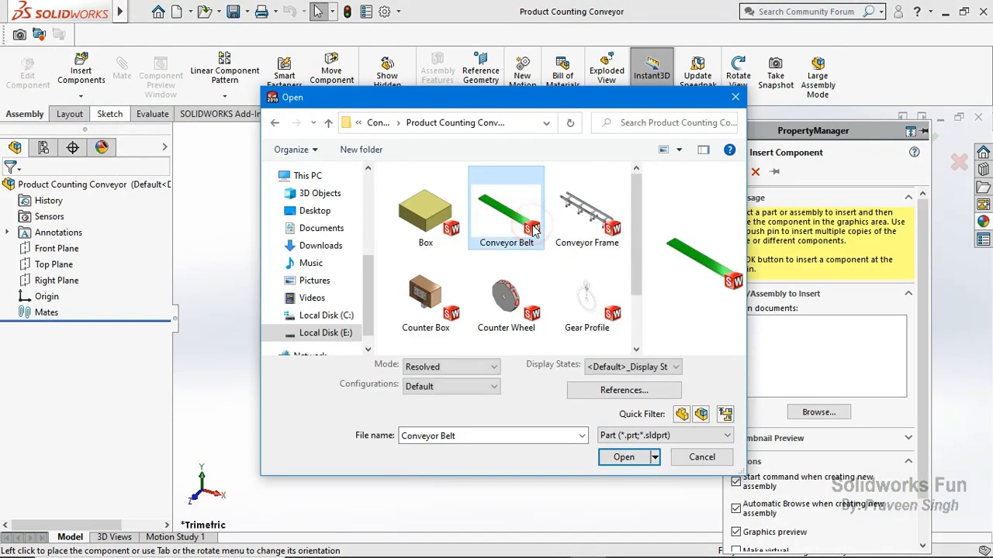
ctrl+click(570, 233)
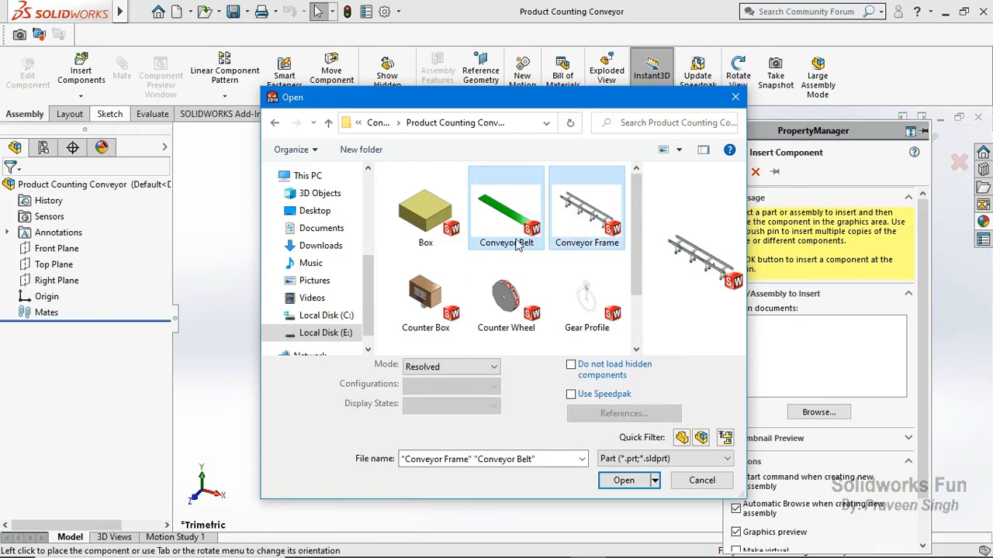
click(623, 481)
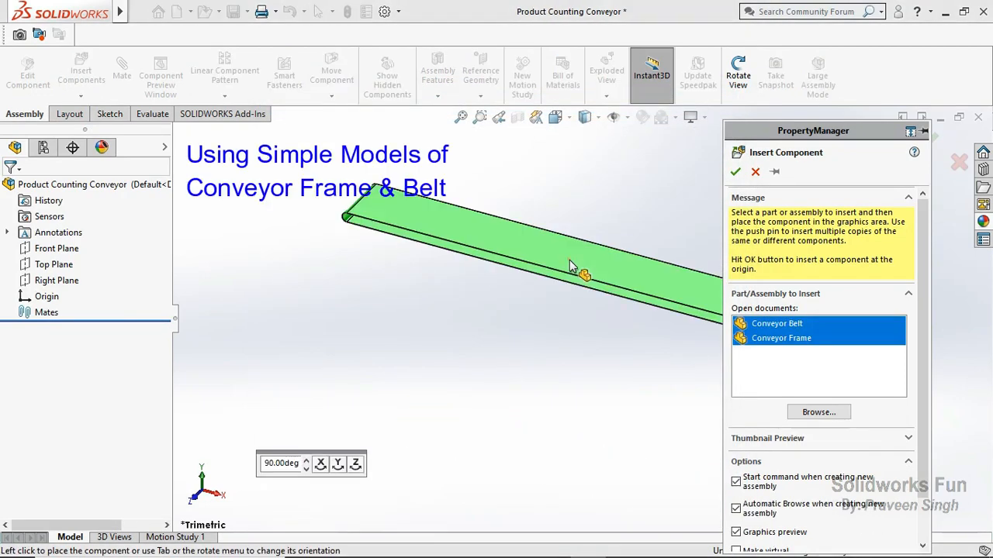
click(571, 266)
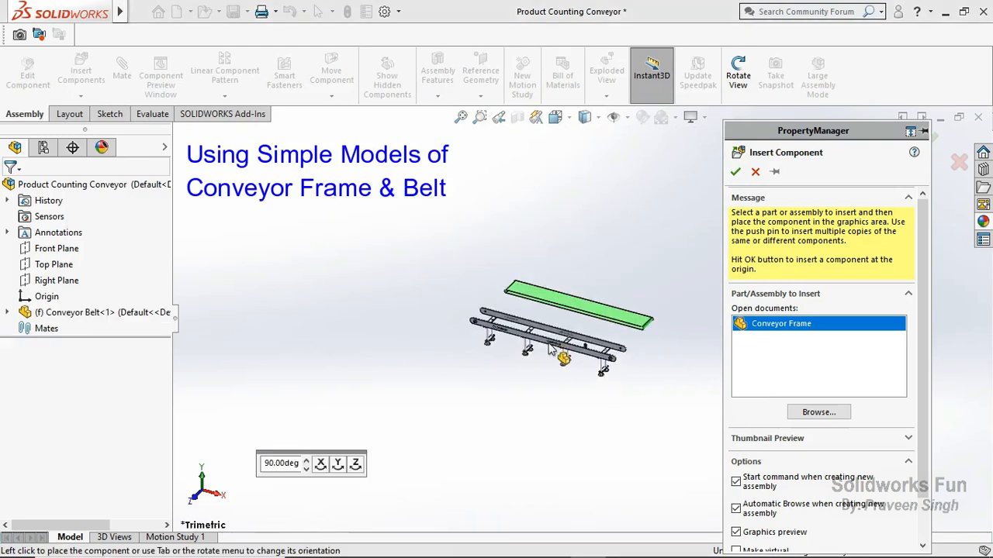
click(552, 352)
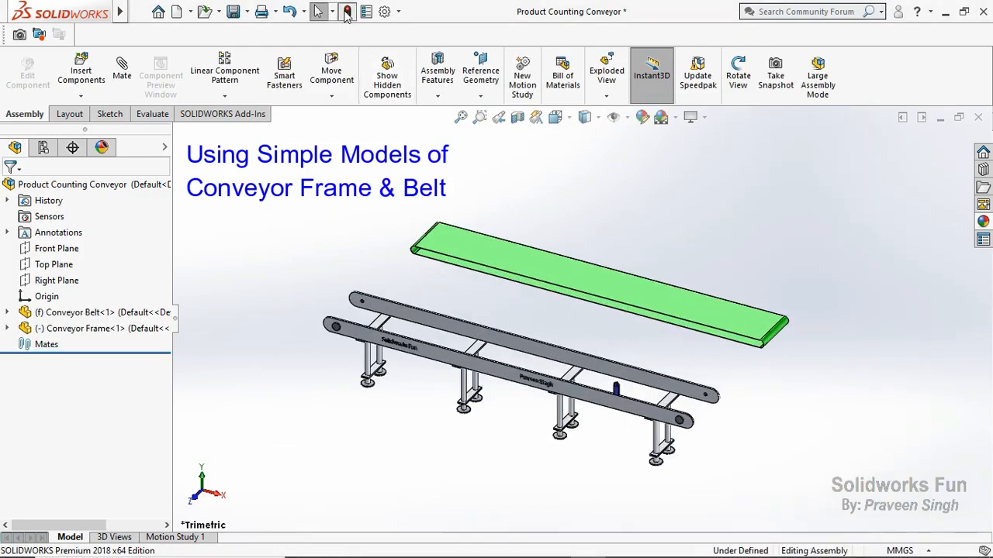
- Float the Conveyor Belt and reorder it below the Conveyor Frame in the component list
click(139, 312)
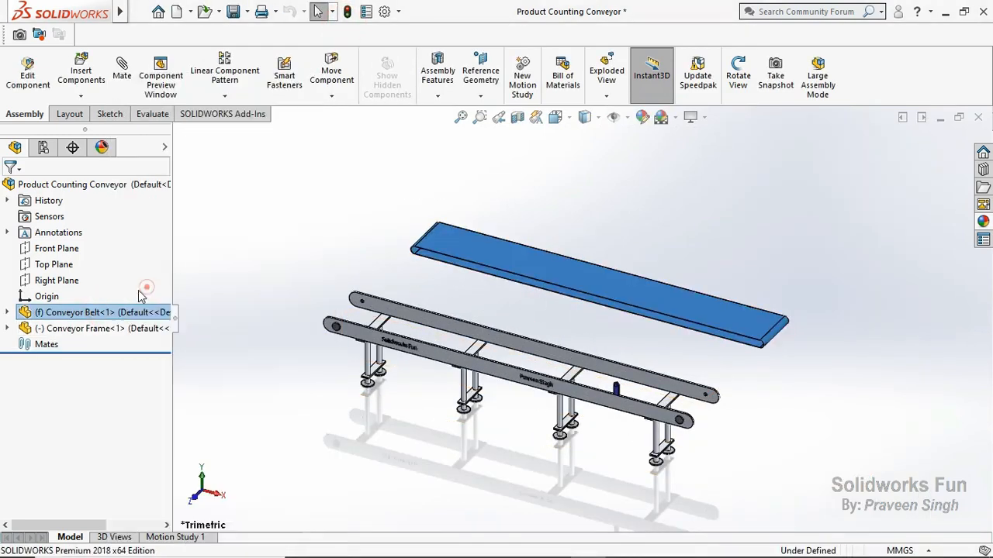
drag(116, 312, 98, 332)
click(279, 379)
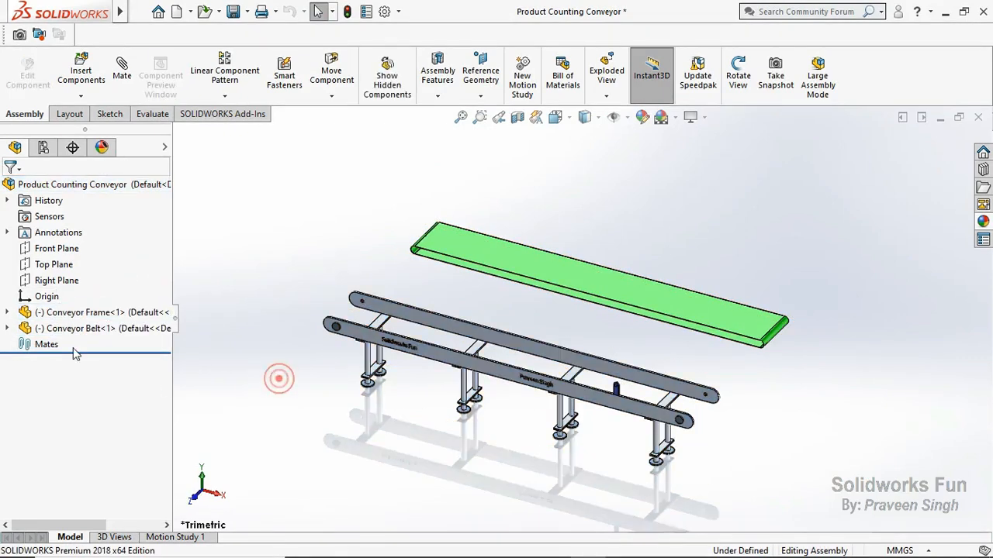
- Add a Coincident mate between the Conveyor Frame's Front Plane and the assembly's Front Plane
click(7, 312)
click(73, 393)
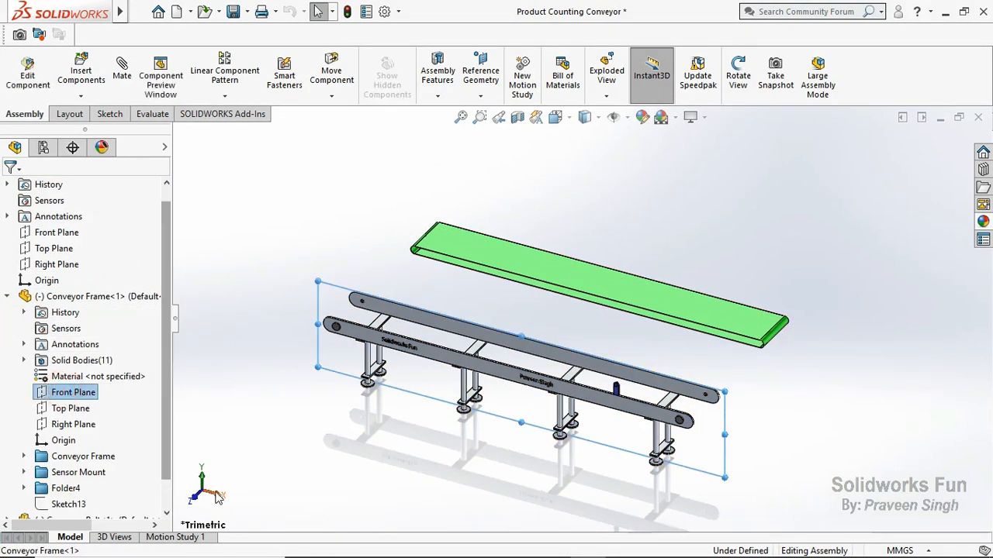
click(217, 498)
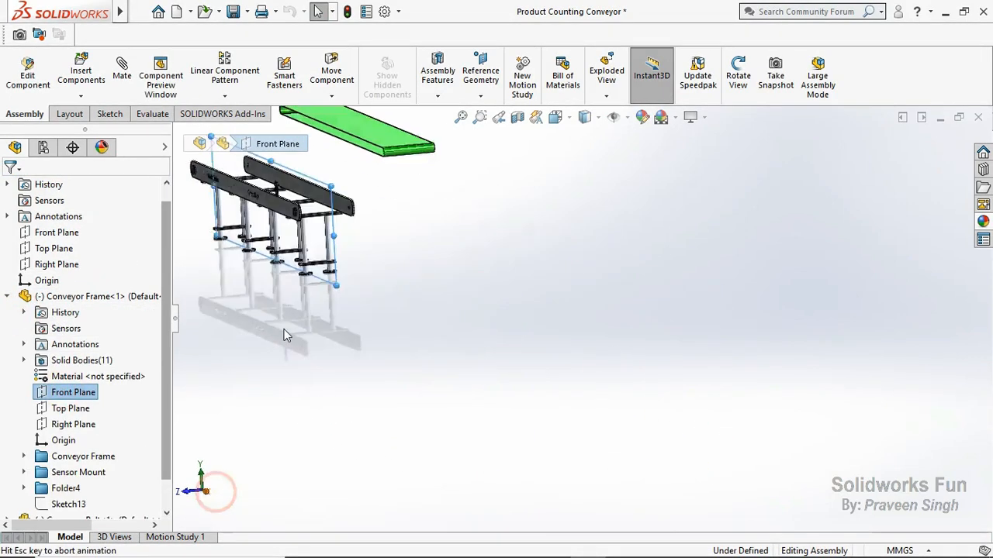
ctrl+click(69, 238)
click(122, 70)
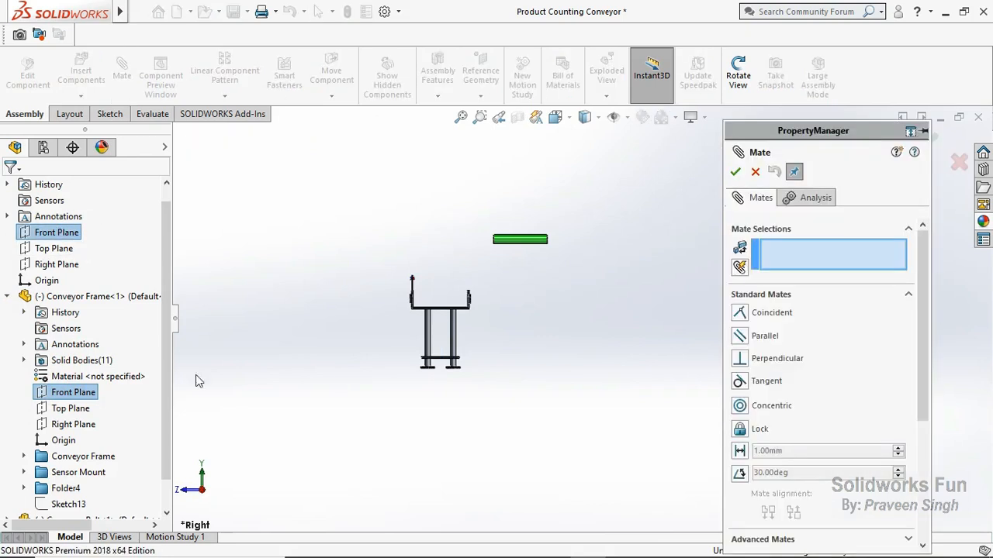
click(87, 396)
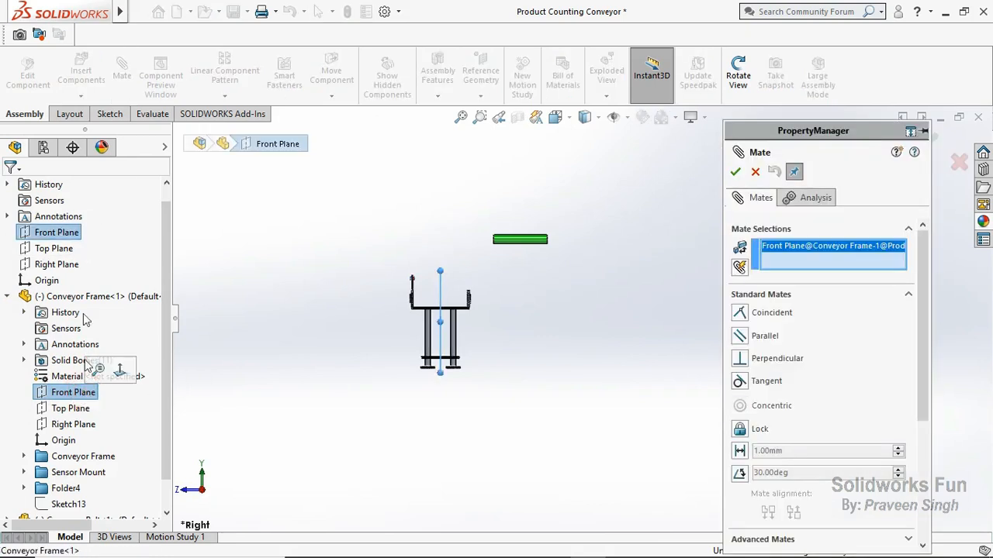
click(64, 233)
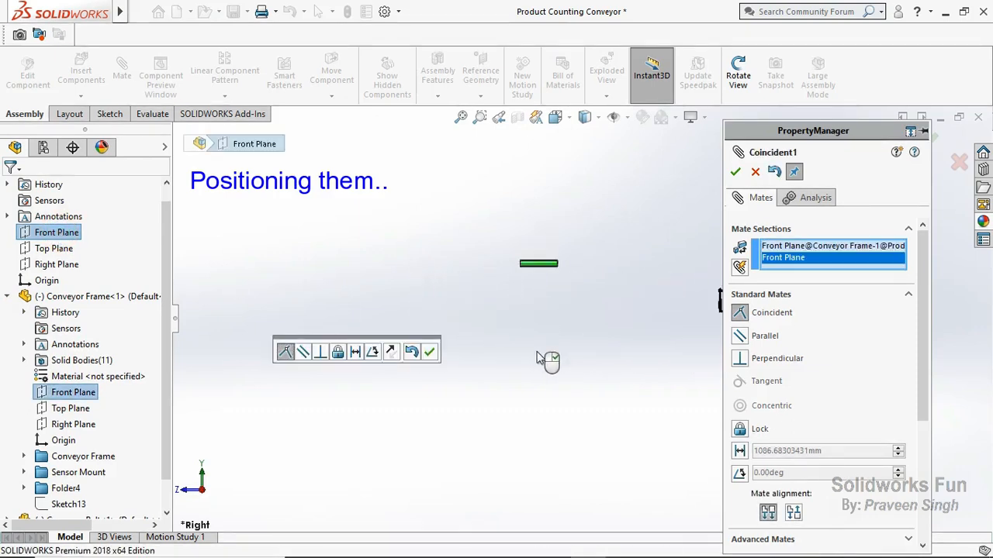
scroll(547, 252, down, 1)
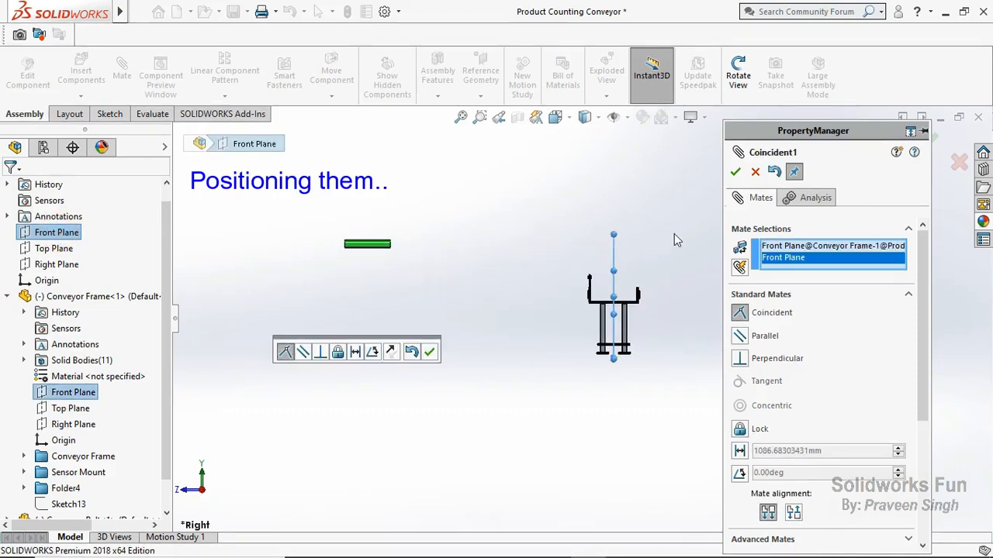
click(735, 173)
click(735, 172)
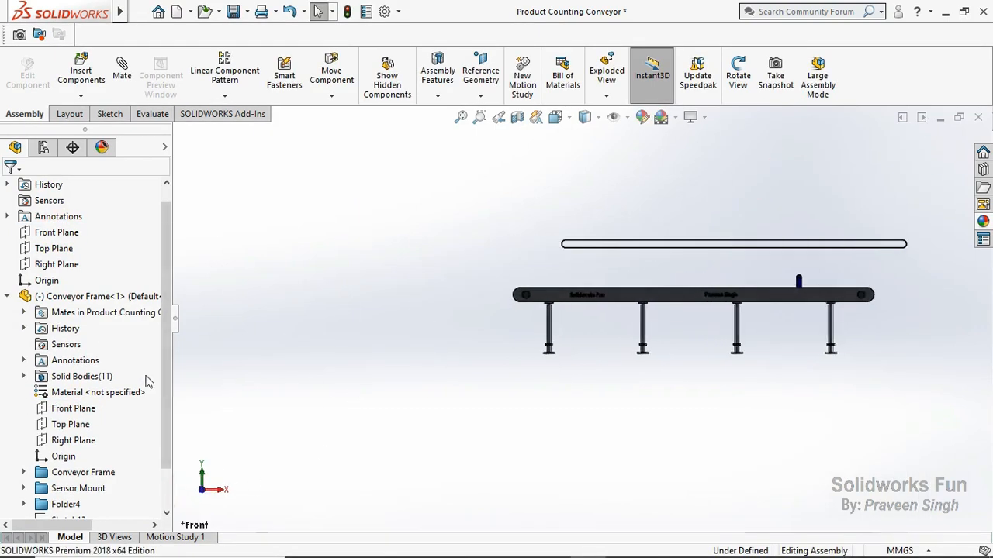
ctrl+click(61, 264)
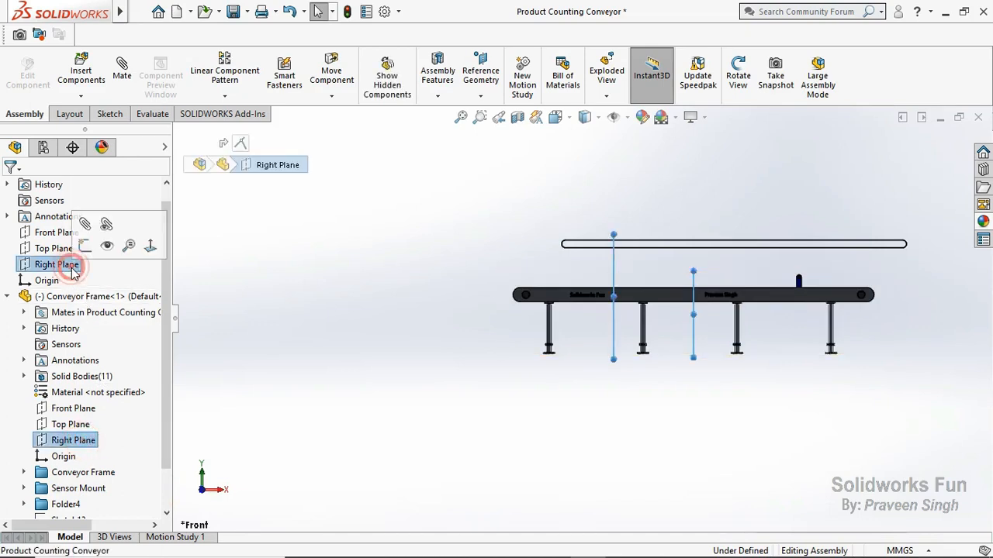
click(132, 93)
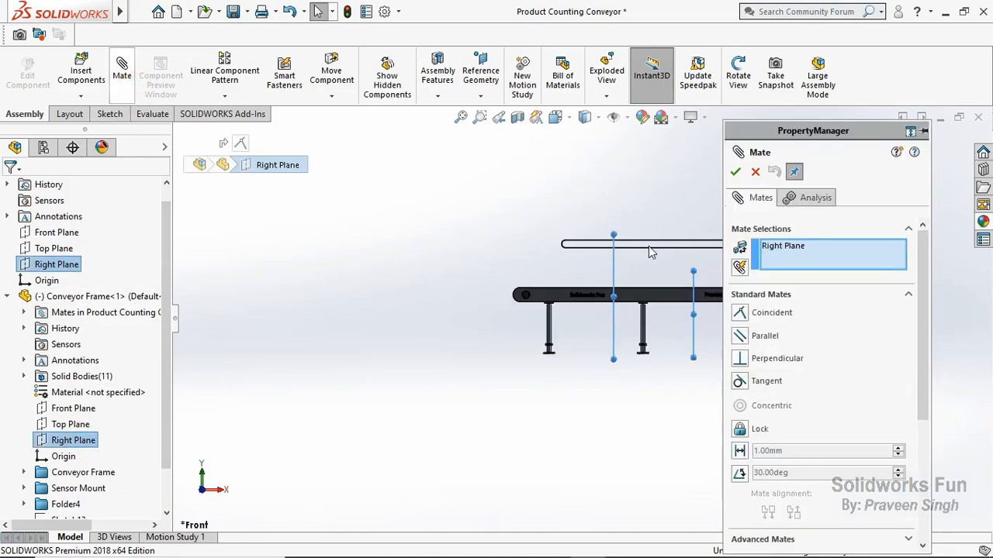
click(756, 173)
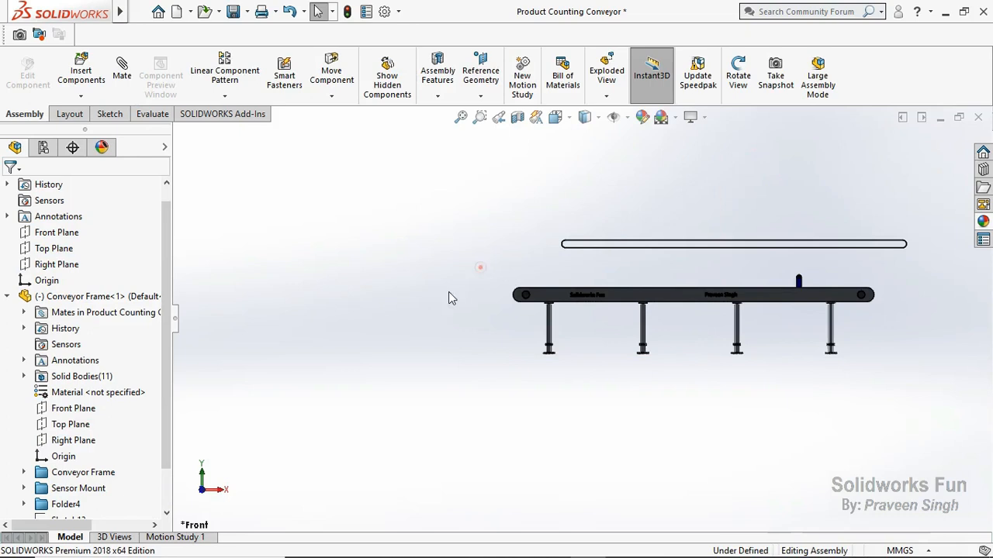
click(73, 440)
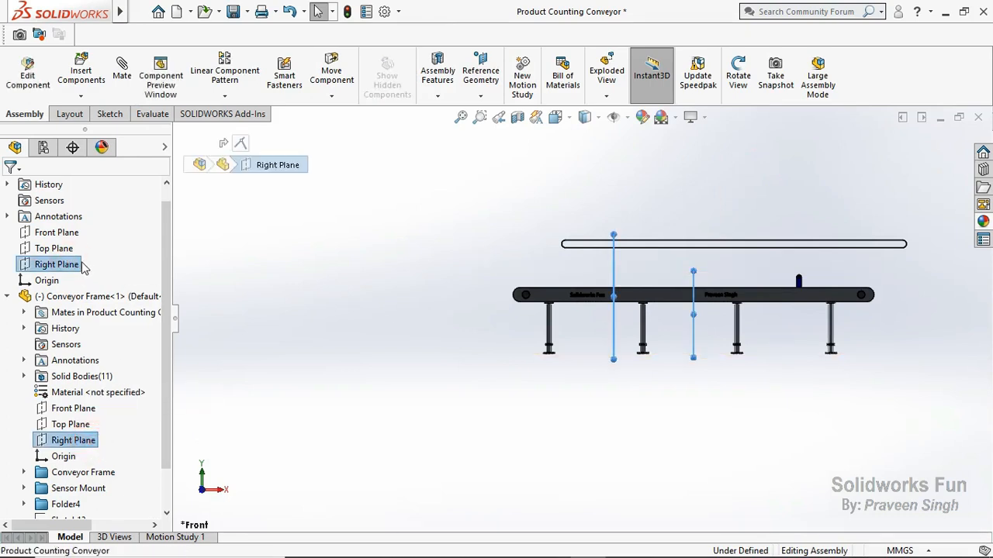
click(281, 300)
- Mate the Conveyor Frame's Right Plane coincident with the assembly's Right Plane
click(72, 267)
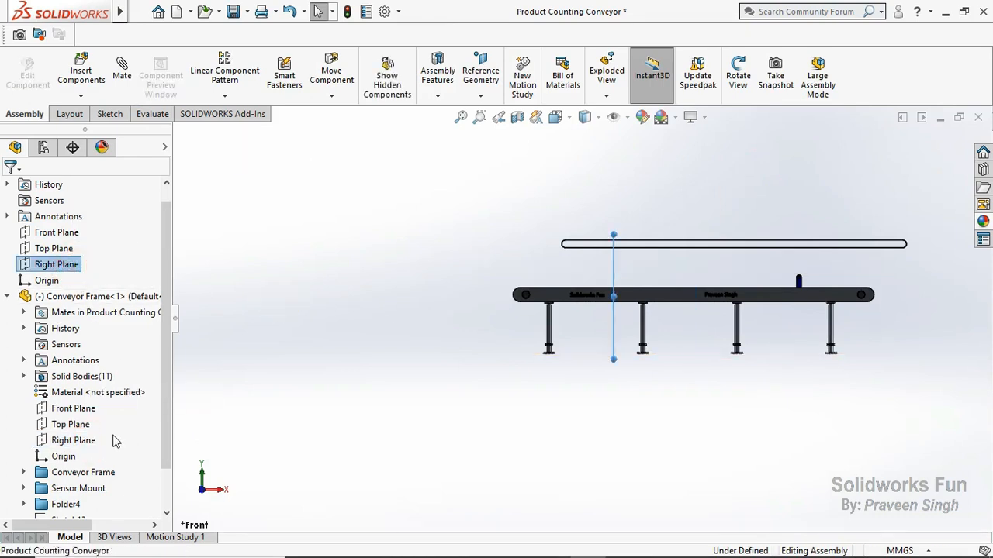
ctrl+click(94, 440)
click(106, 448)
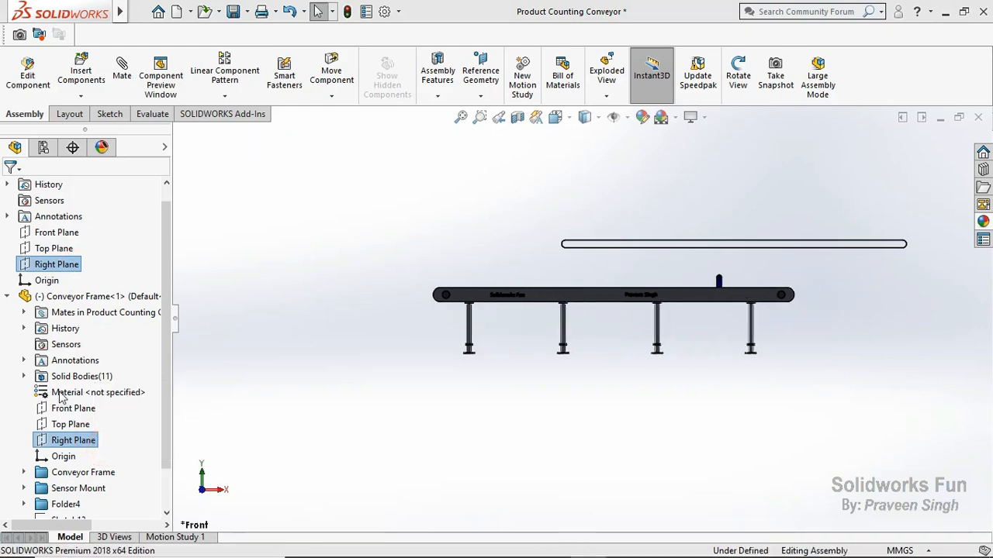
click(10, 298)
- Fix the Conveyor Frame in its current position in the assembly
click(738, 75)
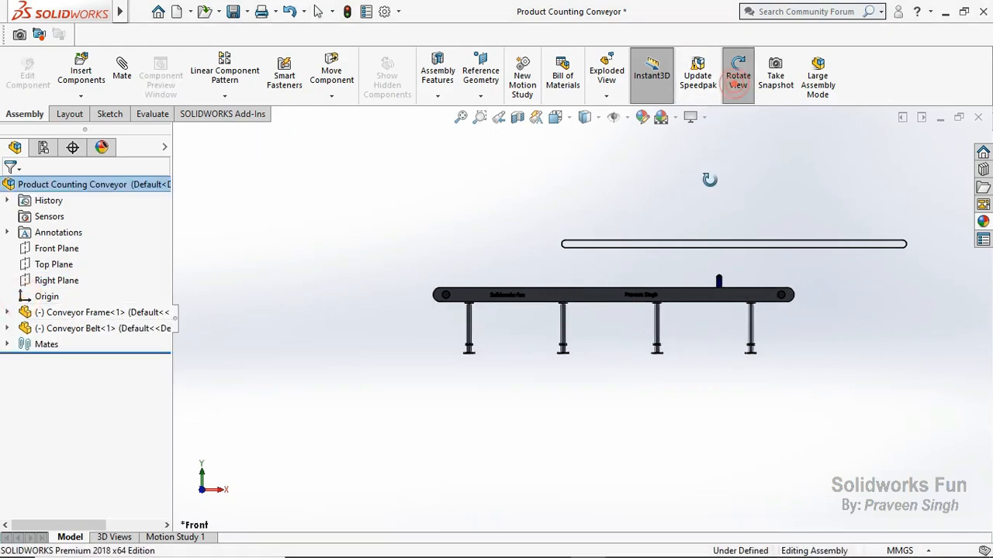
drag(709, 178, 744, 250)
click(746, 90)
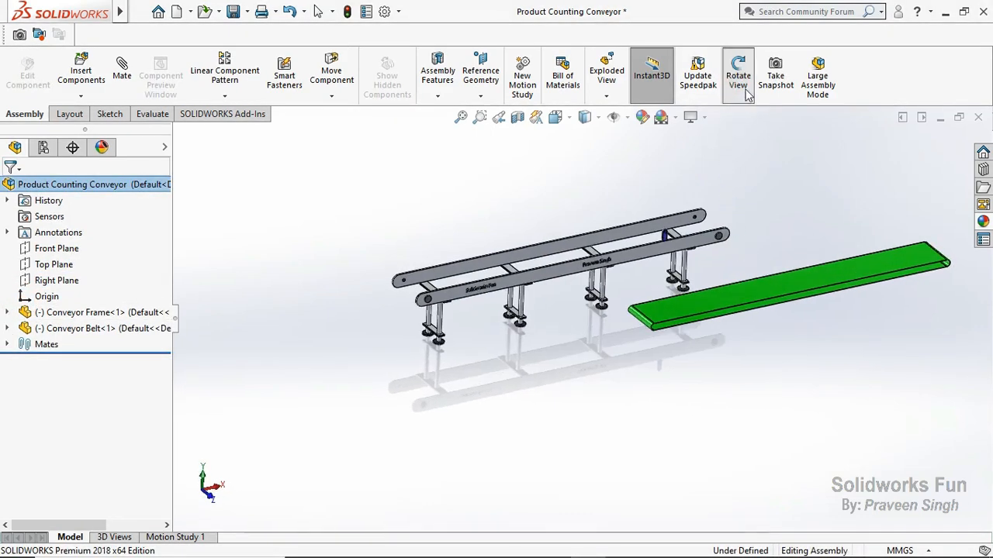
right_click(116, 314)
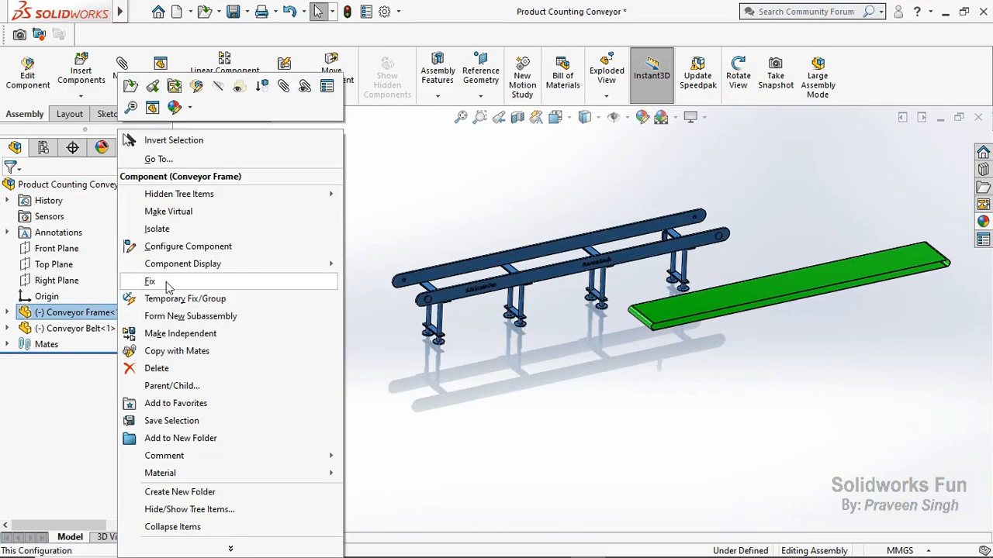
click(166, 285)
- Move the Conveyor Belt from beside the frame to a position above it
drag(632, 291, 437, 243)
scroll(518, 222, down, 5)
scroll(517, 223, up, 3)
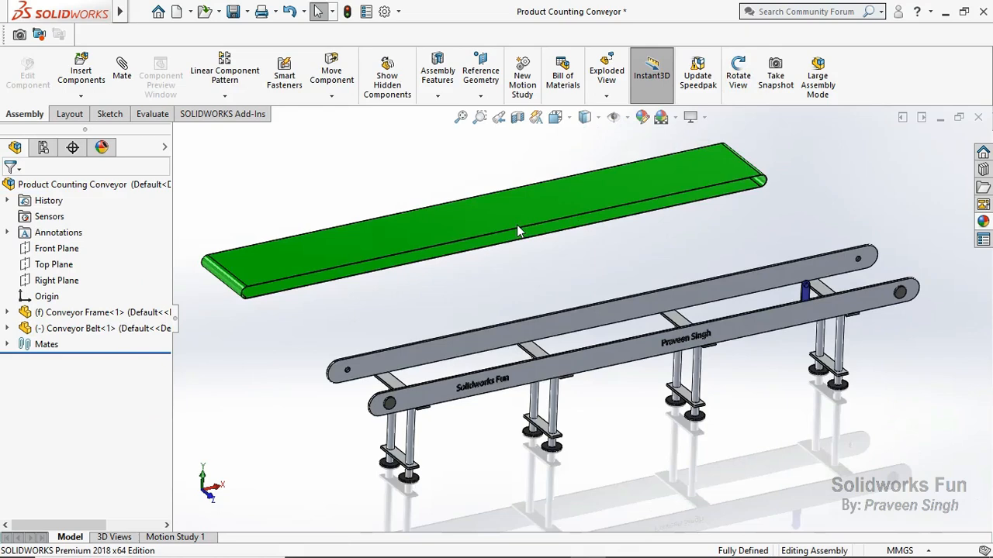
- Show Sketch1, the roller layout sketch inside the Conveyor Frame part's Conveyor Frame folder
click(8, 313)
click(24, 456)
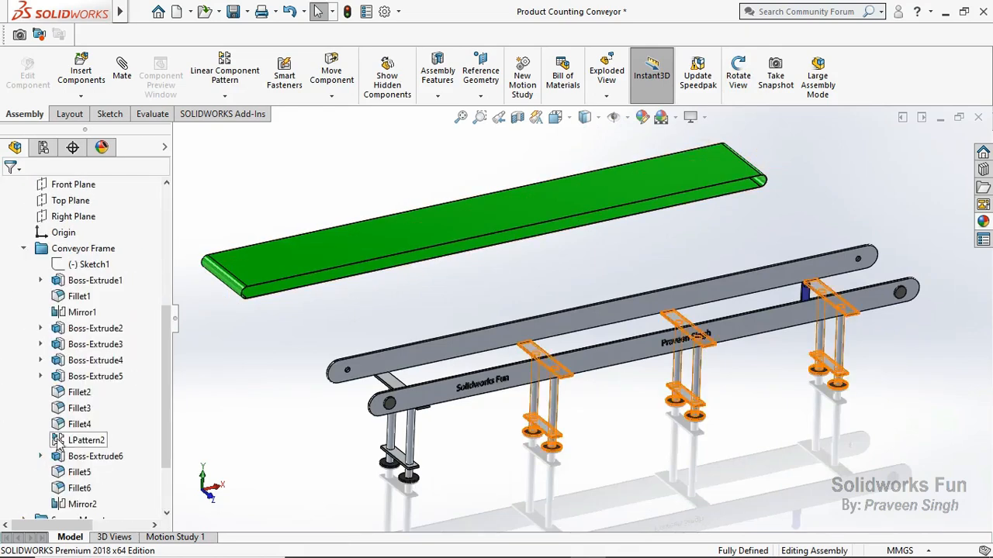
click(82, 264)
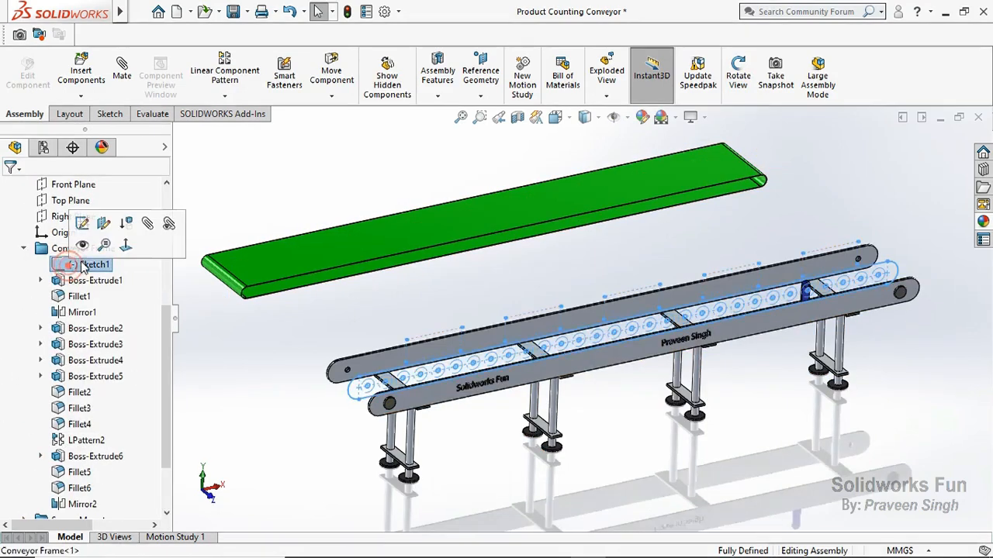
click(81, 244)
scroll(4, 318, up, 3)
click(7, 218)
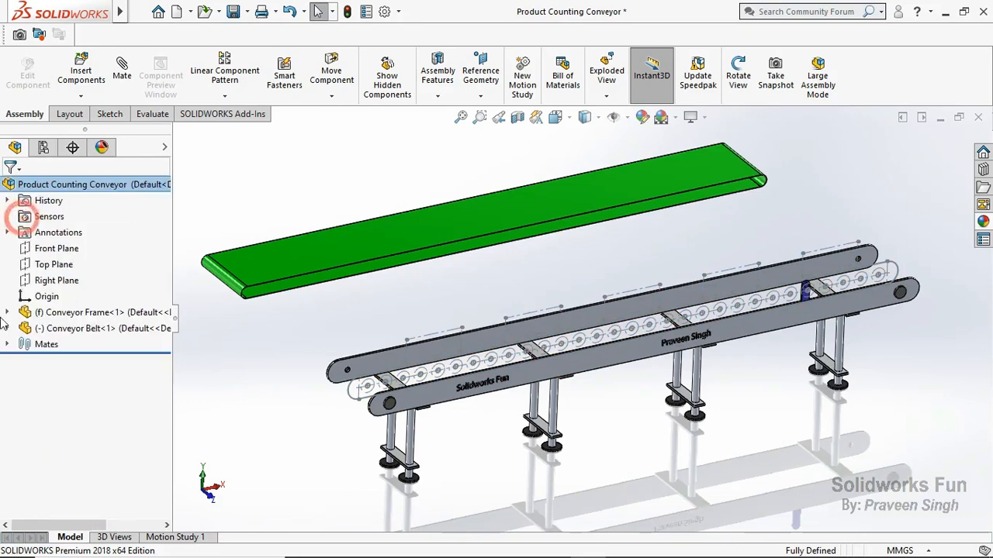
- Show Sketch3 of the Conveyor Belt part
click(7, 329)
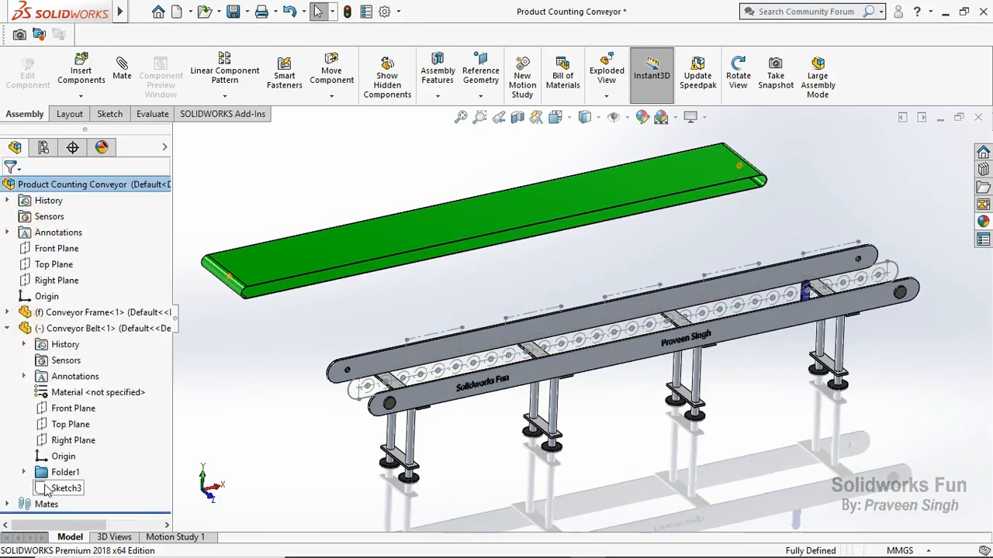
click(45, 486)
click(63, 460)
click(218, 400)
- Mate the circle at the left end of the belt's sketch to the leftmost small roller circle in the frame's sketch
scroll(209, 282, down, 5)
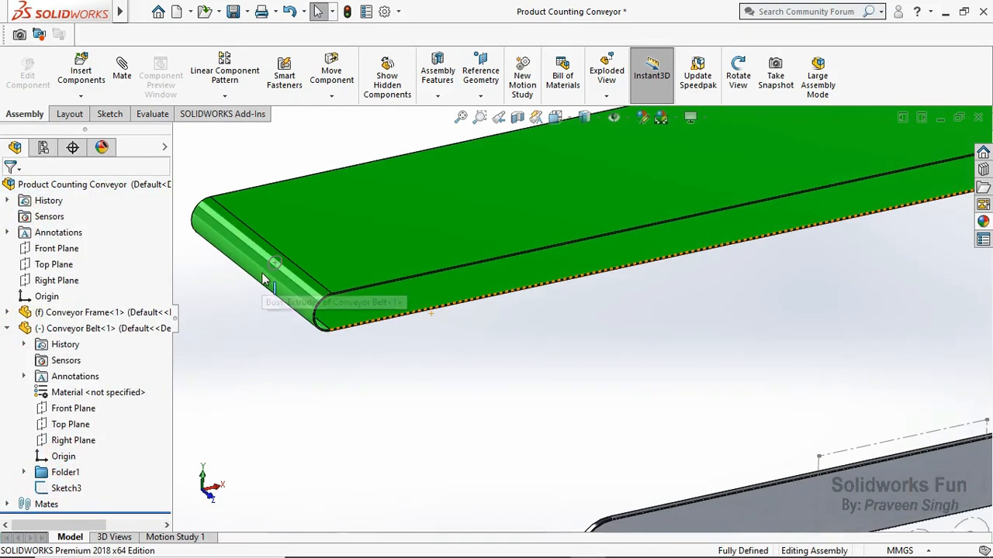
click(272, 269)
scroll(553, 426, up, 2)
scroll(636, 457, down, 2)
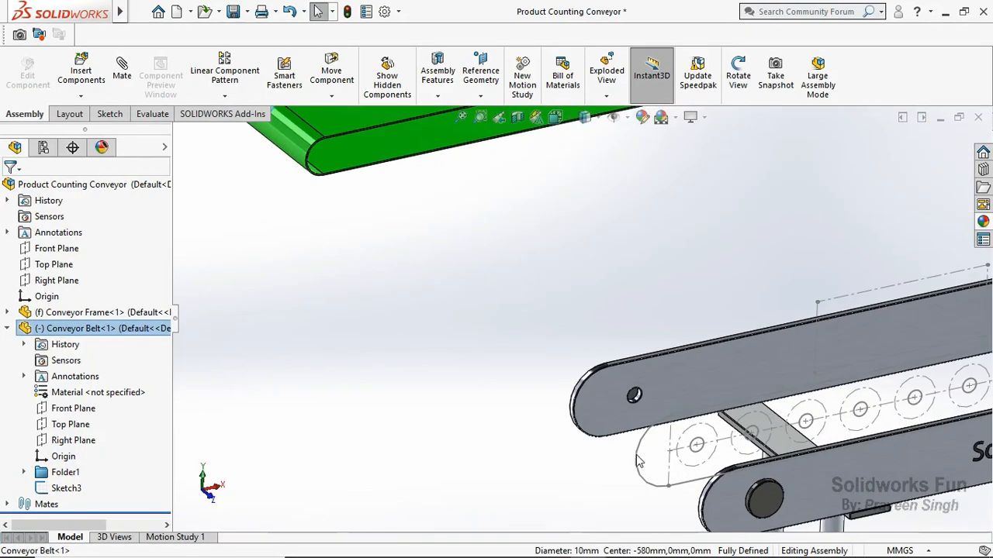
ctrl+click(700, 454)
click(744, 442)
scroll(637, 403, up, 1)
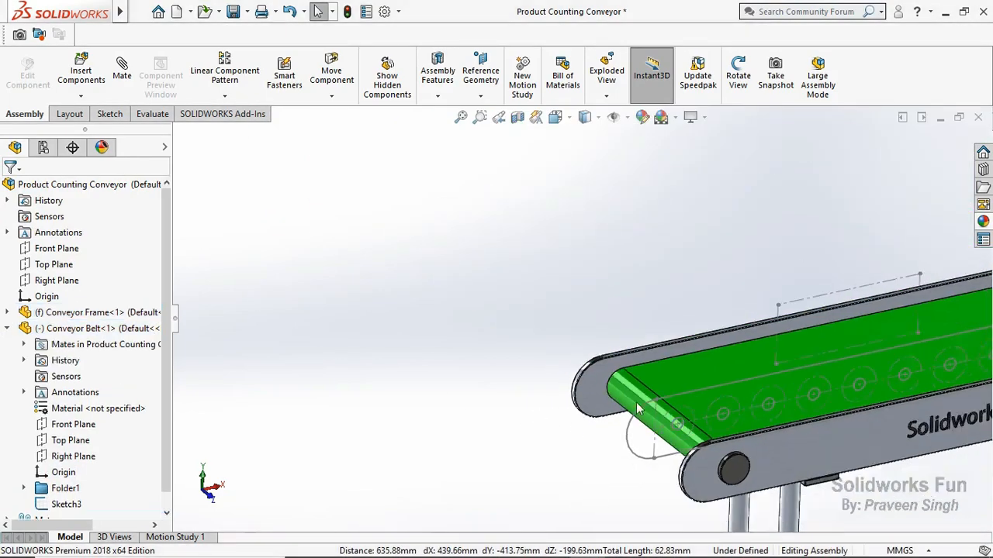
- Mate the circle at the right end of the belt's sketch to the rightmost small roller circle in the frame's sketch
scroll(636, 409, up, 3)
scroll(600, 310, down, 5)
click(600, 291)
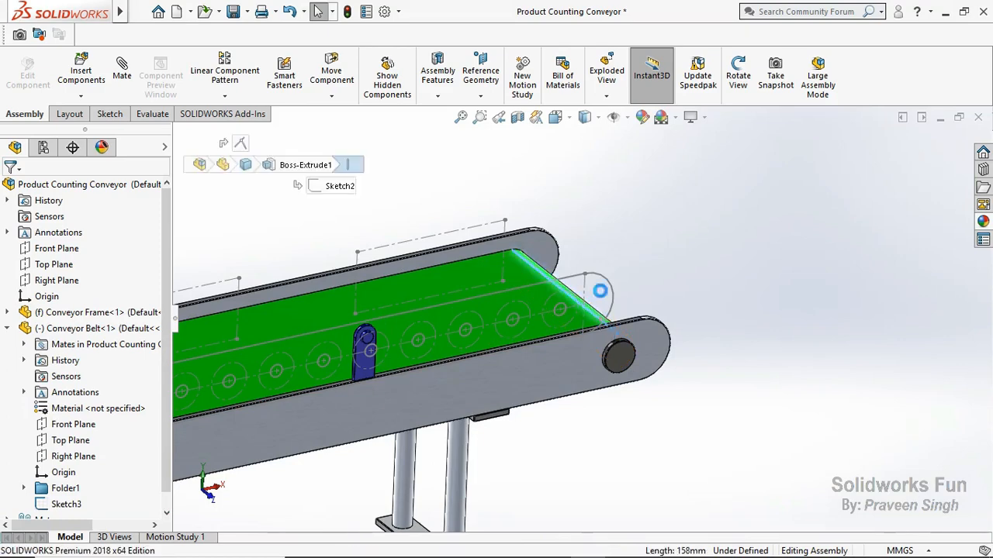
drag(600, 291, 595, 204)
click(566, 232)
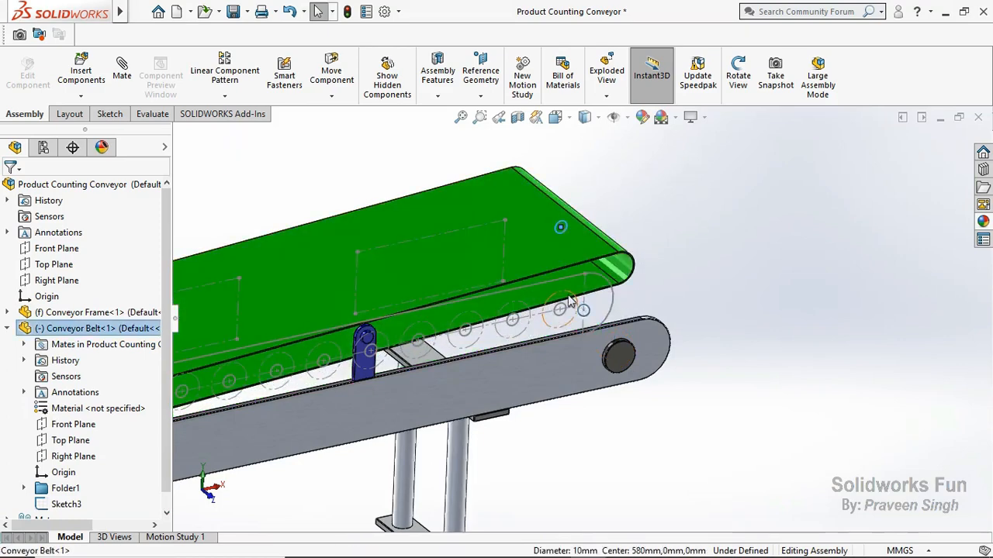
ctrl+click(569, 304)
click(610, 292)
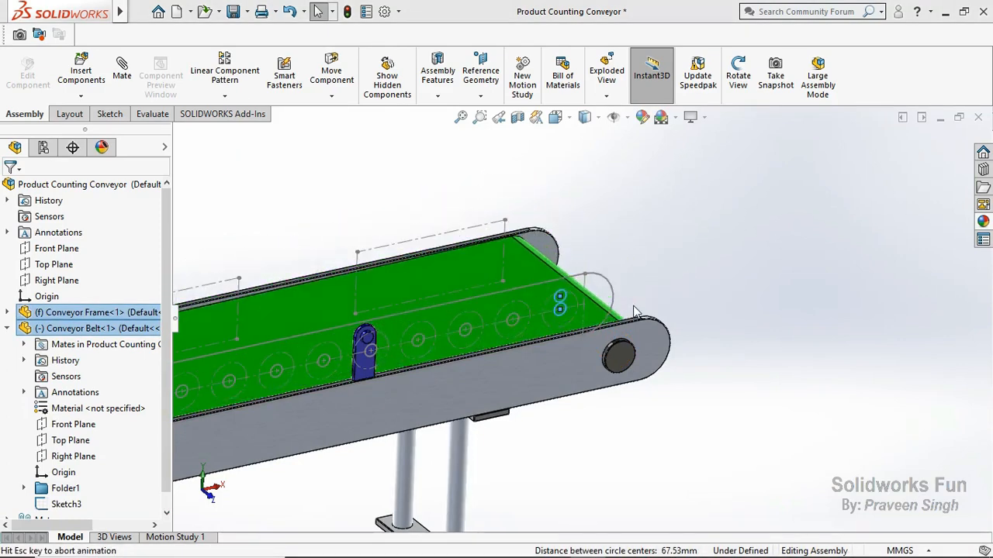
click(610, 292)
click(767, 297)
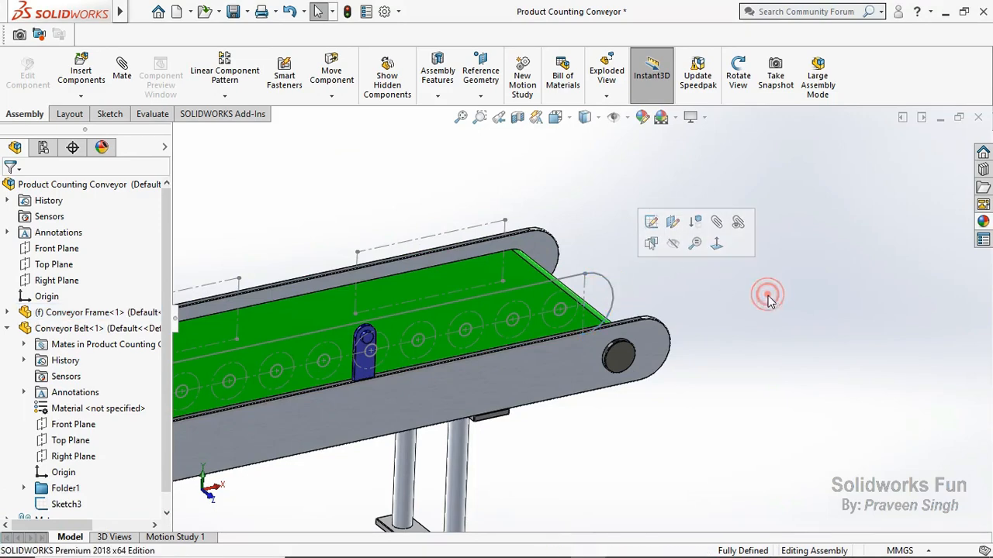
- Hide Sketch3 of the Conveyor Belt part
scroll(424, 318, up, 5)
click(77, 505)
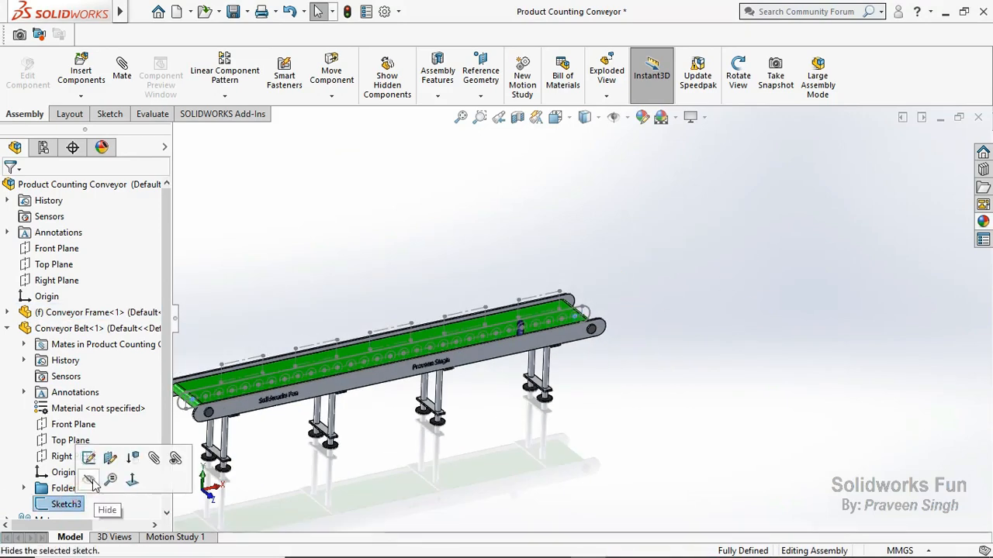
click(93, 484)
scroll(250, 452, down, 4)
scroll(577, 173, up, 5)
scroll(577, 172, down, 1)
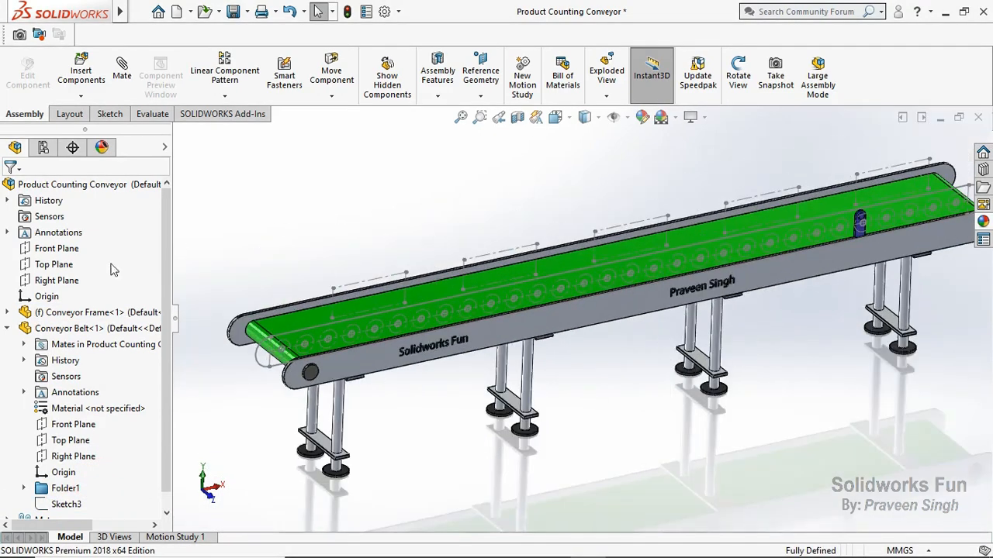
- Save the Product Counting Conveyor assembly together with the modified Conveyor Belt and Conveyor Frame parts
click(9, 328)
click(233, 14)
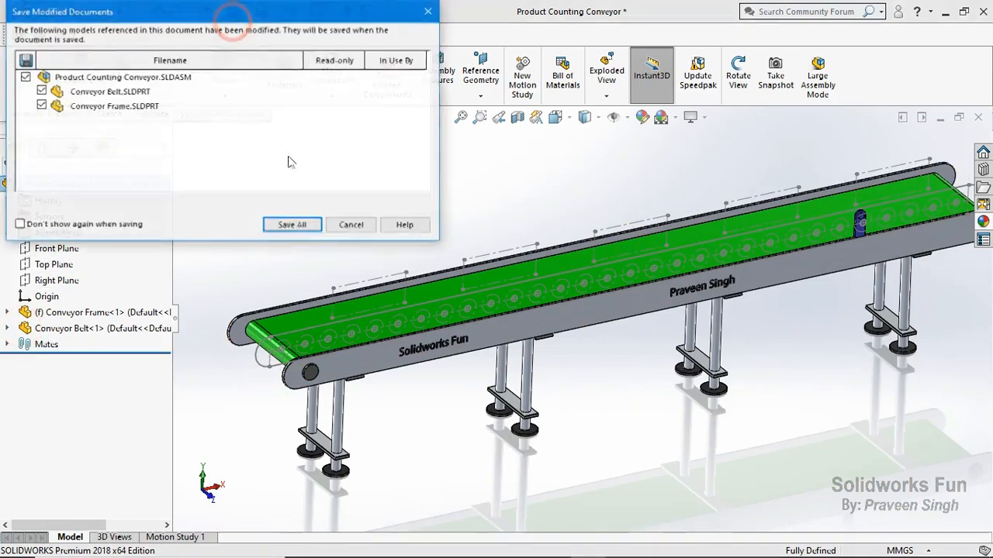
click(289, 223)
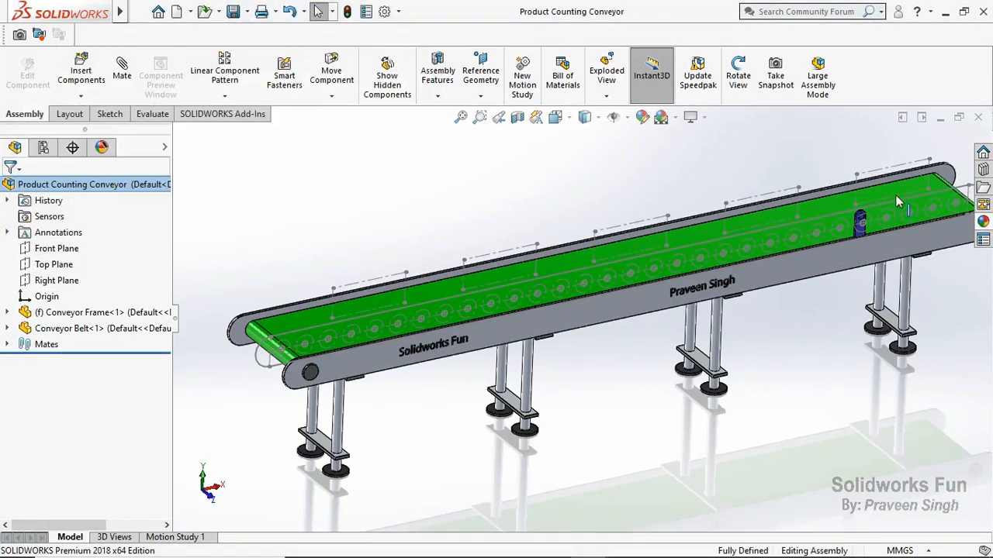
- Insert the Mechanical Counter subassembly and place it beyond the right end of the conveyor
scroll(861, 247, up, 2)
click(81, 97)
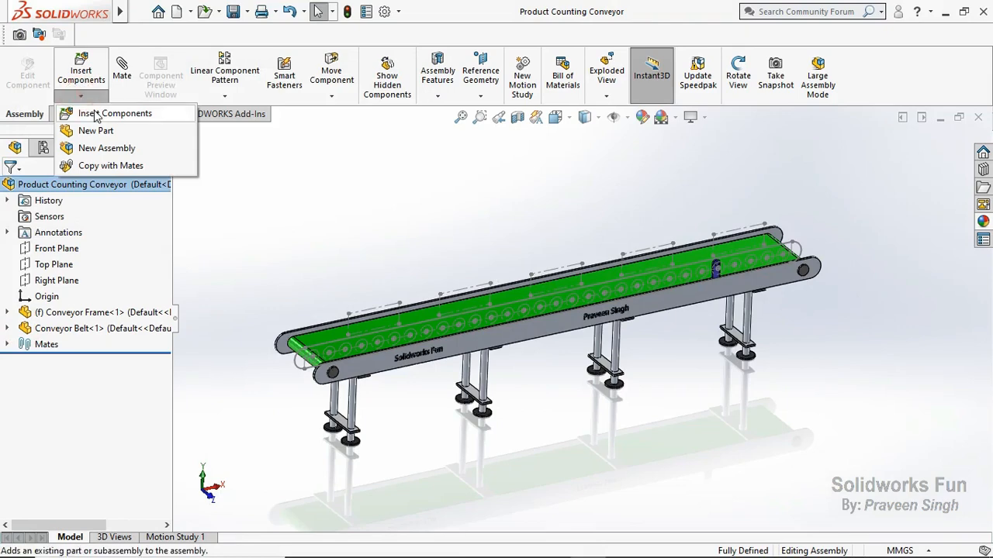
click(105, 111)
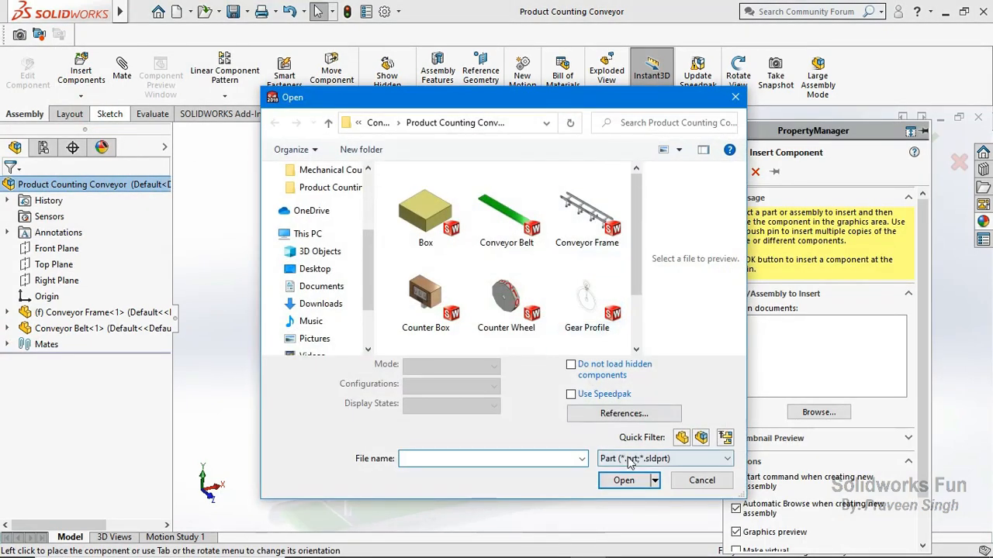
click(635, 459)
click(648, 313)
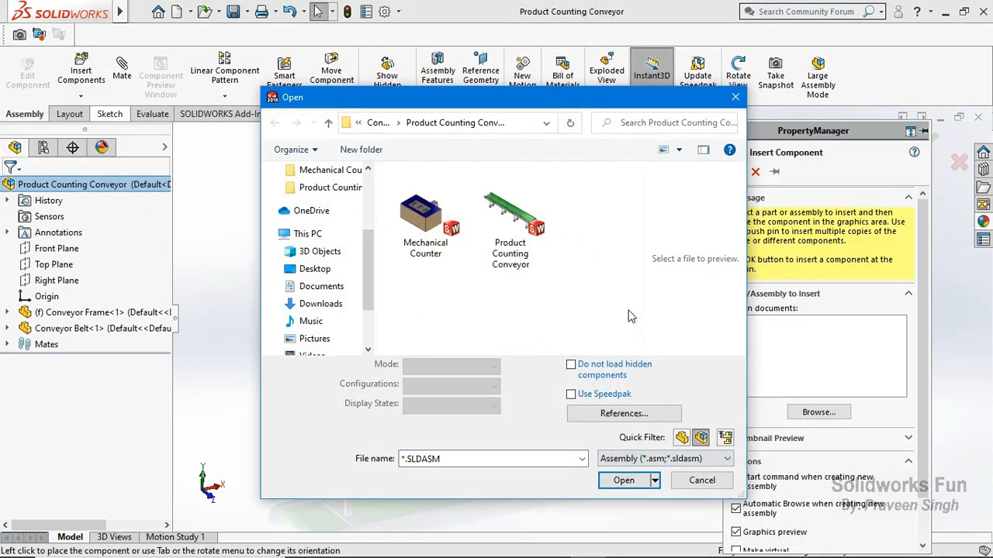
click(445, 244)
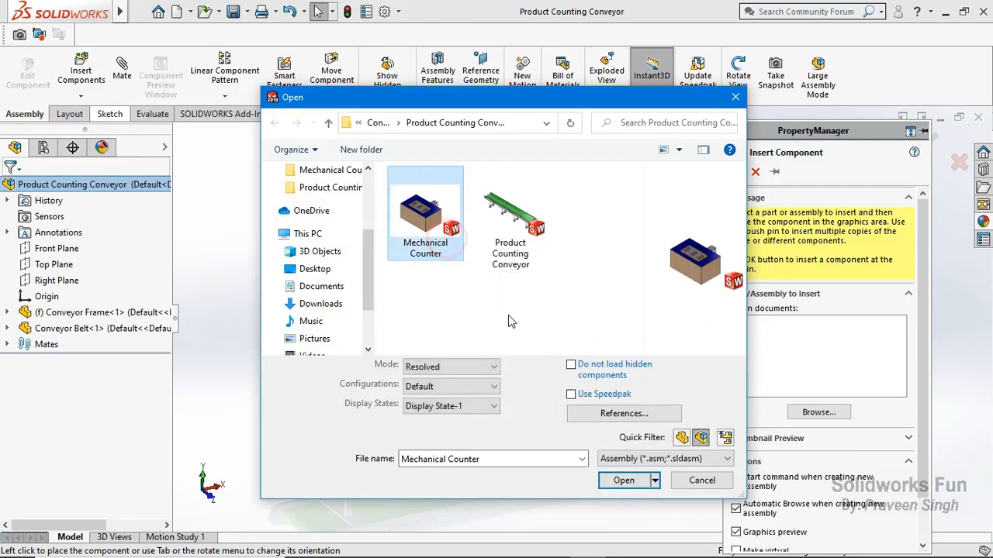
click(623, 481)
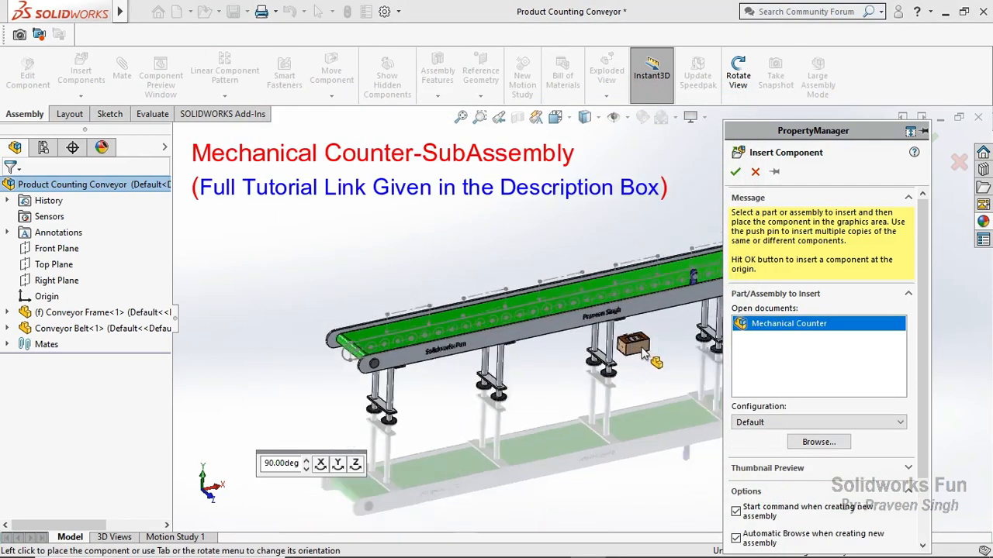
scroll(658, 332, down, 5)
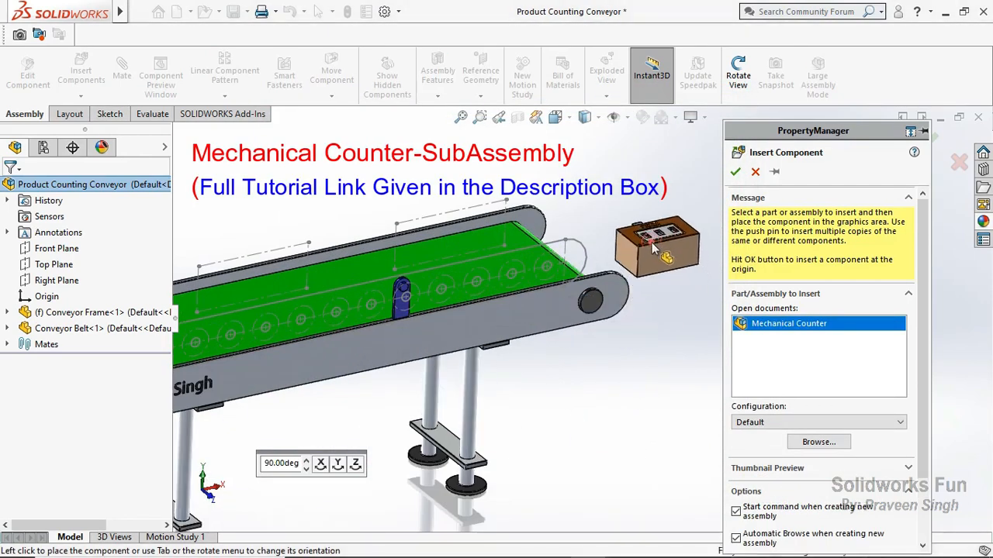
click(618, 226)
- Rotate the Mechanical Counter so its digit display faces the front and its mounting bracket hangs below the box
scroll(620, 231, down, 3)
click(332, 97)
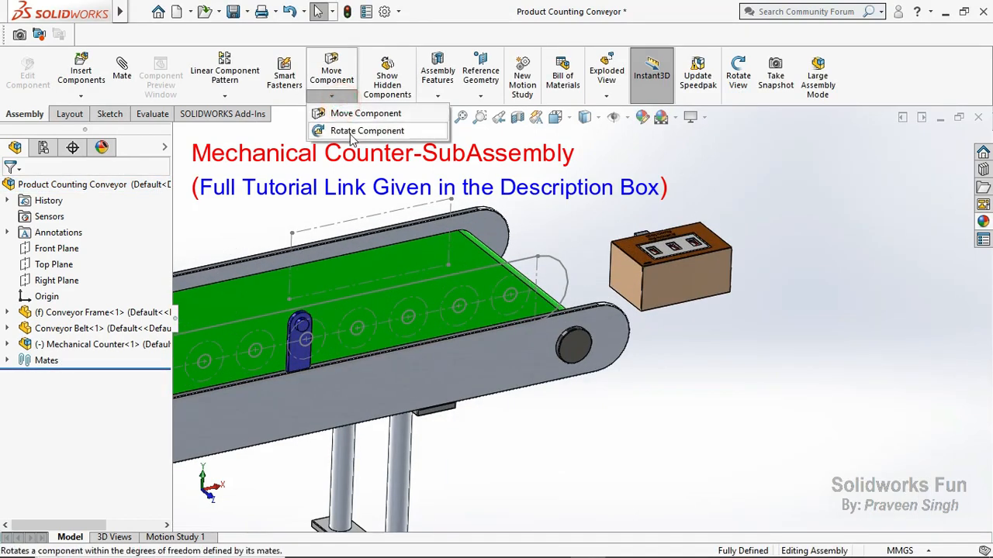
click(364, 129)
drag(667, 268, 738, 190)
click(579, 226)
- Mate the counter bracket's flat mounting face coincident with the outer face of the frame's front side plate
scroll(628, 283, down, 2)
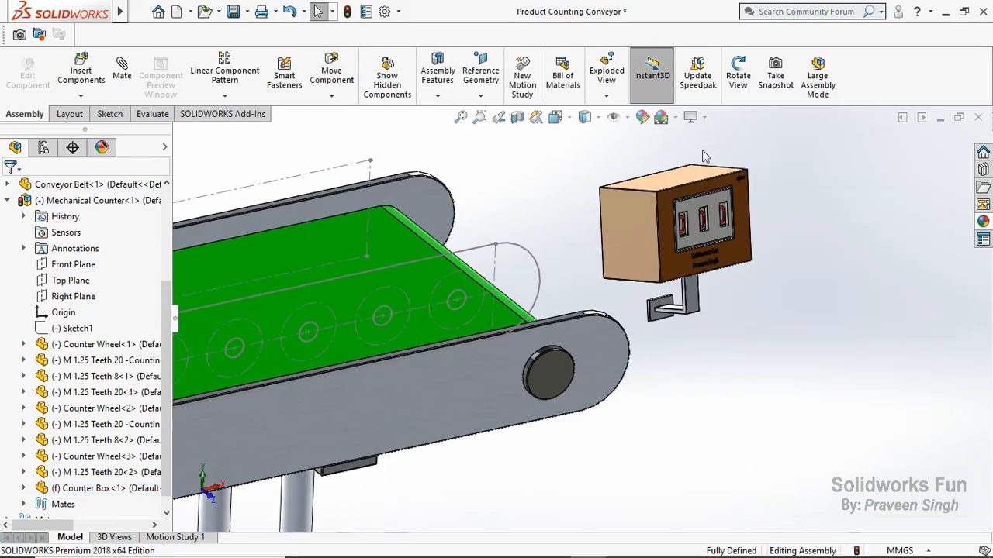
click(498, 365)
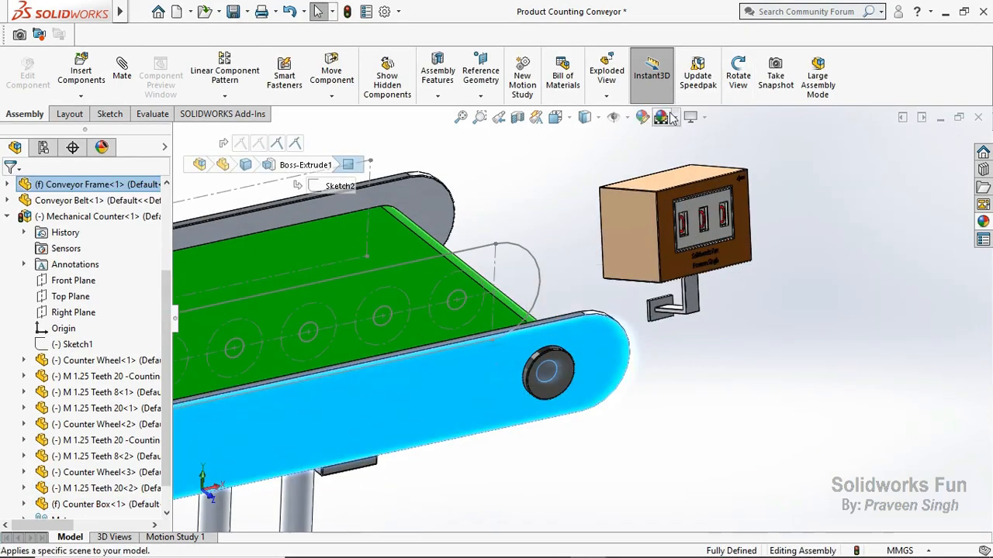
click(738, 75)
drag(636, 302, 535, 224)
right_click(533, 221)
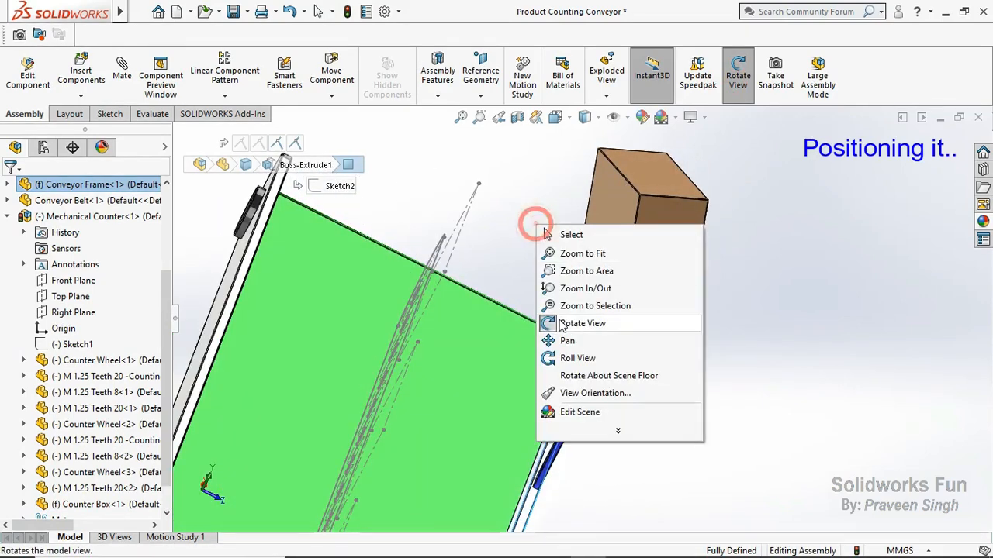
click(570, 232)
ctrl+click(606, 302)
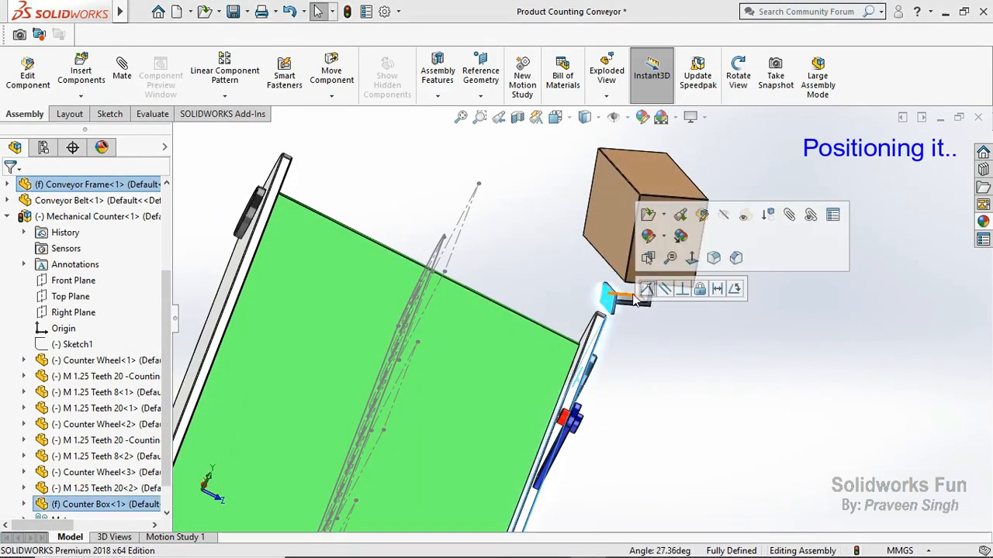
click(645, 290)
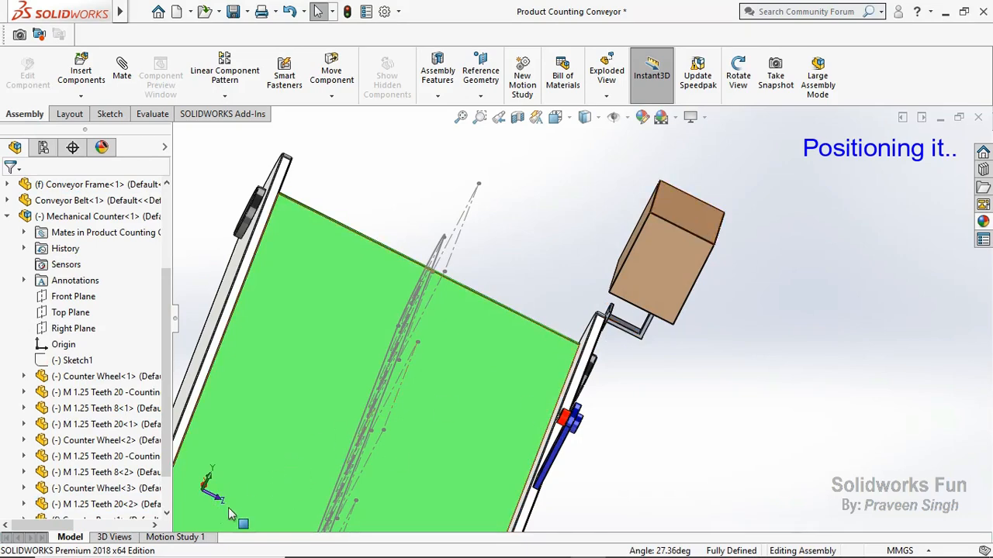
- Align the Mechanical Counter's Front Plane parallel to the assembly's Top Plane, using the mate for positioning only
key(ctrl+1)
scroll(605, 383, down, 3)
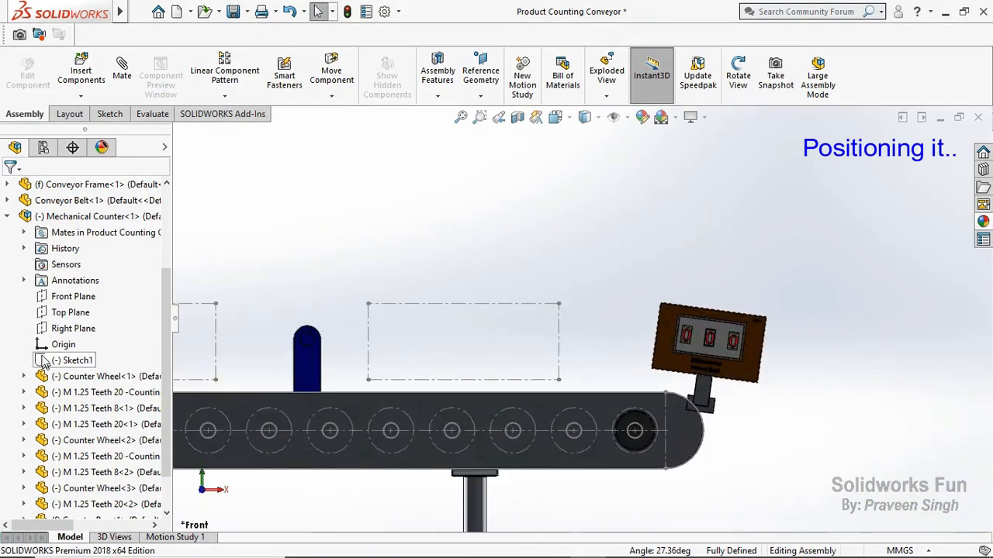
click(72, 297)
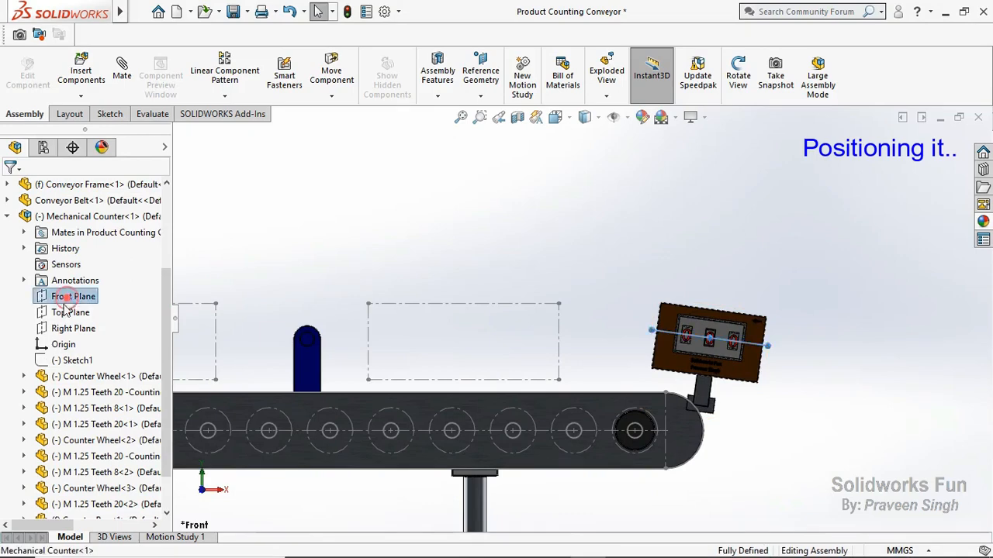
scroll(85, 290, up, 3)
ctrl+click(64, 266)
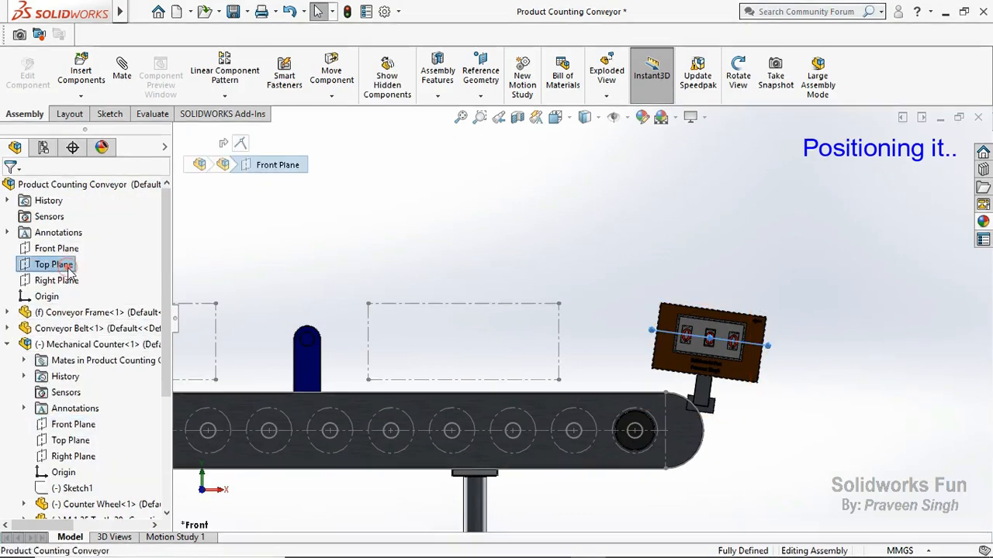
click(121, 70)
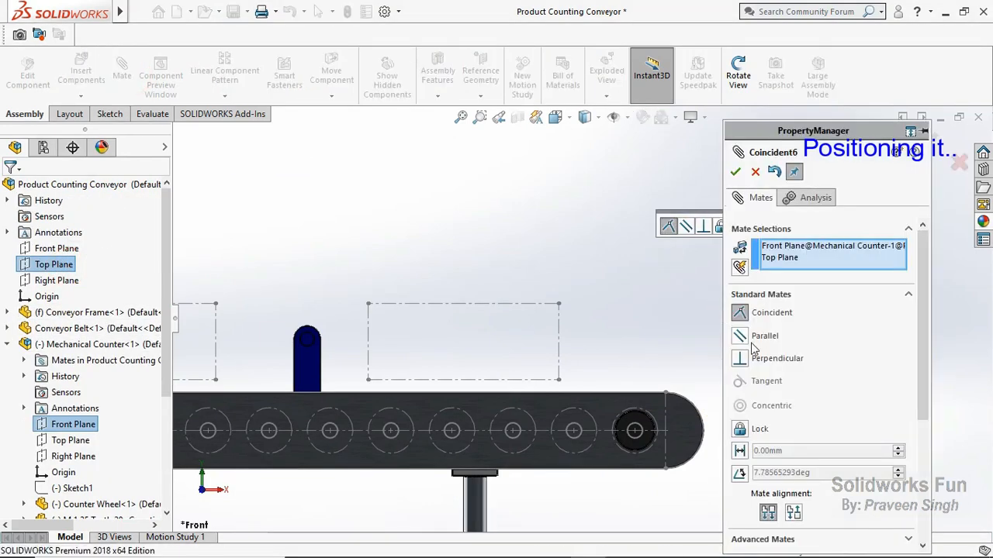
click(768, 336)
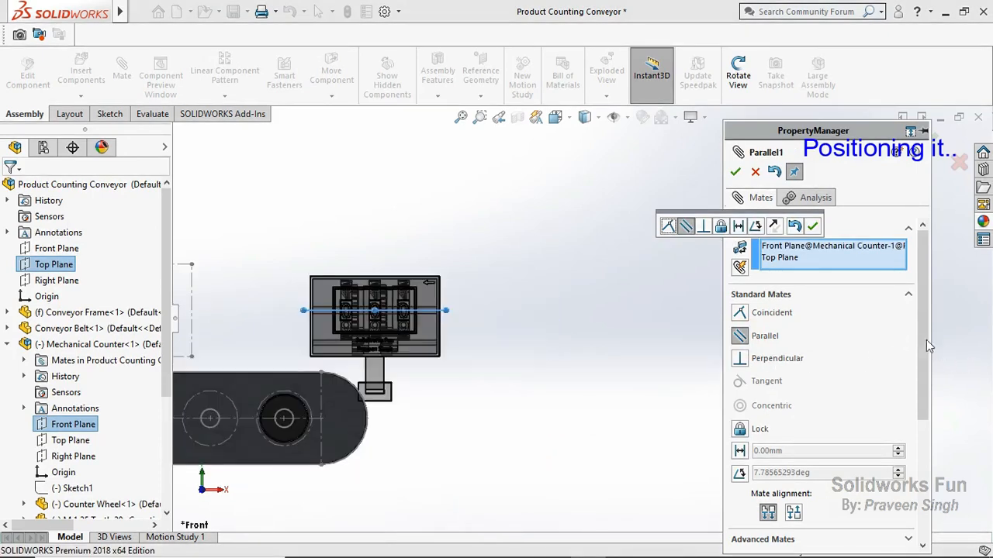
scroll(922, 324, down, 5)
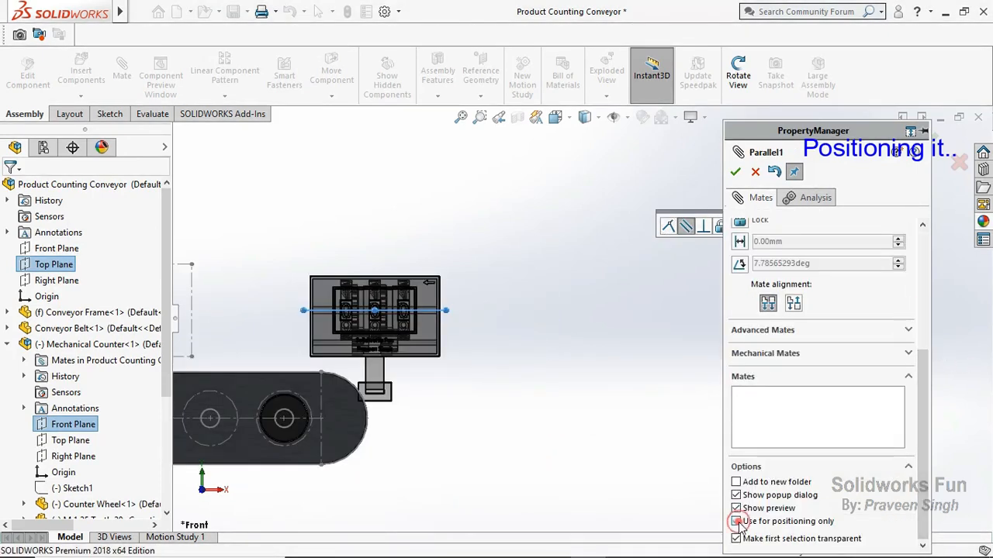
click(740, 170)
click(752, 171)
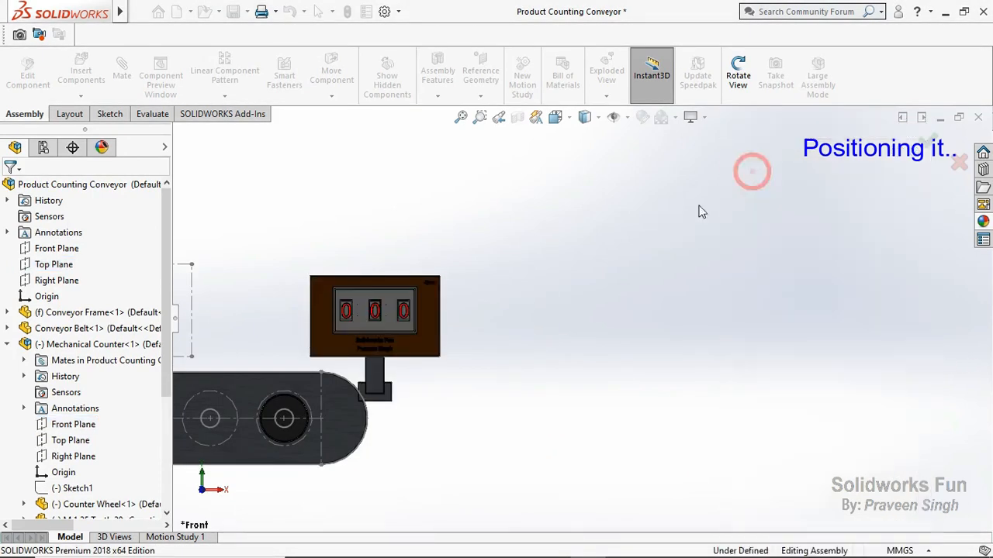
- Move the Mechanical Counter along the side plate to just right of the blue post, and rebuild the assembly
scroll(386, 351, up, 1)
scroll(303, 368, down, 3)
scroll(378, 336, up, 4)
scroll(378, 336, up, 3)
scroll(363, 335, down, 3)
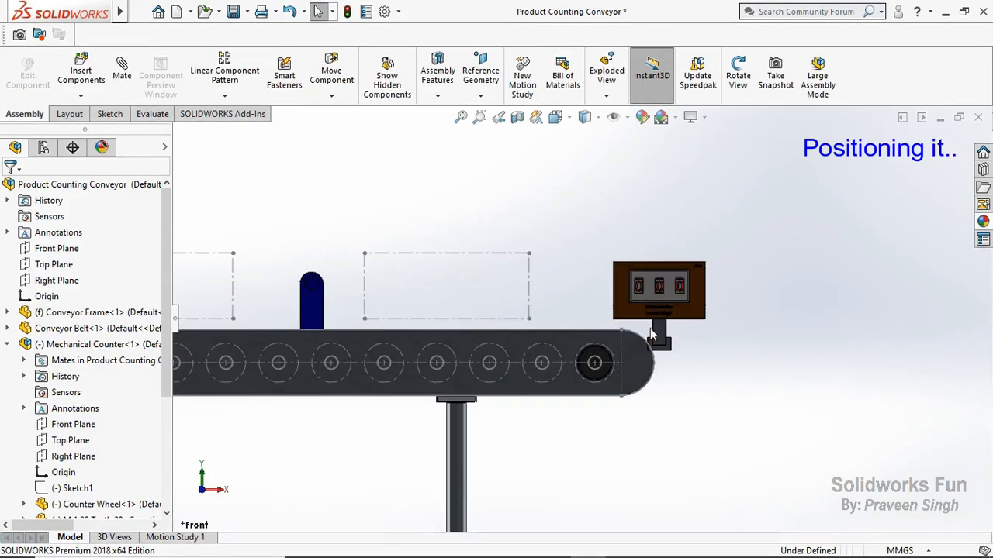
drag(658, 334, 377, 322)
click(332, 239)
scroll(332, 240, down, 1)
scroll(4, 304, up, 2)
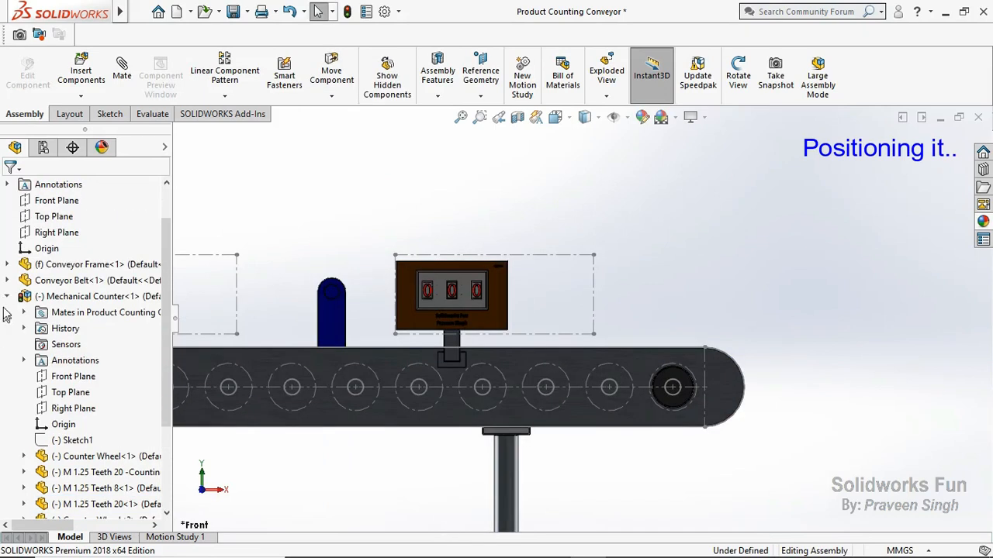
click(8, 297)
click(347, 13)
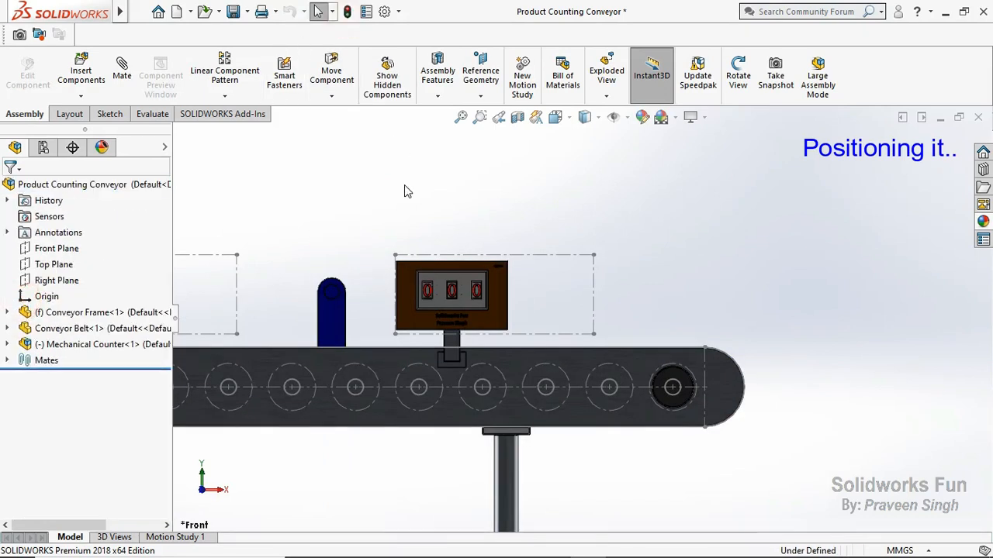
- Fix the Mechanical Counter subassembly in its current position on the frame
click(738, 77)
drag(419, 307, 442, 403)
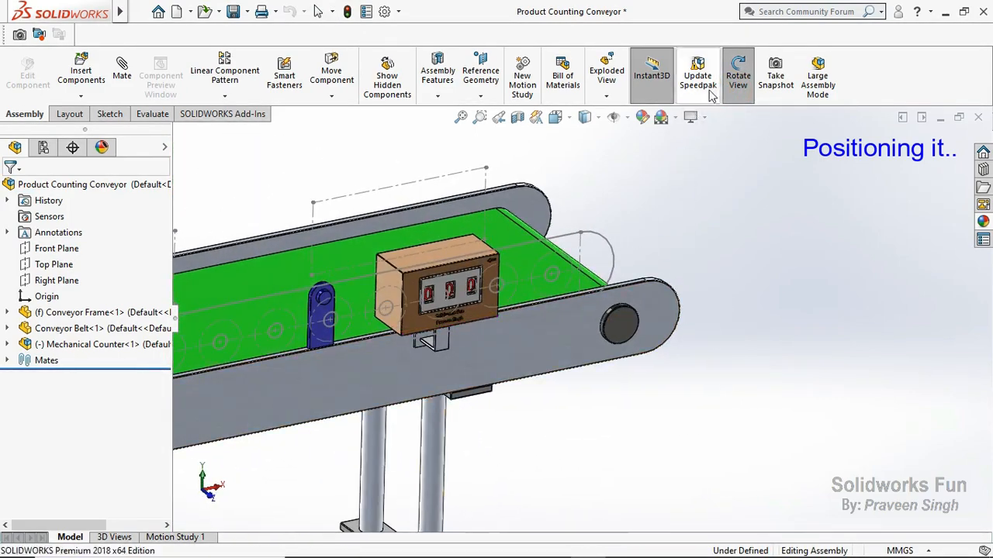
click(737, 82)
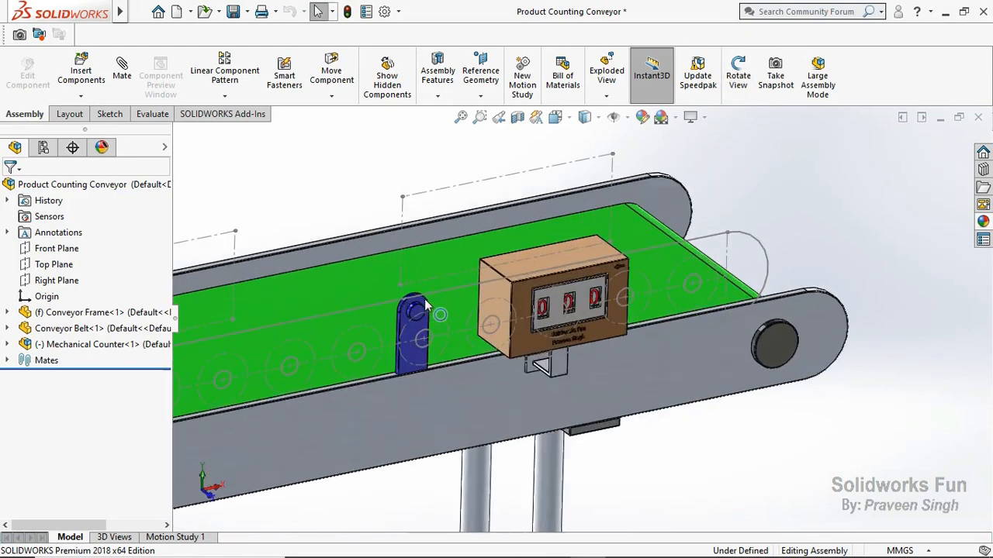
right_click(104, 347)
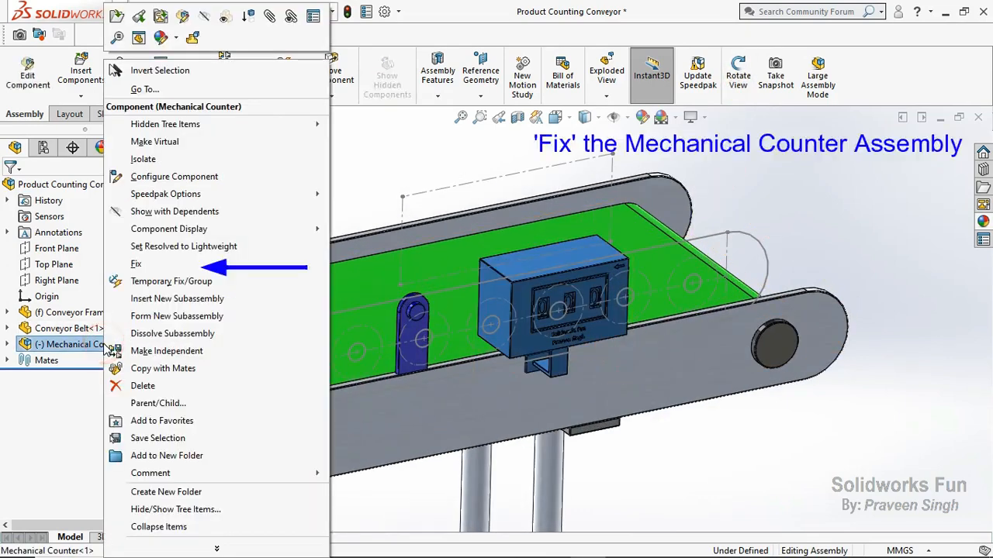
click(164, 268)
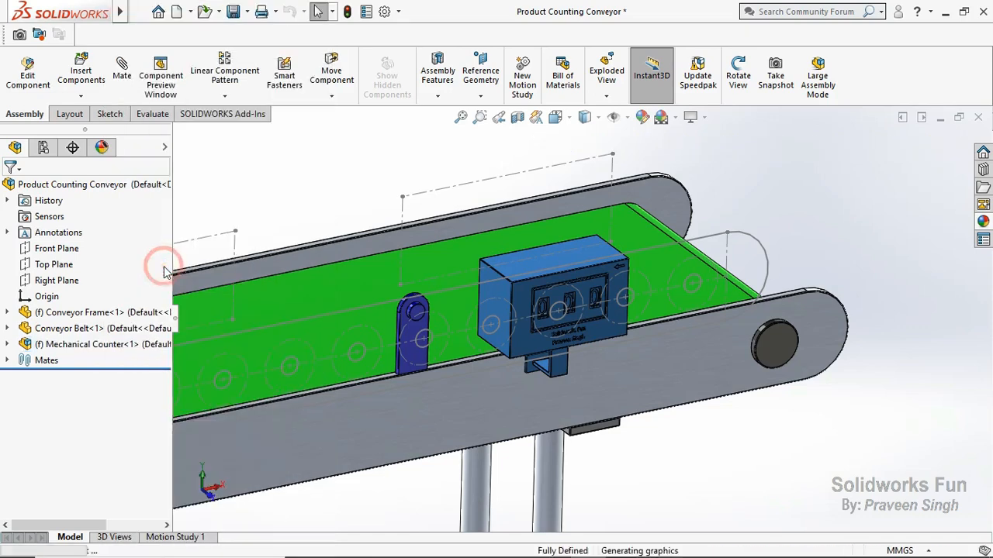
- Make the Mechanical Counter subassembly flexible so its wheels can move within the conveyor assembly
right_click(124, 353)
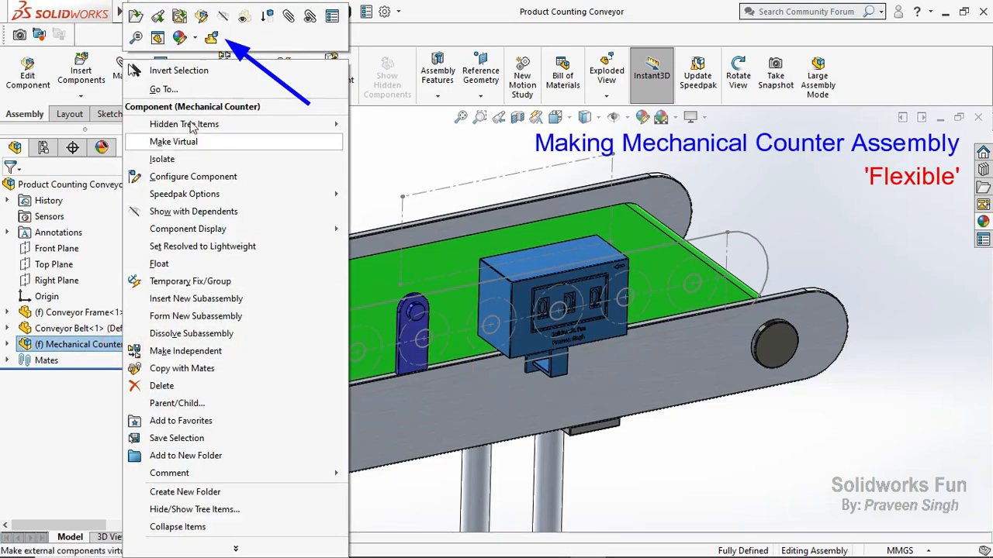
click(212, 41)
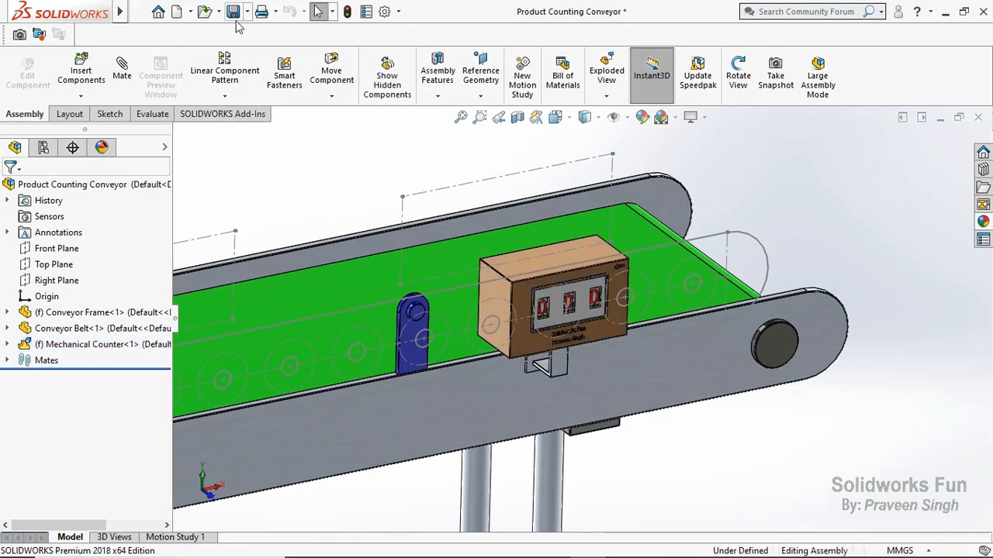
- Hide the conveyor's sketch lines and save the assembly together with its modified Conveyor Frame part
click(737, 238)
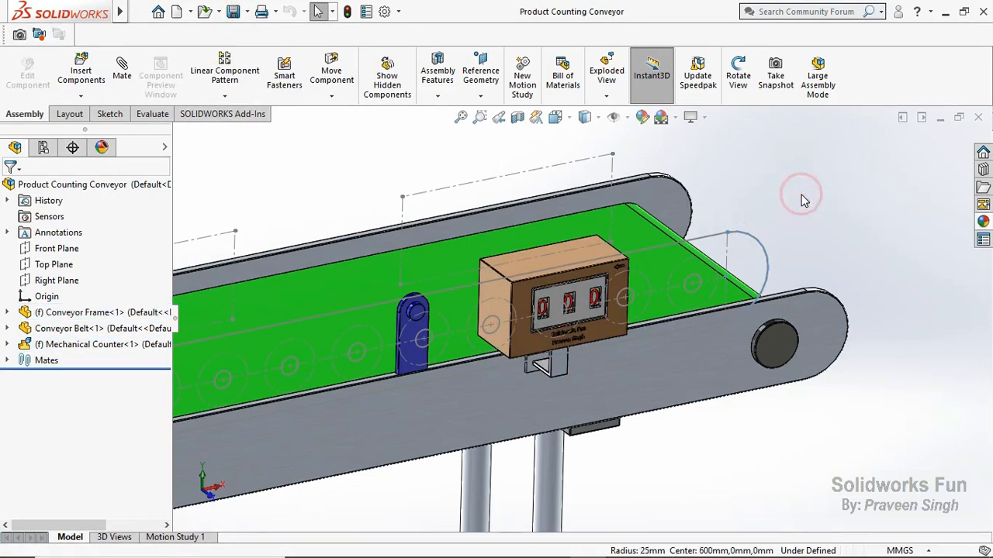
click(233, 12)
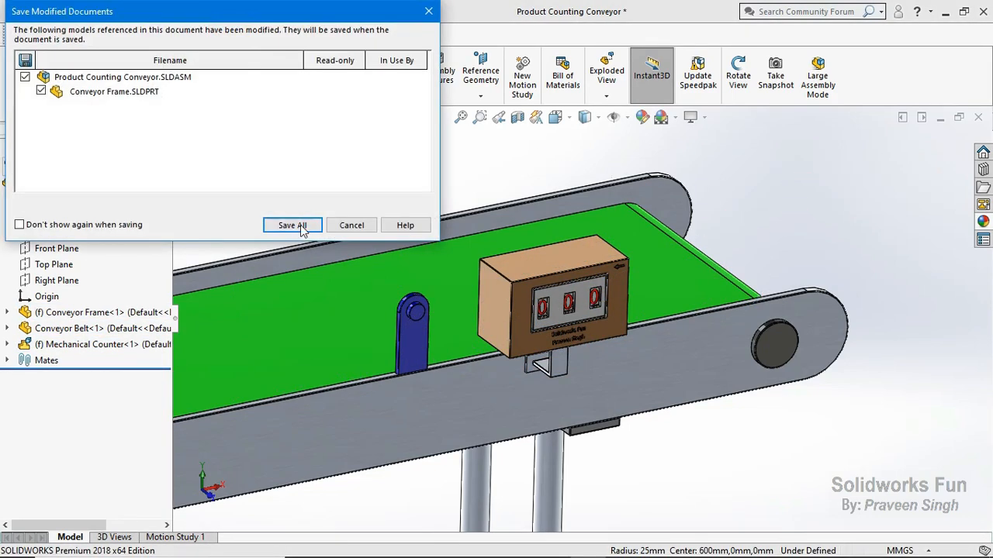
click(341, 225)
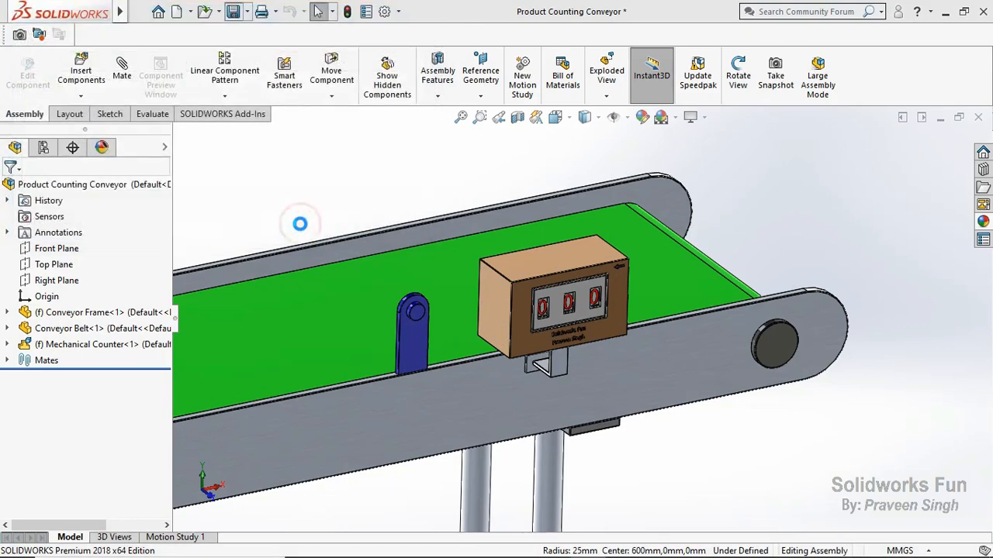
- Hide the Counter Box housing to expose the counter's internal wheels and gears
click(548, 266)
click(663, 198)
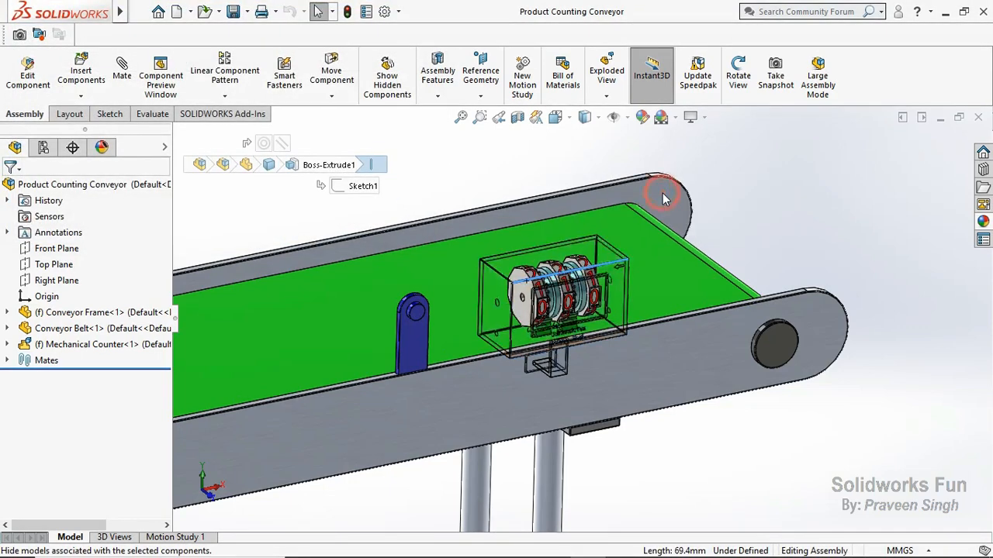
click(715, 448)
- Examine the counter wheels and their gears from both ends and from the front
scroll(585, 294, down, 4)
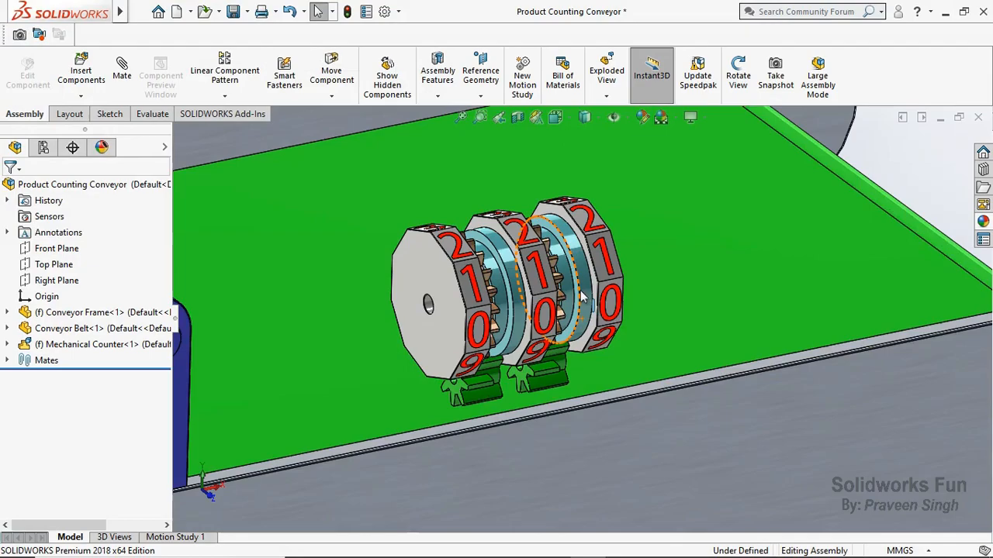
click(731, 89)
drag(607, 260, 543, 309)
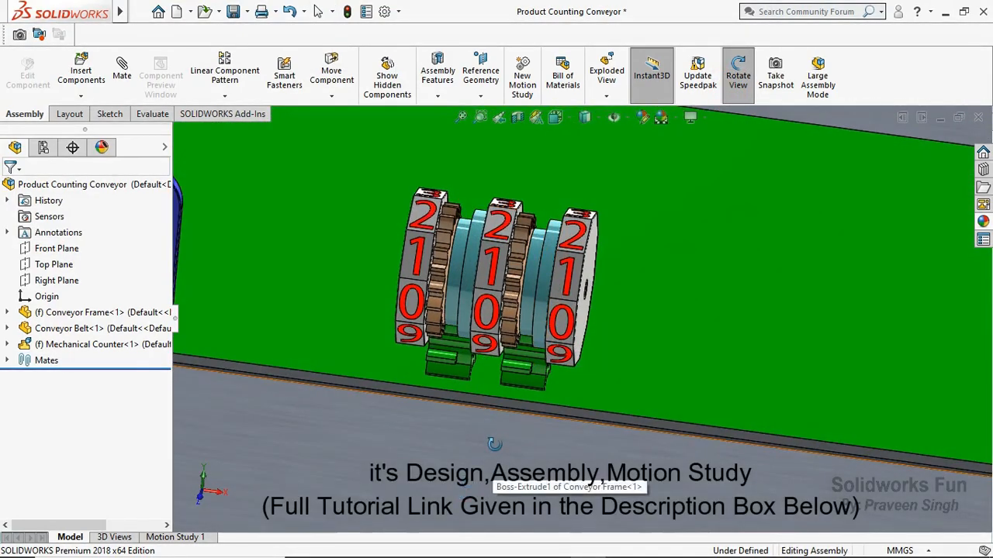
drag(494, 444, 674, 259)
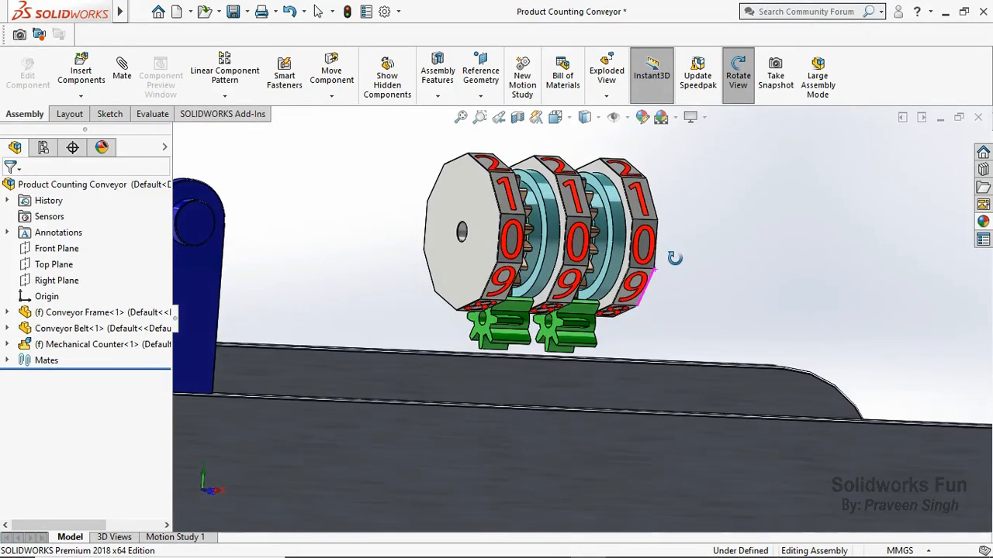
click(737, 75)
drag(680, 222, 707, 209)
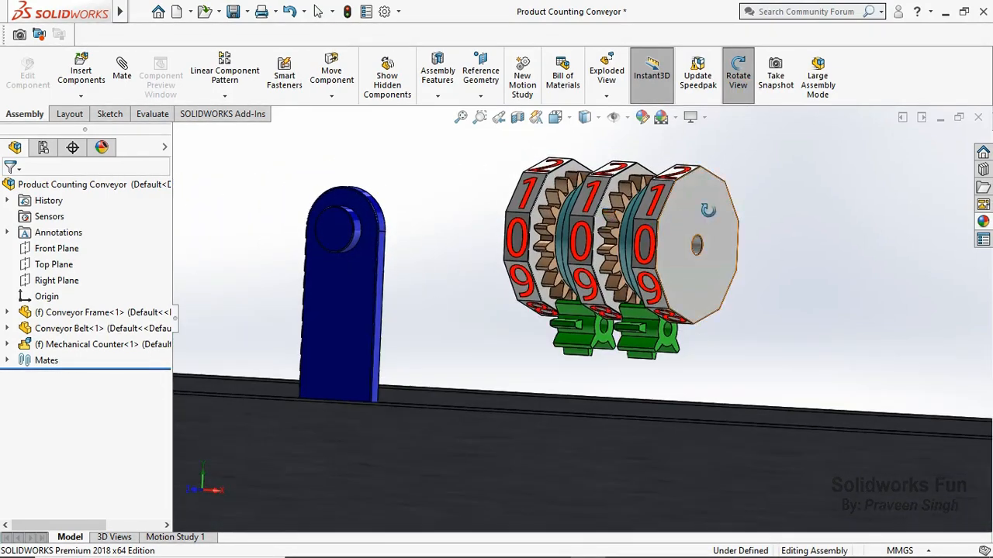
click(736, 91)
click(741, 77)
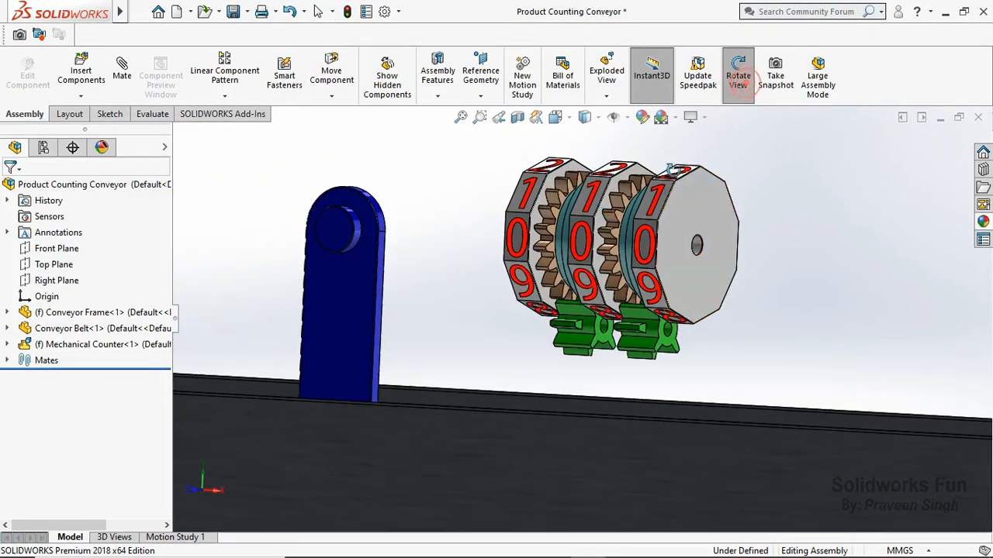
- Show the Counter Box of the Mechanical Counter subassembly again
click(7, 344)
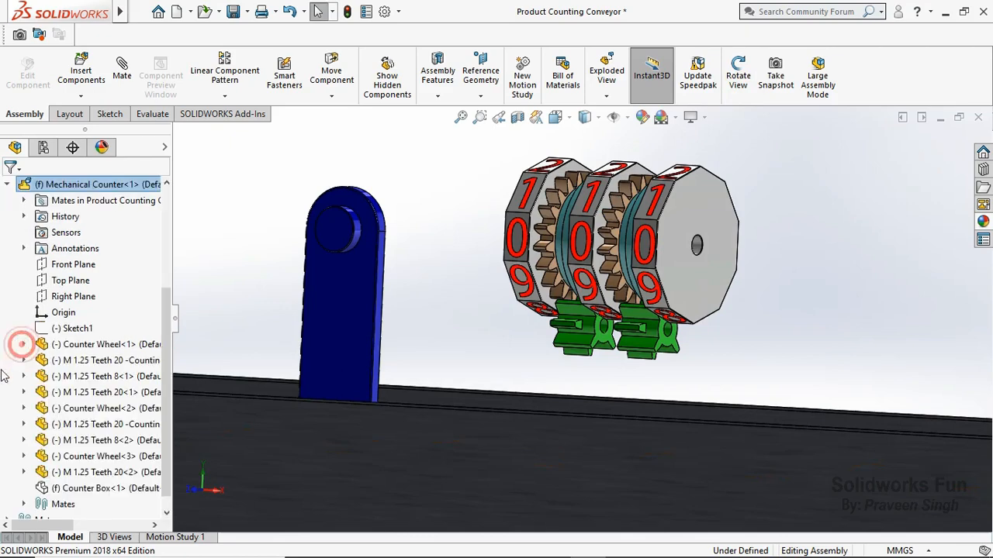
click(47, 490)
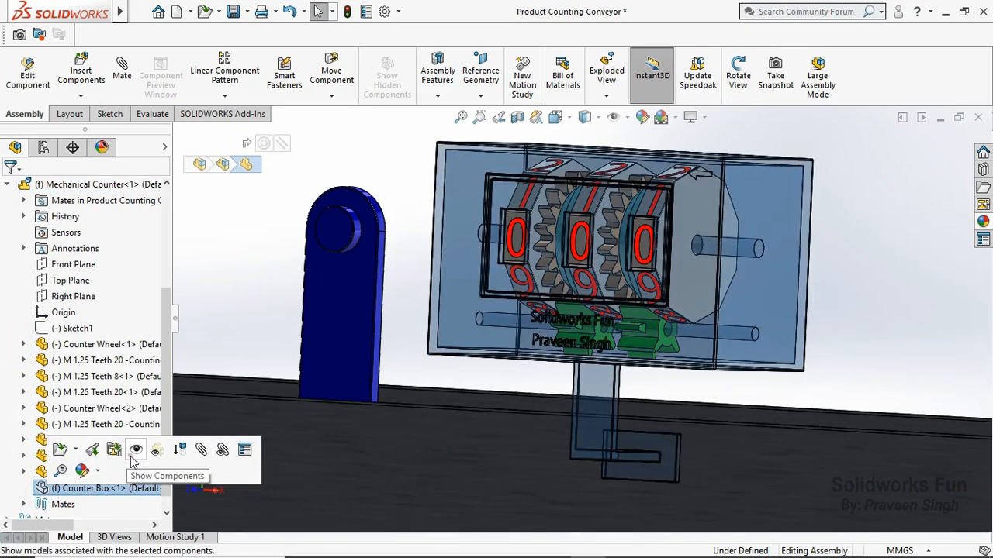
click(130, 450)
scroll(6, 341, up, 3)
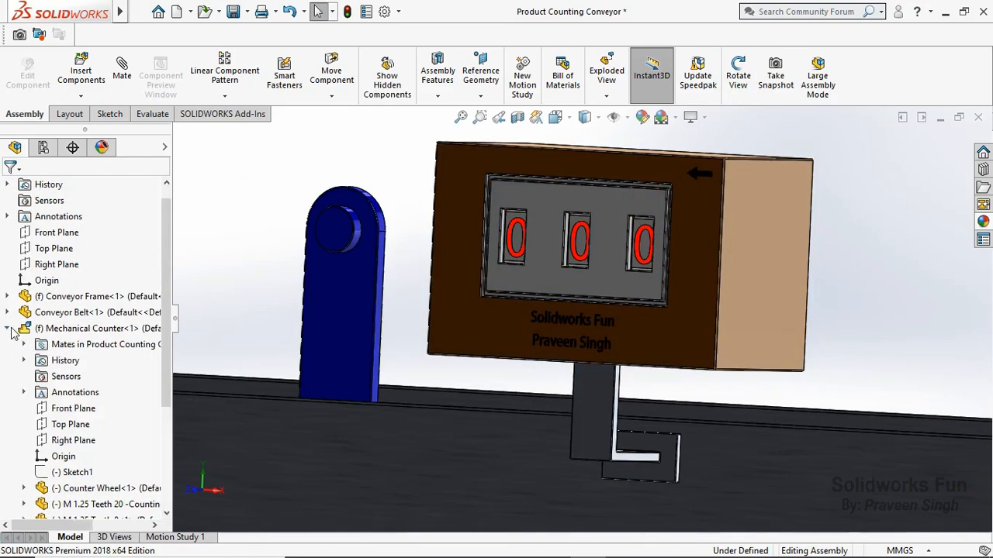
click(7, 328)
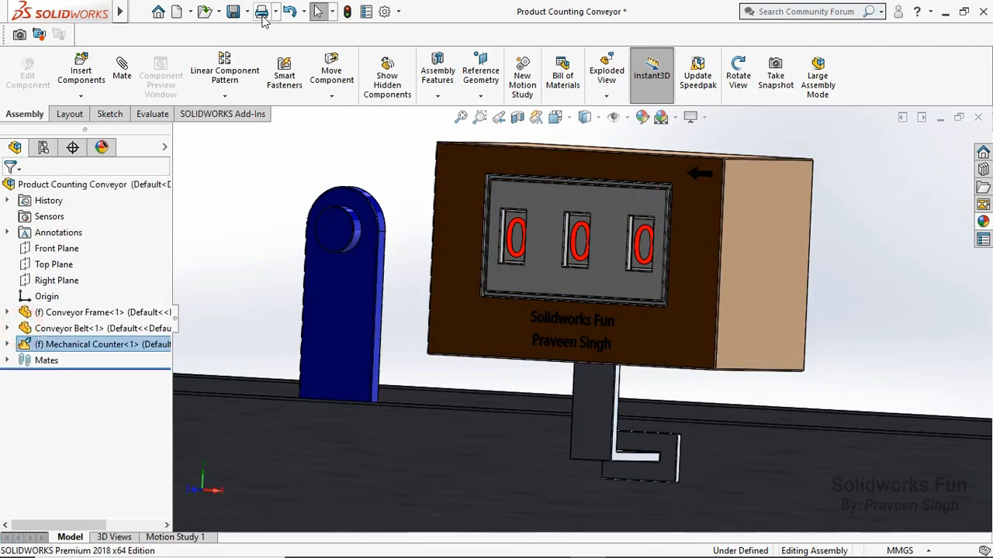
- Insert the Box part and place it over the belt at the conveyor end farthest from the counter
click(735, 79)
drag(743, 136, 745, 204)
scroll(663, 272, up, 7)
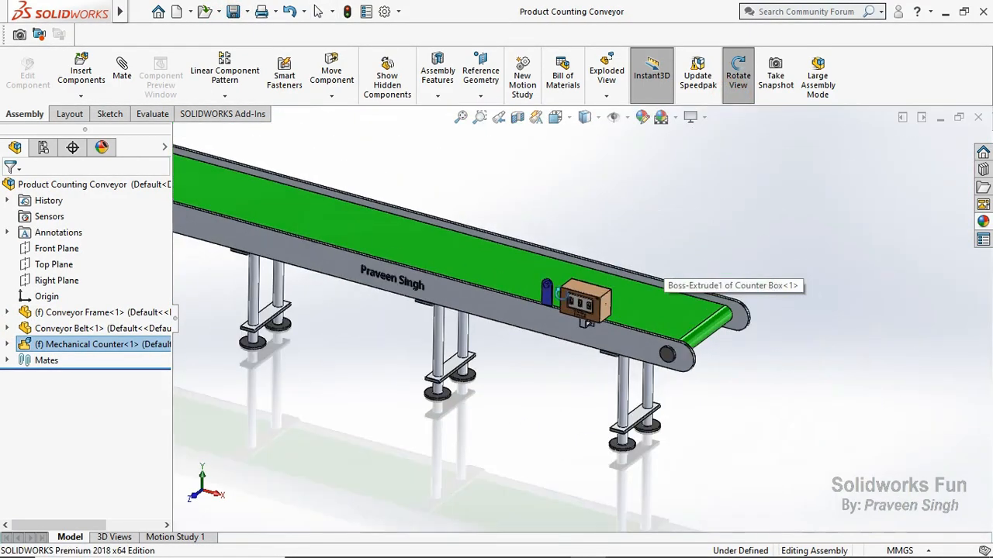
click(736, 87)
click(80, 96)
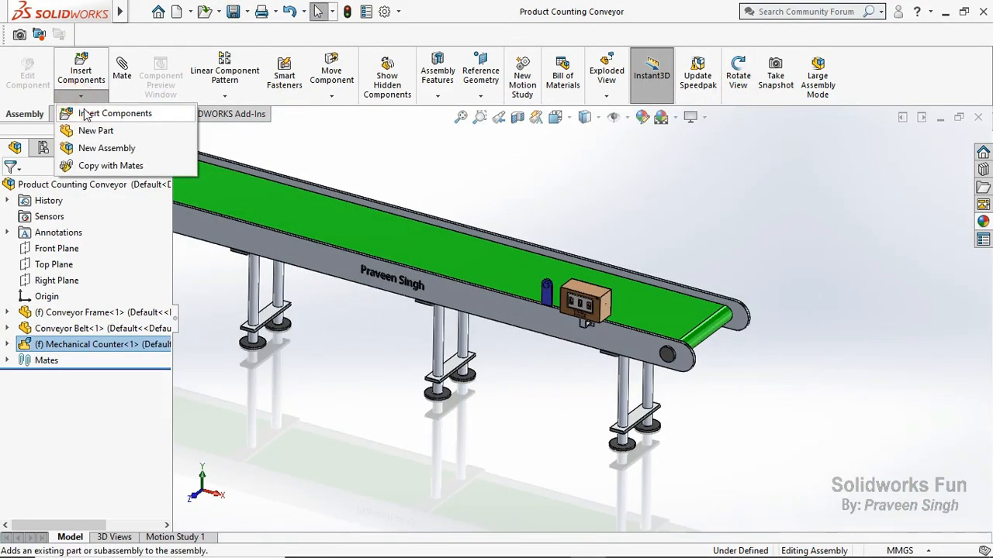
click(86, 111)
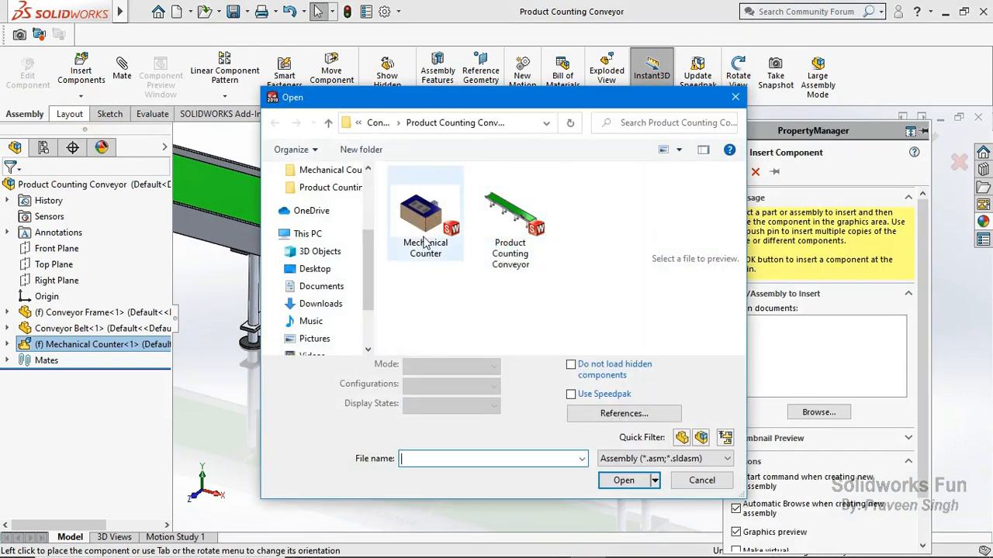
click(622, 459)
click(620, 301)
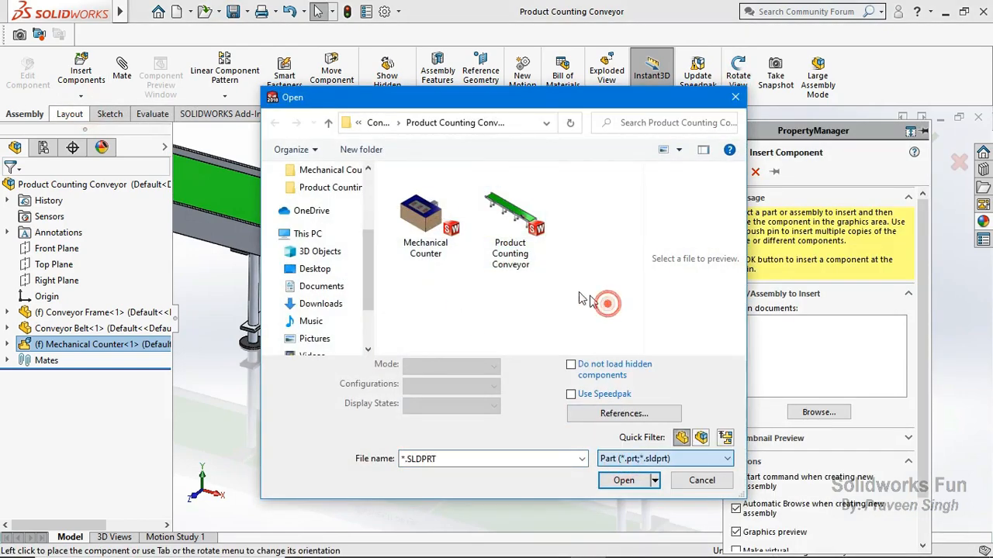
click(425, 198)
click(631, 463)
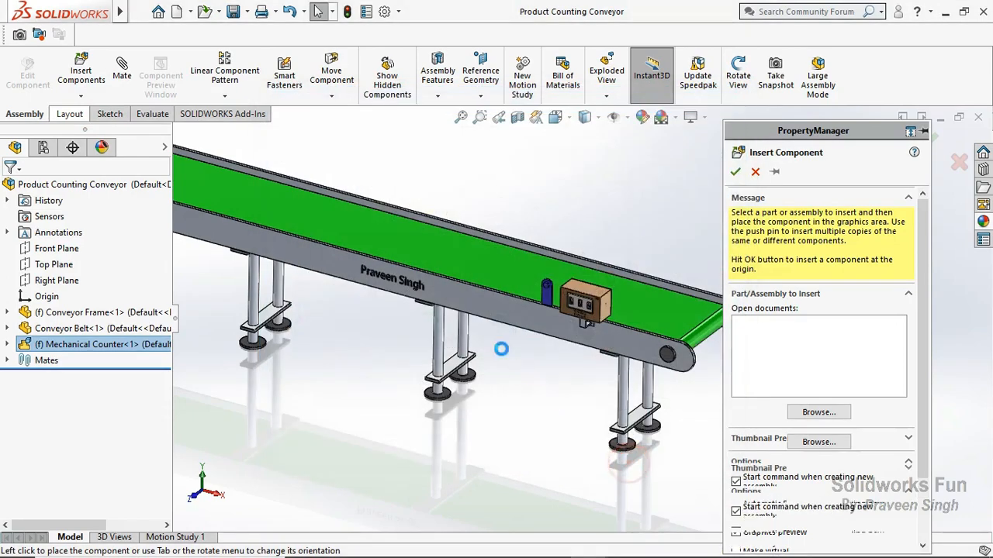
scroll(609, 293, down, 3)
scroll(411, 266, up, 5)
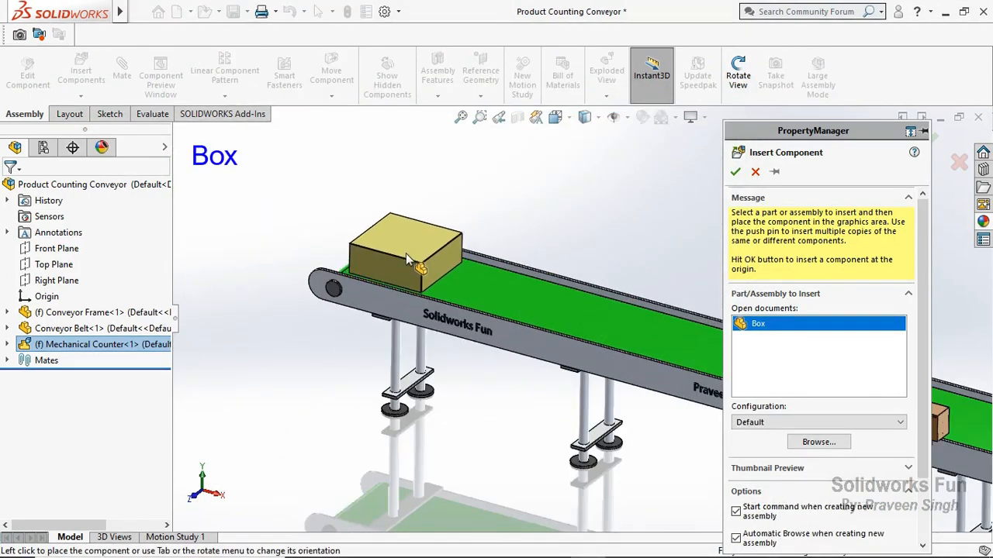
click(406, 253)
- In the front view with hidden lines visible, lower the Box toward the belt near the conveyor's starting end
key(ctrl+1)
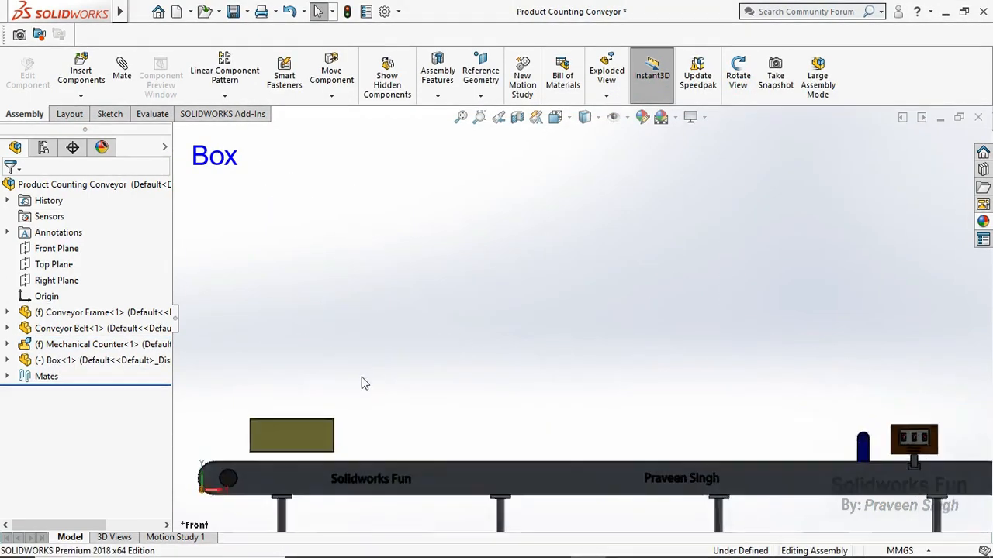
click(585, 117)
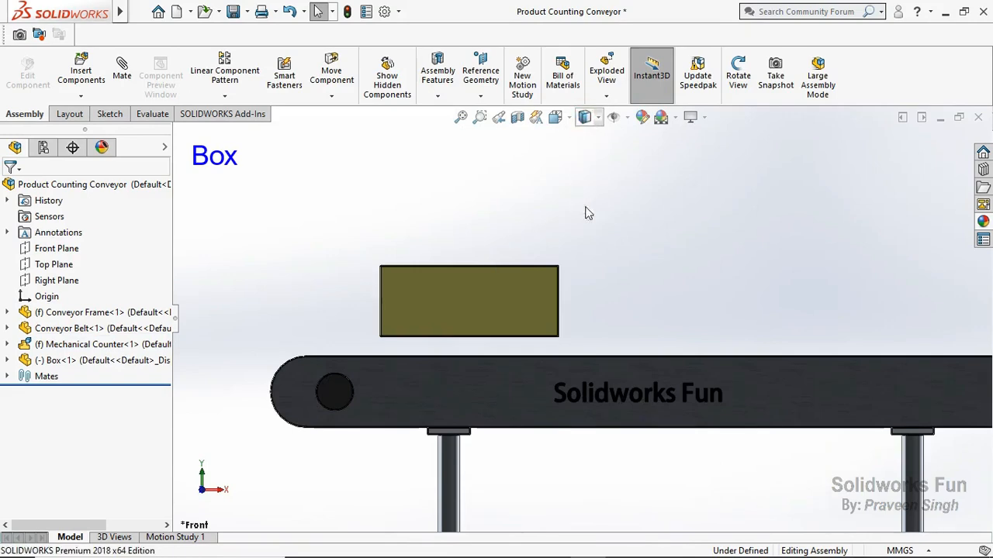
scroll(501, 317, up, 1)
mouse_move(501, 317)
mouse_down()
mouse_move(463, 330)
mouse_move(439, 353)
mouse_up()
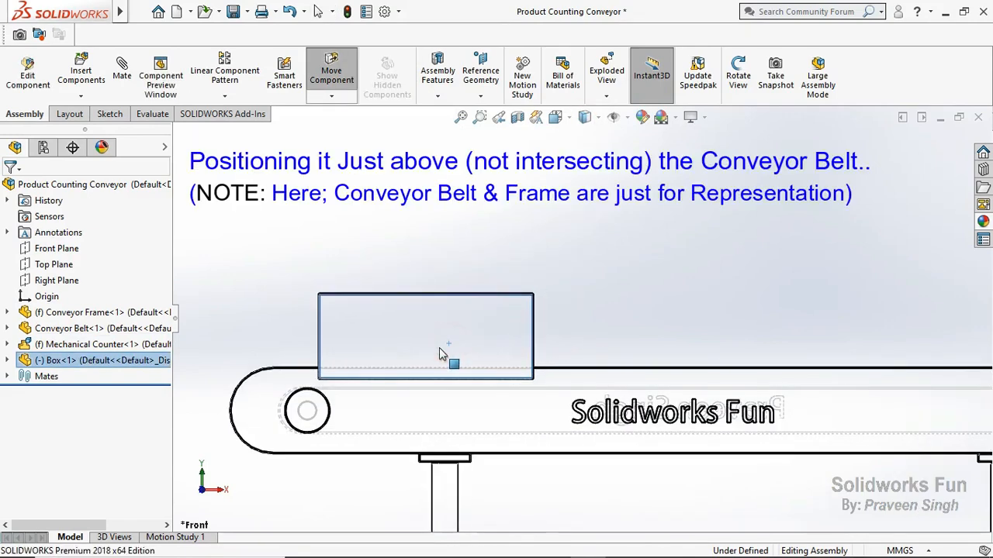
click(296, 310)
- Create four copies of the Box spaced along the belt between the first box and the blue post
scroll(411, 335, up, 6)
scroll(647, 346, down, 5)
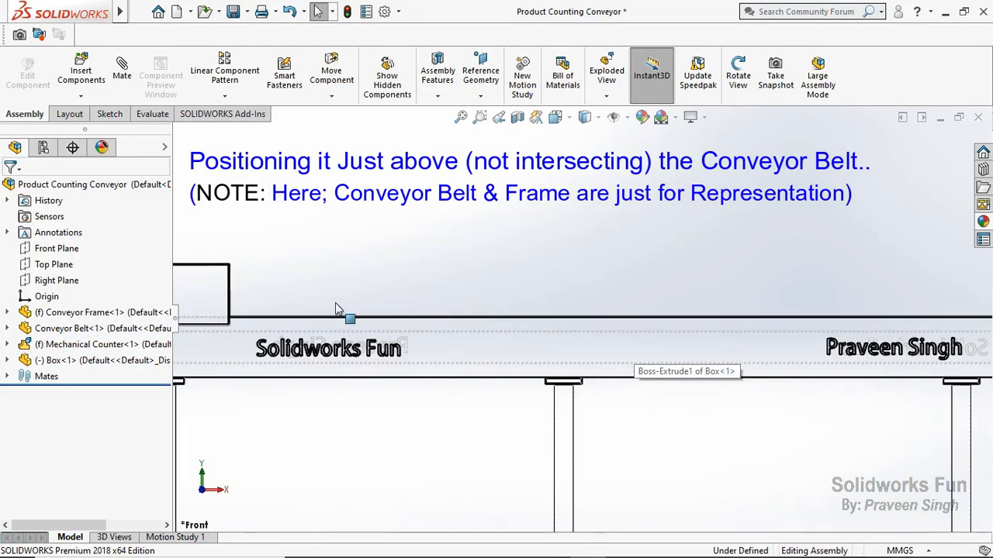
ctrl+drag(230, 299, 754, 263)
ctrl+click(575, 286)
click(449, 240)
key(ctrl+z)
click(355, 200)
scroll(581, 322, up, 6)
scroll(892, 320, down, 3)
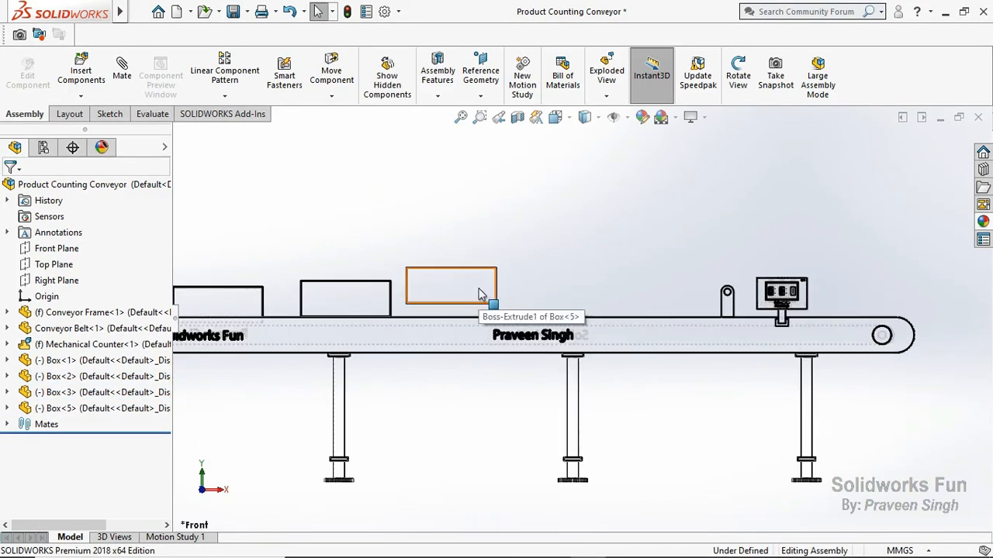
ctrl+drag(478, 295, 594, 288)
click(364, 224)
- Adjust the spacing of the first two boxes at the conveyor's starting end
scroll(329, 317, down, 6)
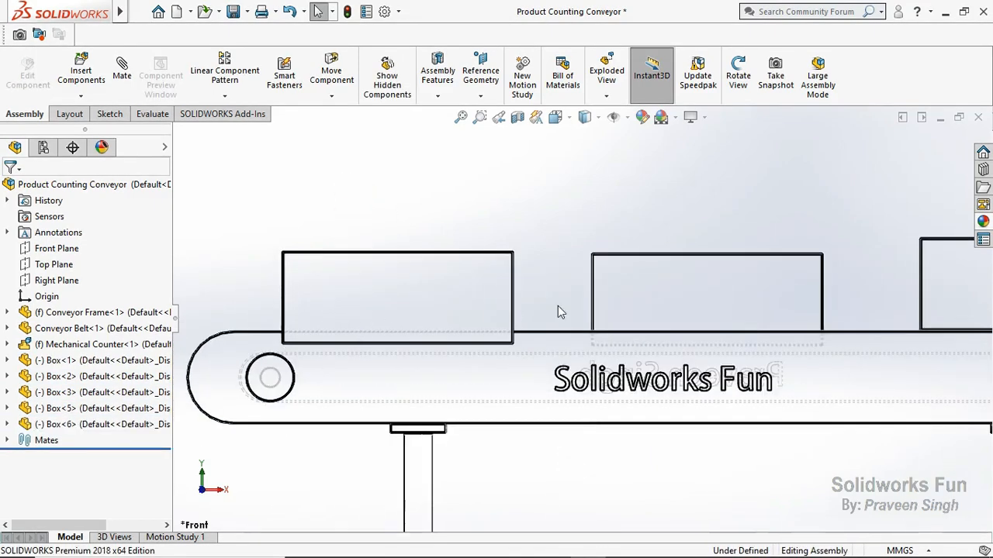
drag(432, 293, 426, 290)
drag(692, 288, 681, 283)
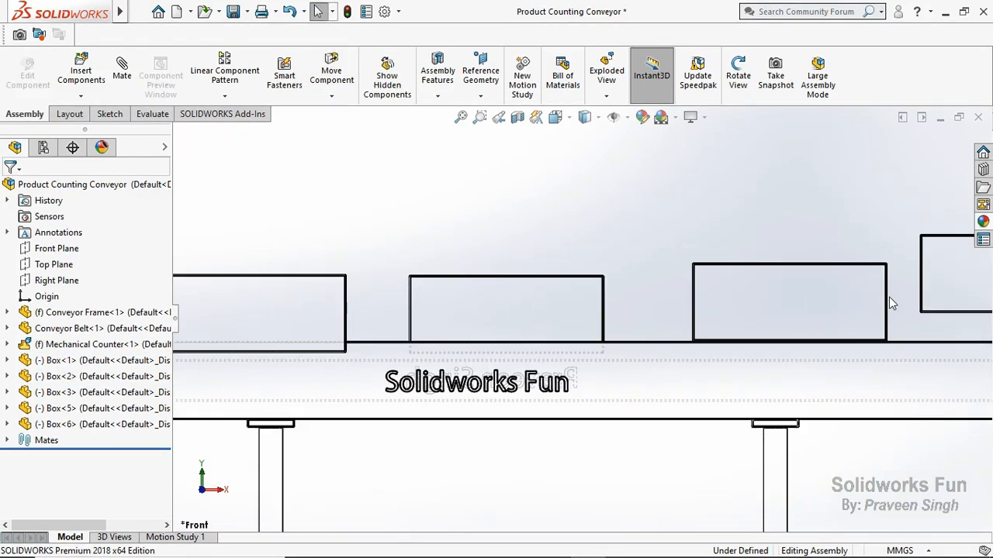
mouse_move(572, 296)
mouse_down()
mouse_move(584, 302)
mouse_move(590, 294)
mouse_up()
click(401, 301)
ctrl+middle_drag(791, 326, 439, 326)
scroll(621, 317, up, 4)
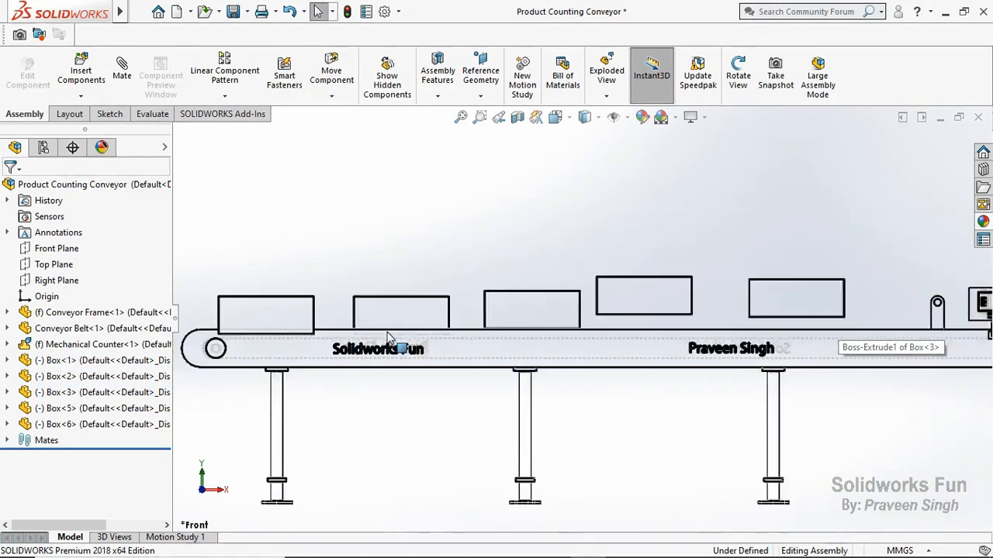
- Lower the first and second boxes to just above the belt surface without intersecting it
scroll(390, 339, up, 5)
click(464, 219)
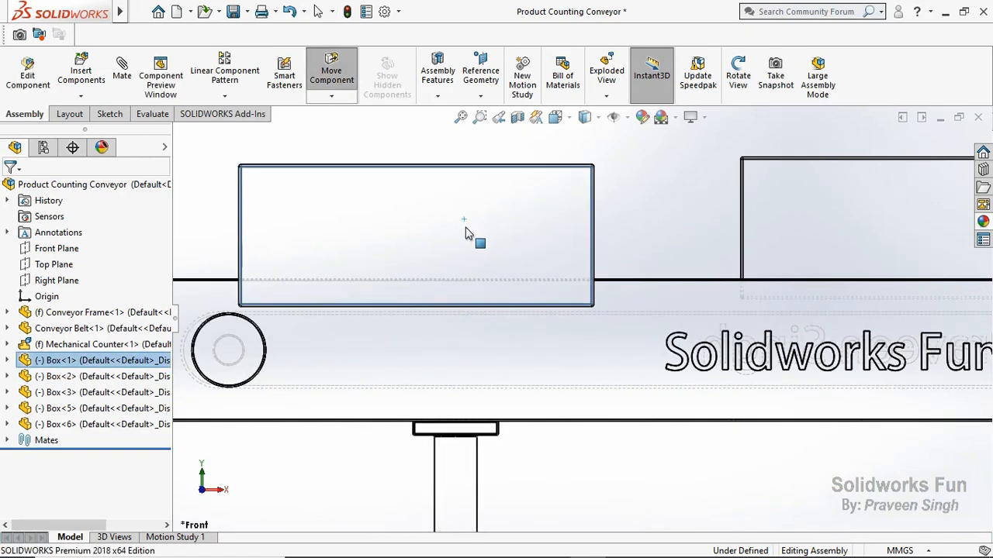
click(691, 215)
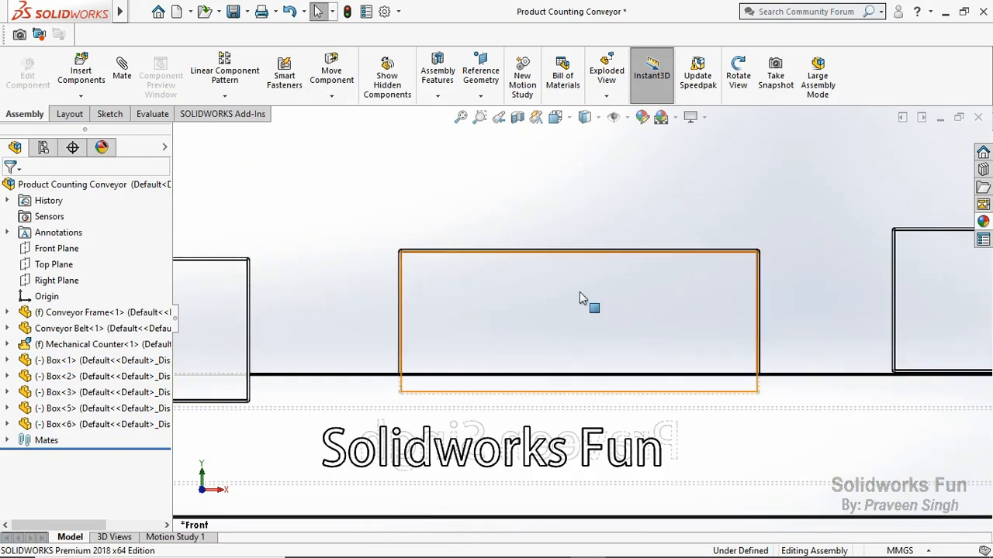
drag(580, 291, 585, 301)
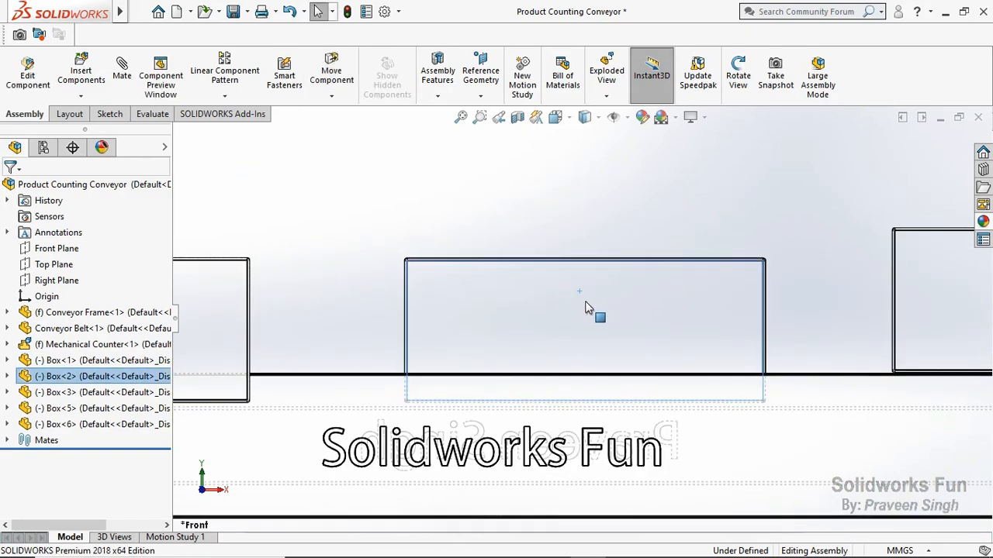
- Lower the third and fourth boxes to just above the belt surface, keeping gaps between neighbouring boxes
scroll(585, 309, up, 5)
scroll(807, 353, down, 6)
drag(650, 219, 663, 260)
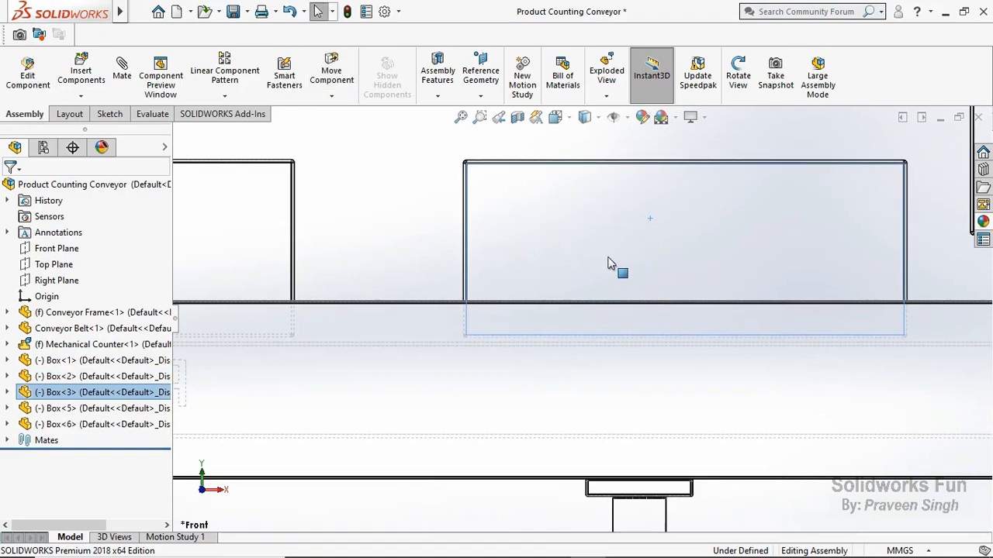
scroll(822, 333, up, 5)
scroll(581, 319, down, 4)
drag(594, 277, 645, 337)
click(443, 290)
- Lower the fifth box, nearest the blue post, to just above the belt surface
scroll(660, 328, up, 5)
scroll(680, 321, down, 3)
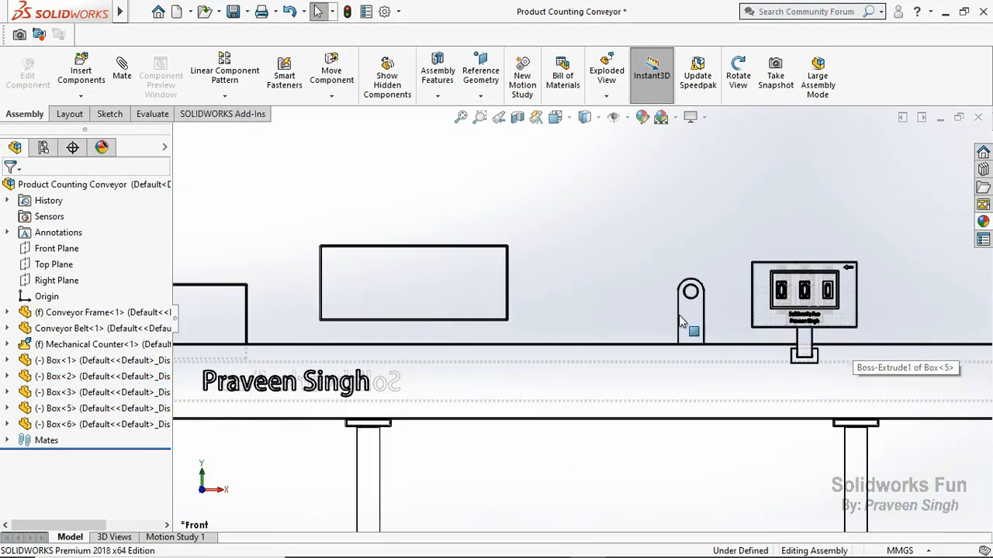
scroll(377, 291, down, 1)
drag(441, 294, 479, 348)
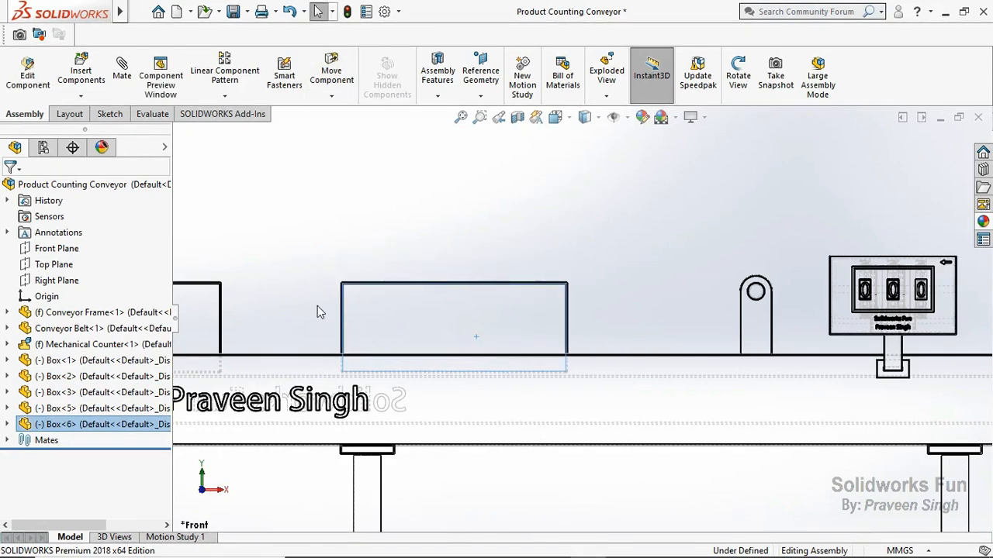
- Shift individual boxes slightly along the belt to even out the gaps between neighbouring boxes
click(317, 311)
scroll(316, 312, up, 4)
scroll(713, 285, down, 4)
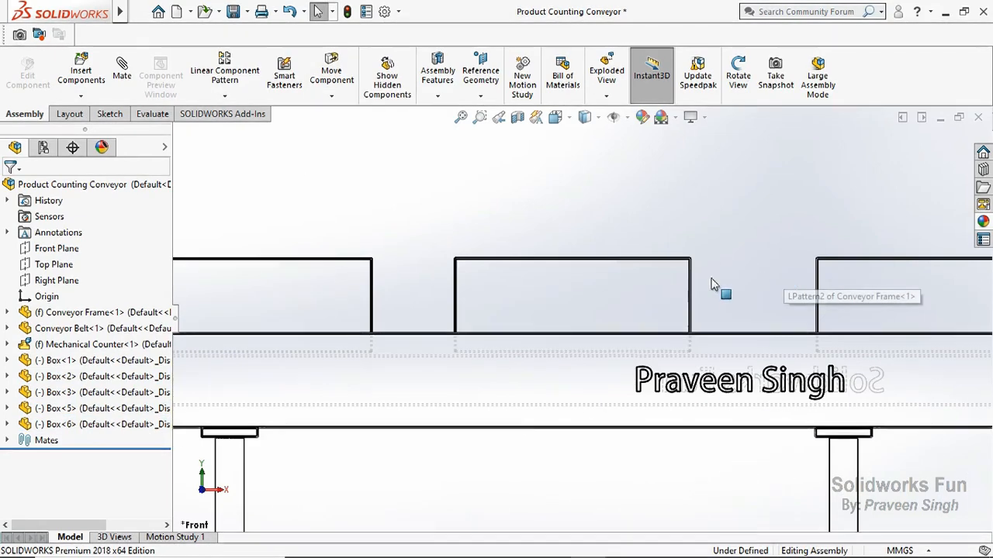
drag(651, 293, 673, 293)
click(350, 273)
drag(350, 273, 359, 280)
click(427, 284)
scroll(437, 298, up, 5)
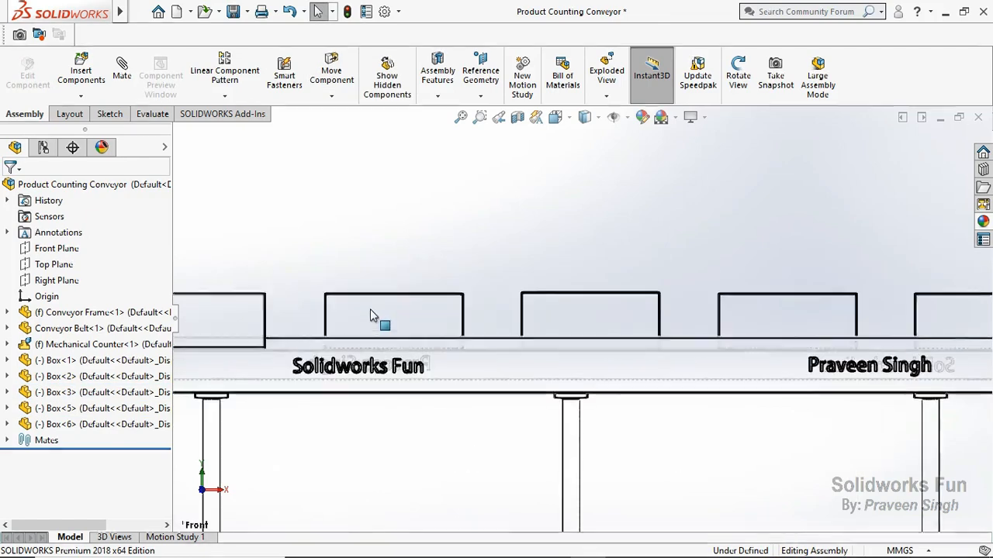
scroll(832, 421, up, 1)
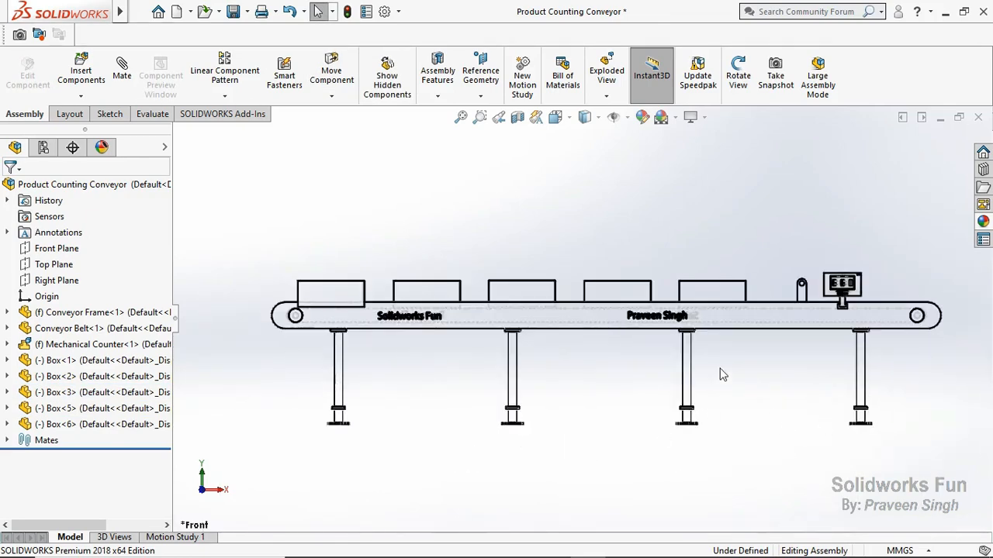
- Set up a positioning-only multiple mate in the top view, with the assembly's Front Plane as the common reference
click(199, 471)
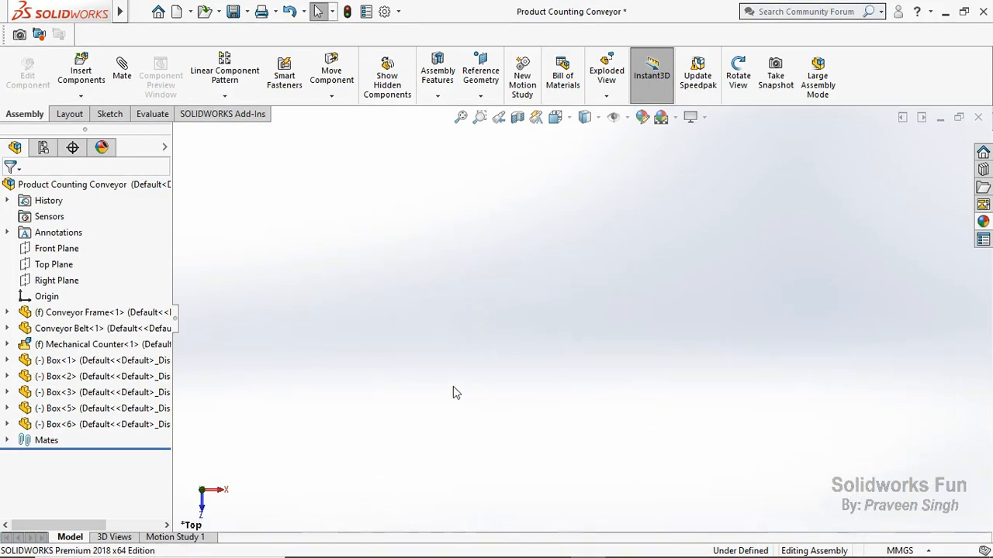
click(66, 253)
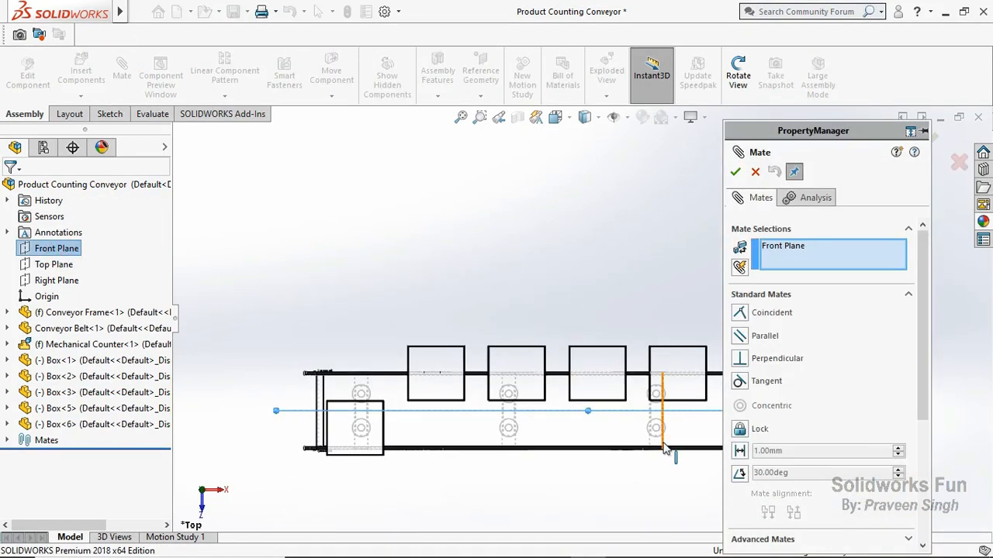
scroll(663, 448, up, 4)
scroll(568, 248, down, 3)
click(743, 268)
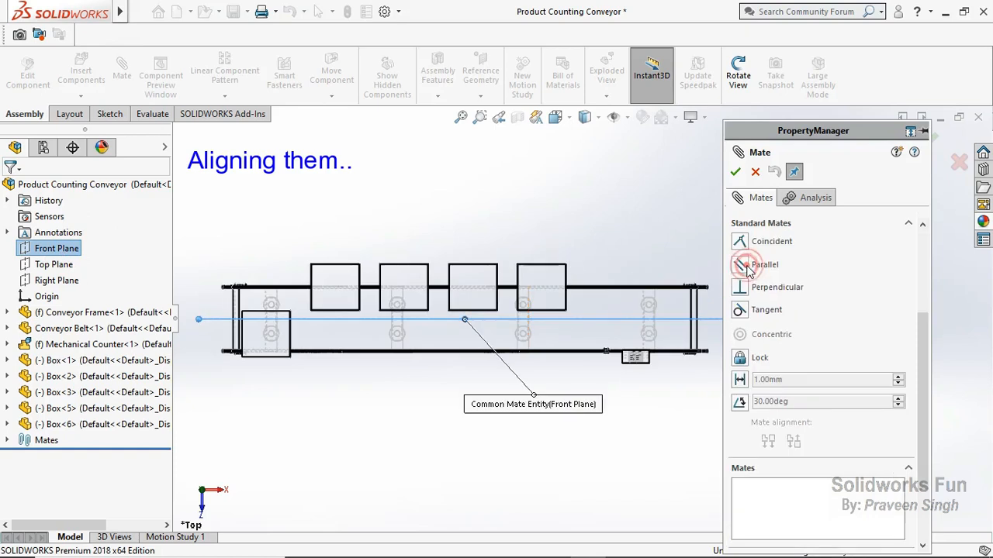
drag(925, 348, 932, 404)
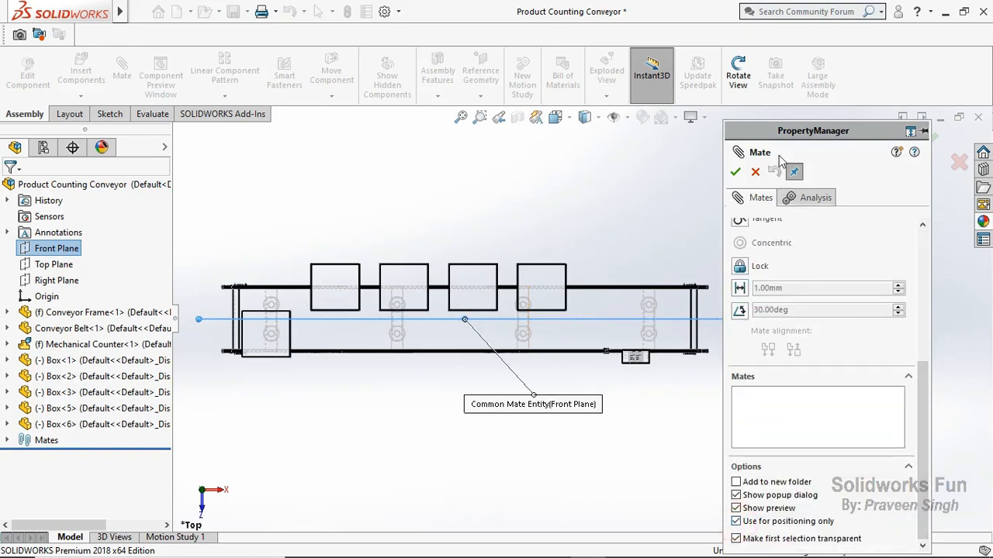
drag(772, 135, 743, 124)
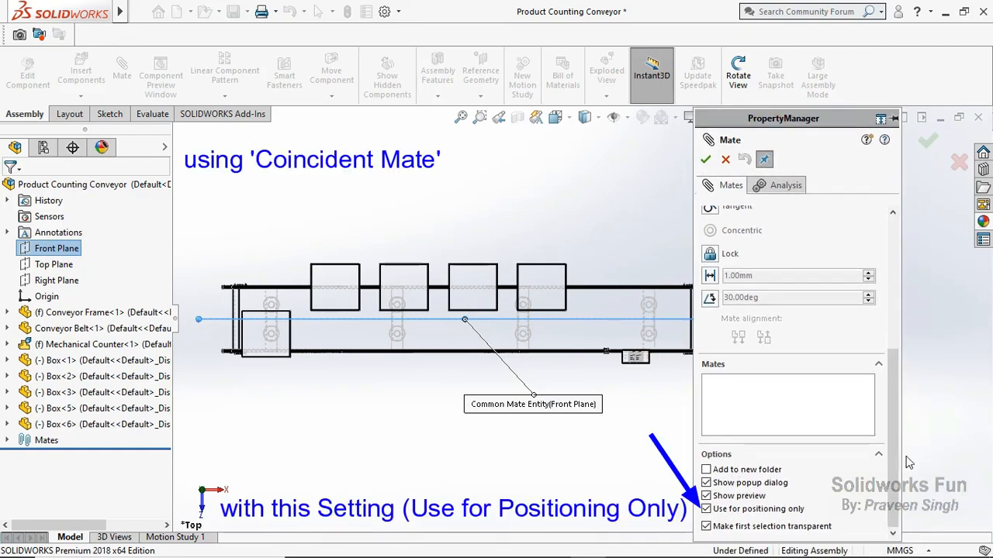
drag(896, 434, 893, 290)
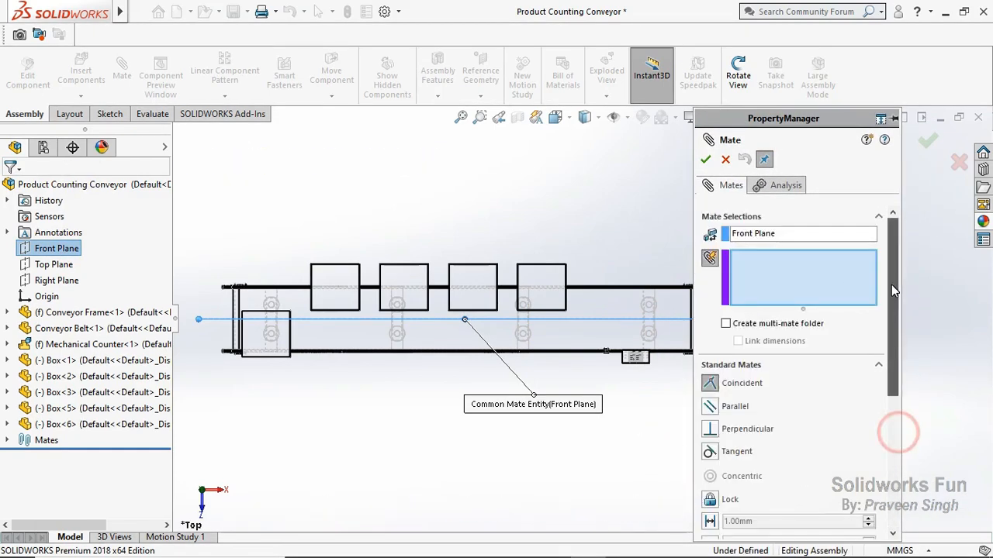
- Make the Front Planes of Box<1>, Box<2> and Box<3> coincident with the assembly's Front Plane
click(9, 361)
click(65, 425)
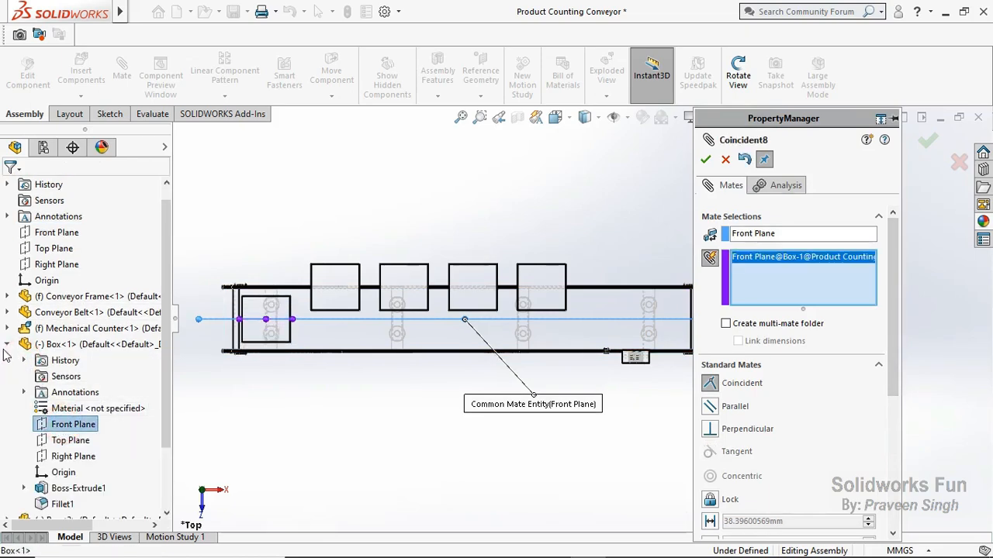
click(7, 345)
click(7, 377)
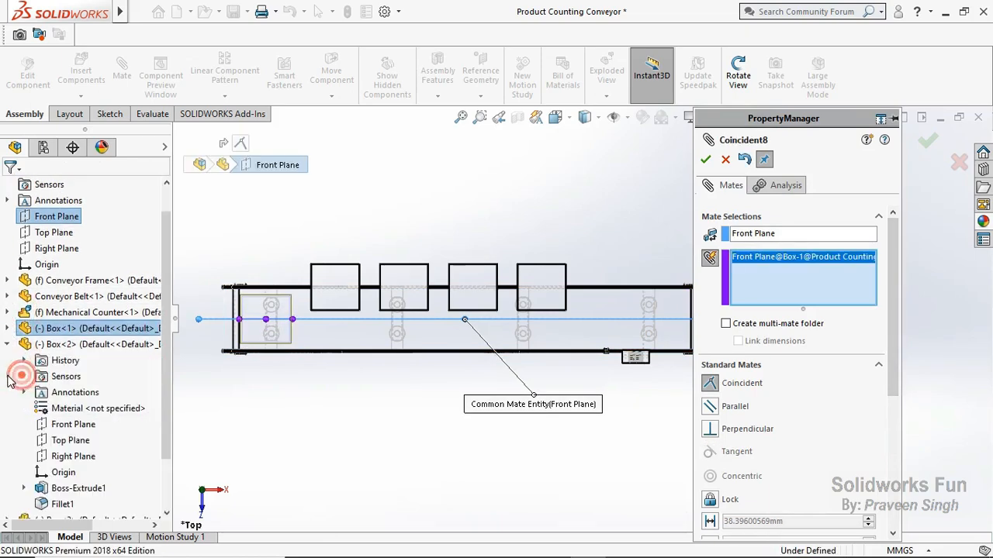
click(65, 425)
click(8, 344)
click(10, 392)
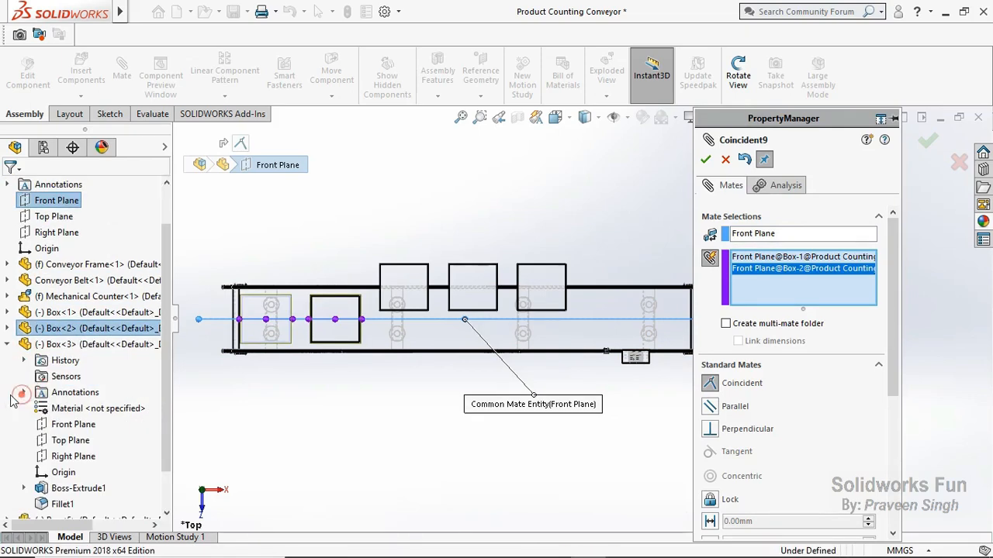
click(65, 425)
- Add the Front Planes of Box<5> and Box<6> to the coincident mate, then accept it and leave the Mate command
click(8, 344)
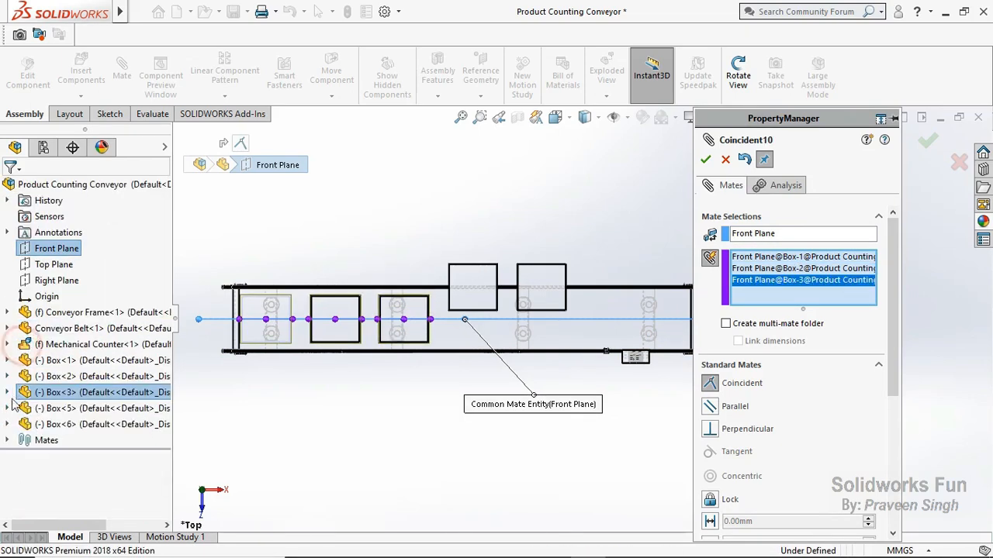
click(9, 410)
click(60, 424)
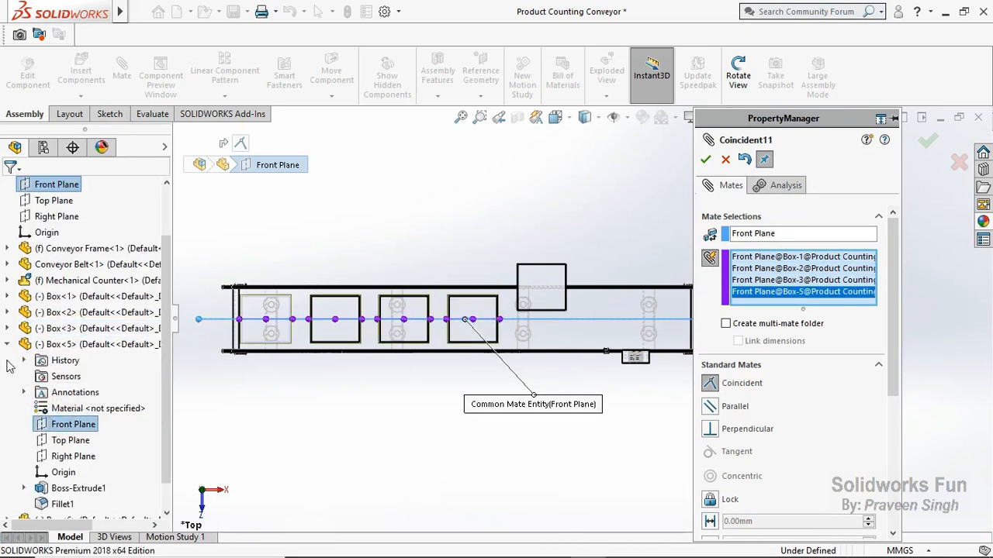
click(7, 344)
click(7, 424)
click(73, 425)
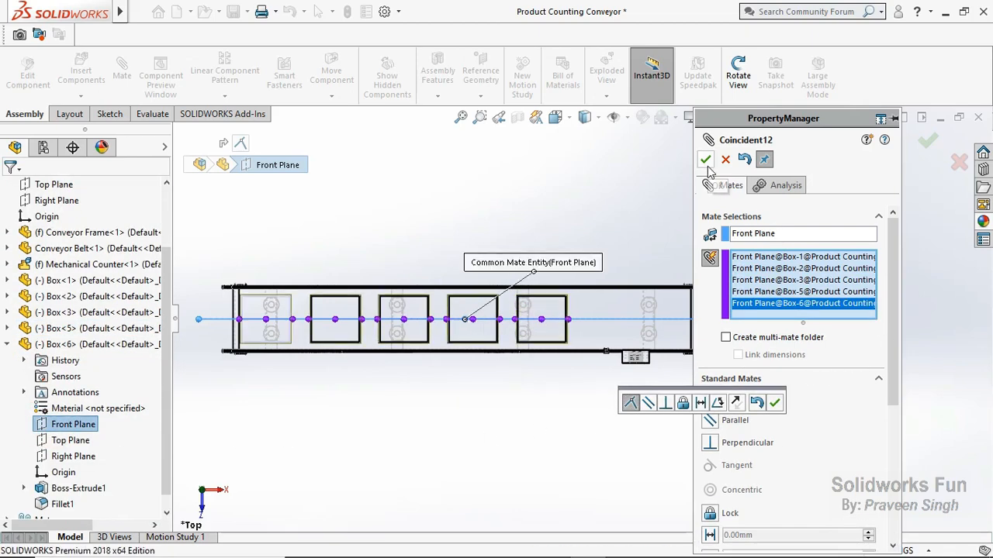
mouse_move(892, 299)
mouse_down()
mouse_move(892, 467)
mouse_move(892, 295)
mouse_up()
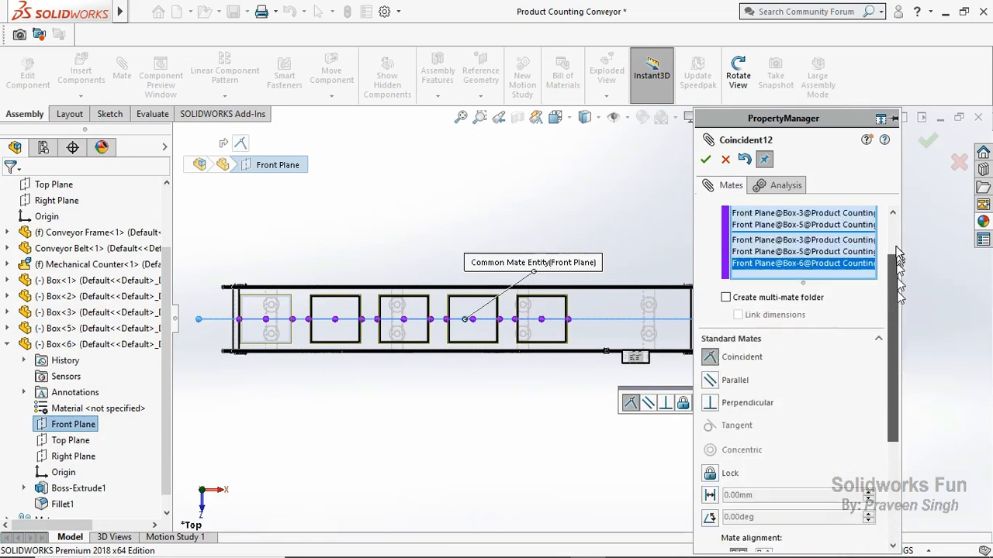
click(706, 159)
click(725, 160)
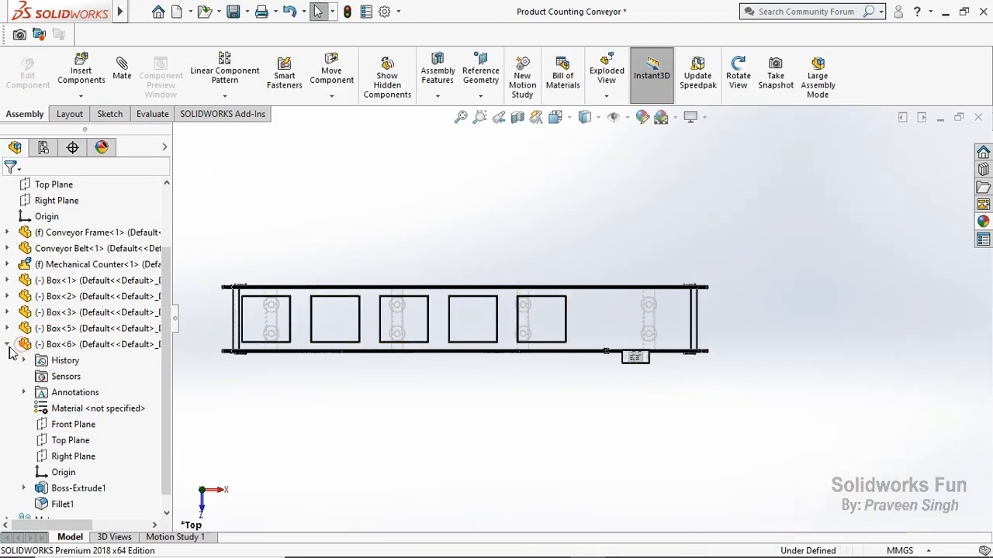
click(9, 345)
- Save the assembly and switch its display to Shaded With Edges in an angled view
key(ctrl+2)
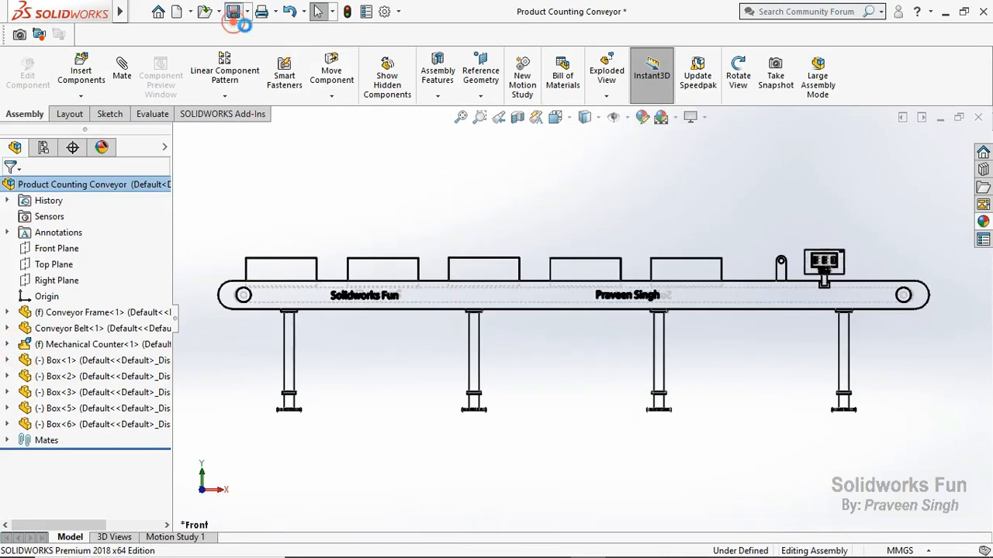
click(233, 13)
click(585, 137)
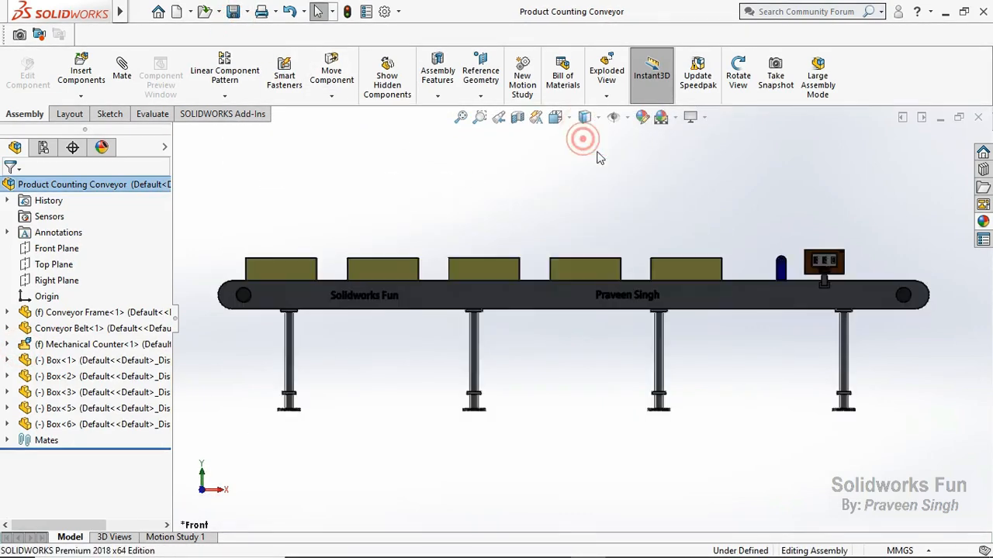
click(738, 92)
drag(714, 160, 723, 210)
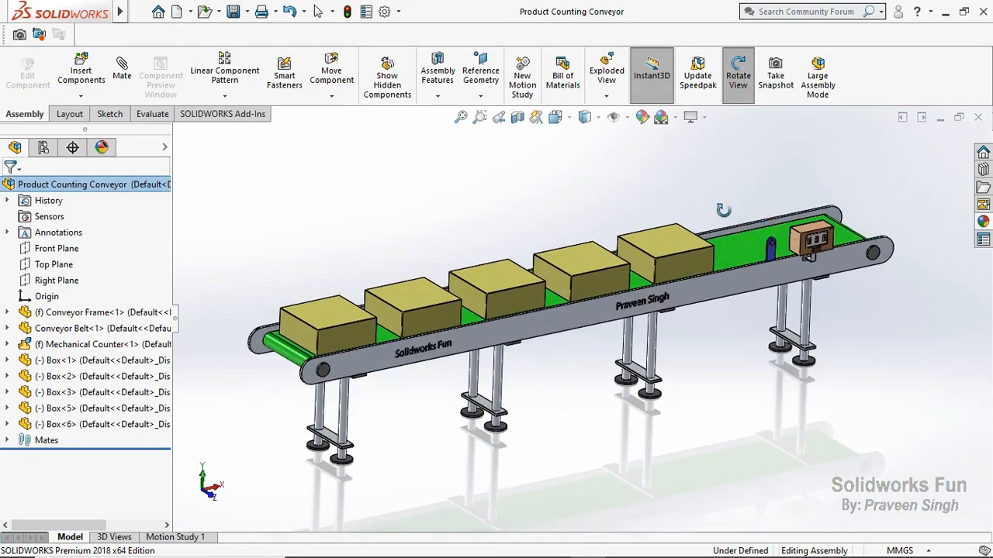
click(233, 13)
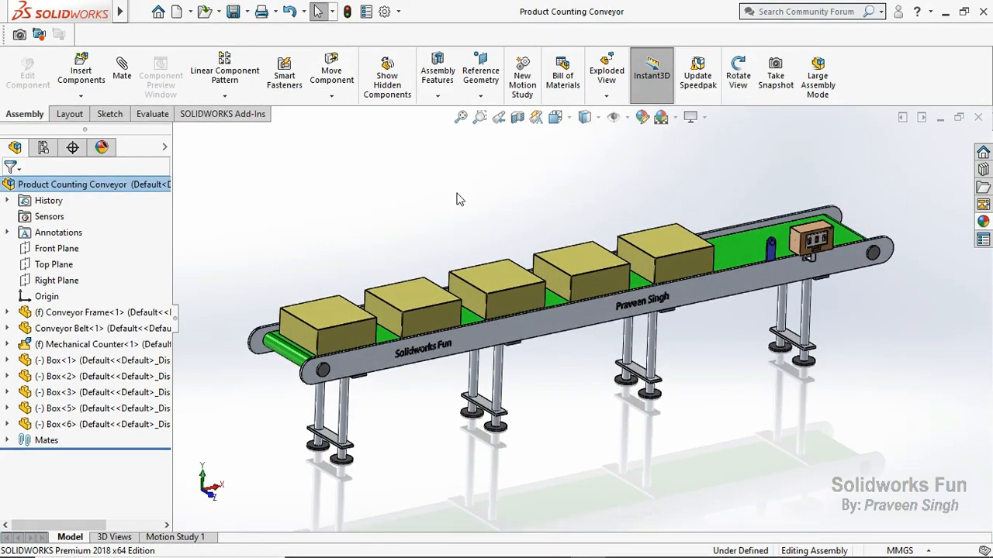
- Start a new sensor in the assembly and set its type to Proximity
click(77, 102)
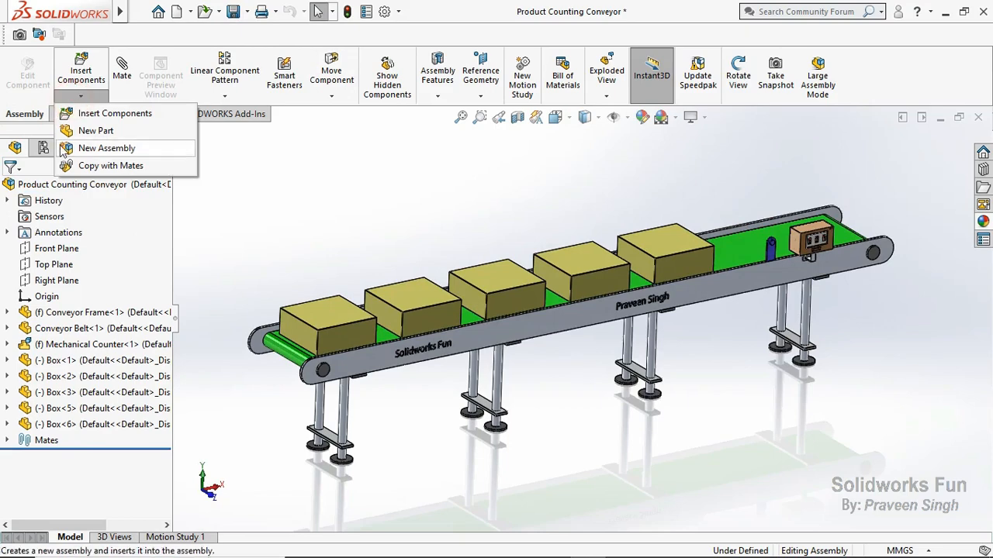
click(101, 149)
click(148, 114)
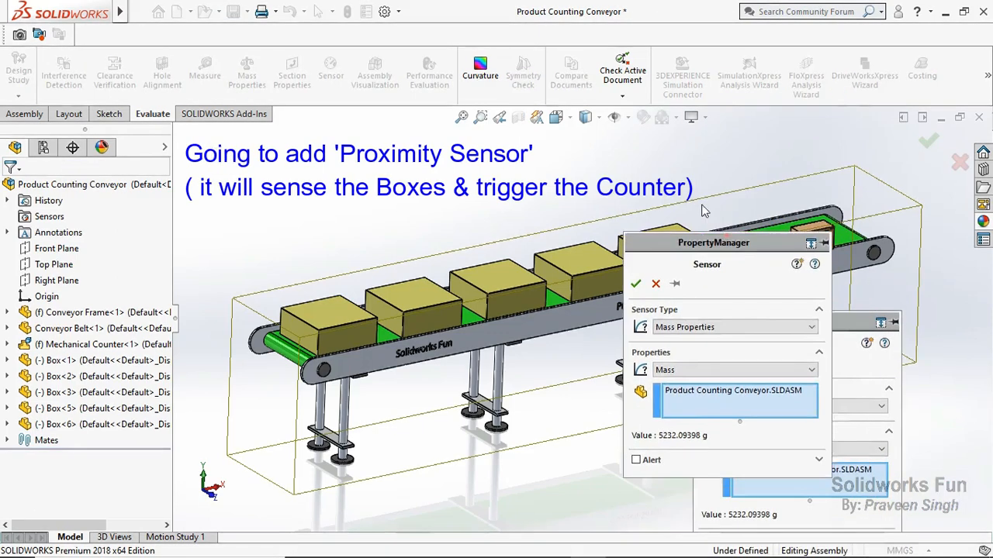
drag(679, 223, 471, 181)
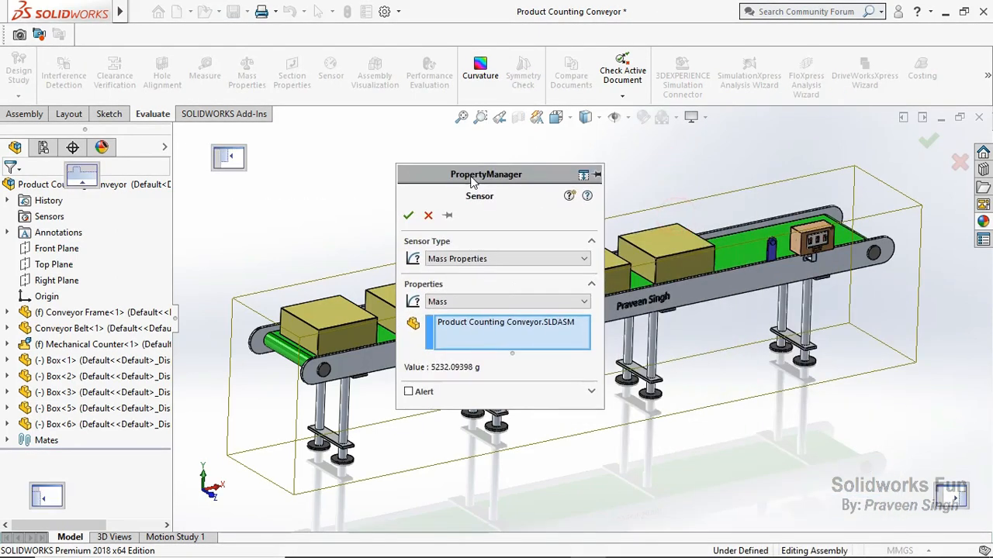
click(496, 259)
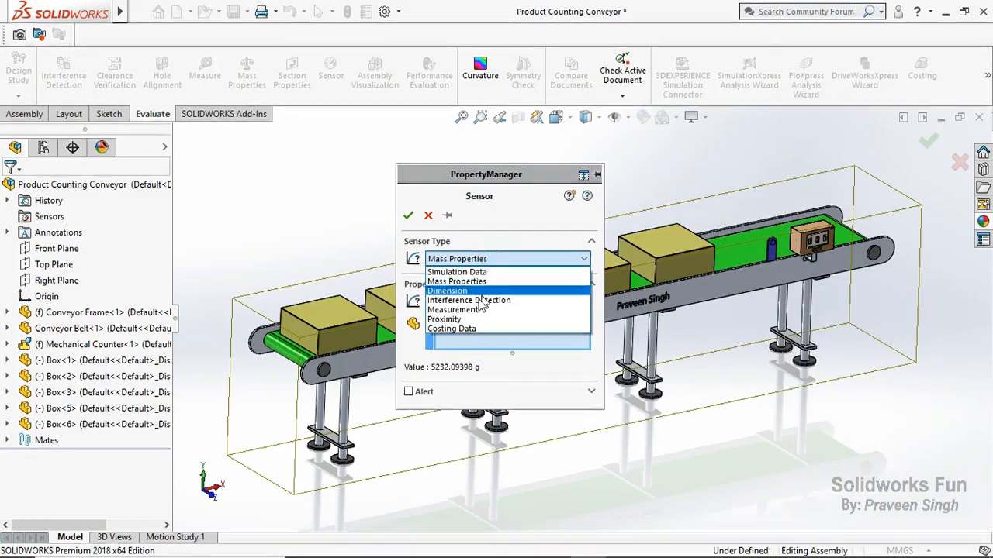
click(457, 320)
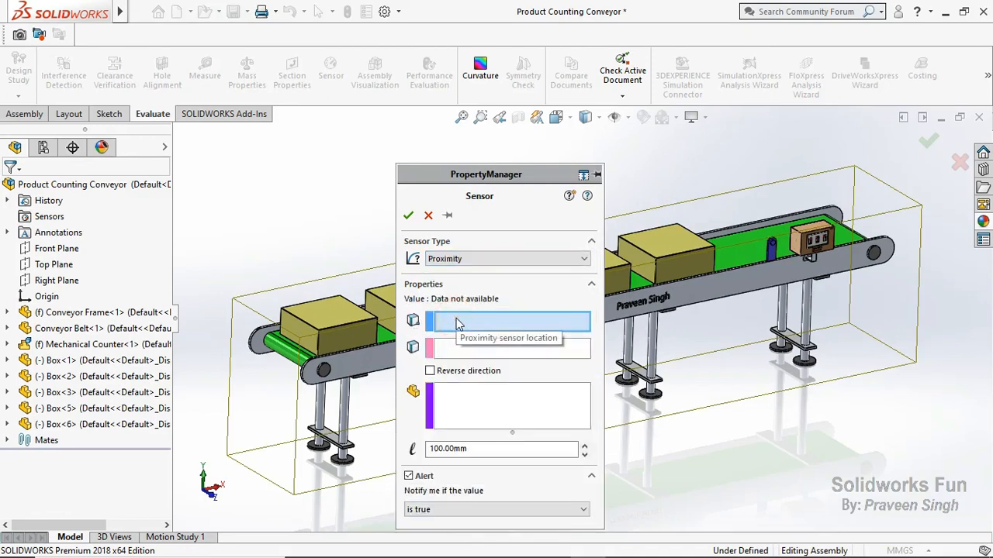
- Pick the cylindrical face of the red pin on the blue post as the proximity sensor's location
scroll(684, 263, up, 5)
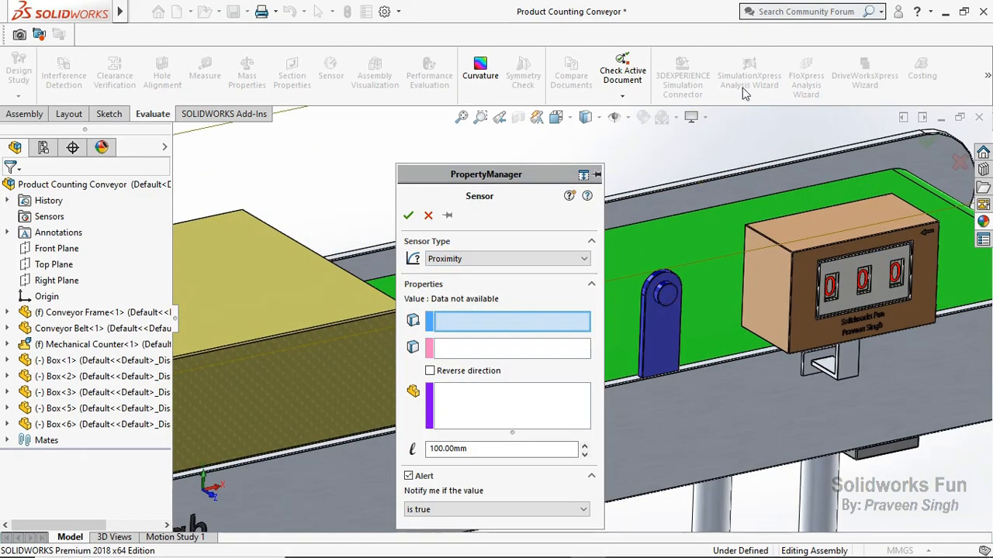
click(25, 115)
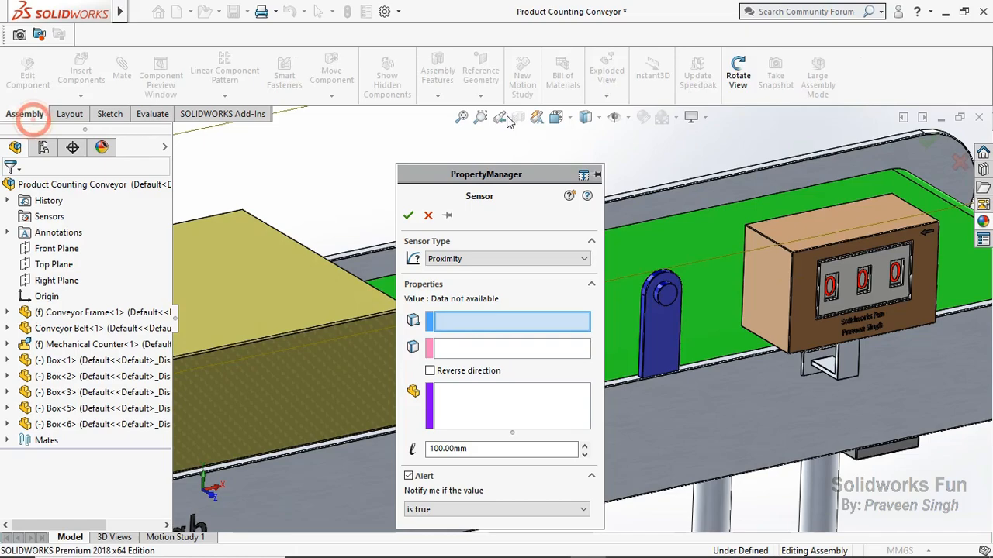
click(737, 78)
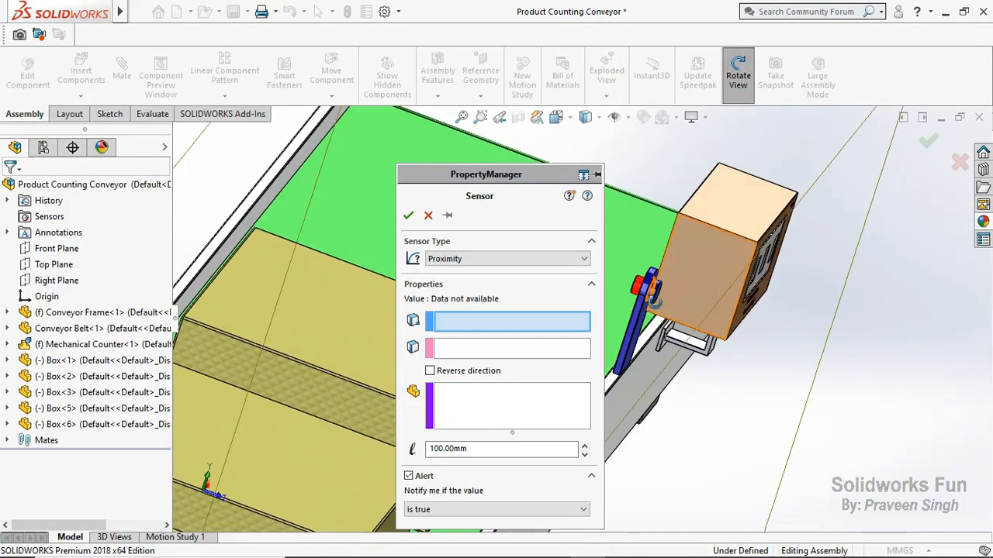
drag(655, 301, 677, 346)
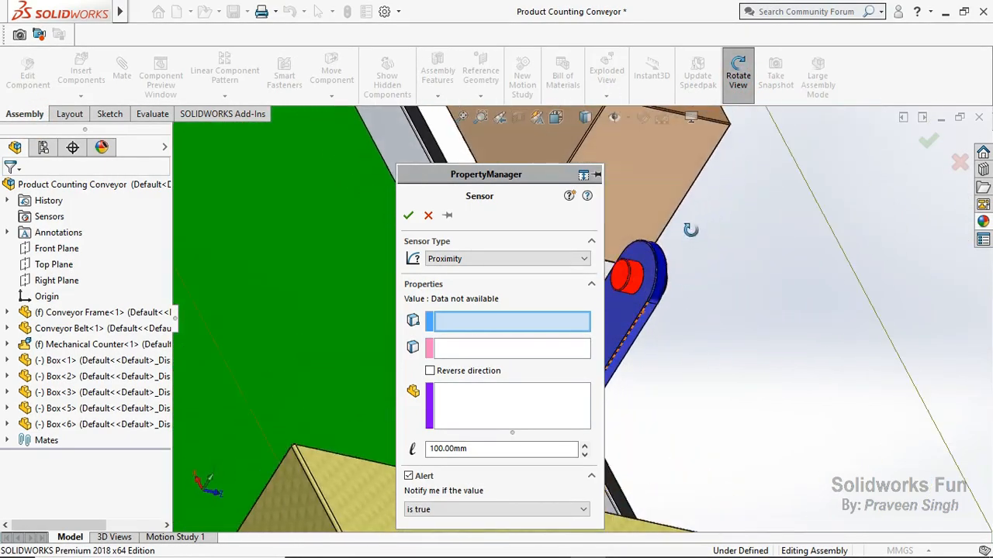
click(732, 87)
click(633, 278)
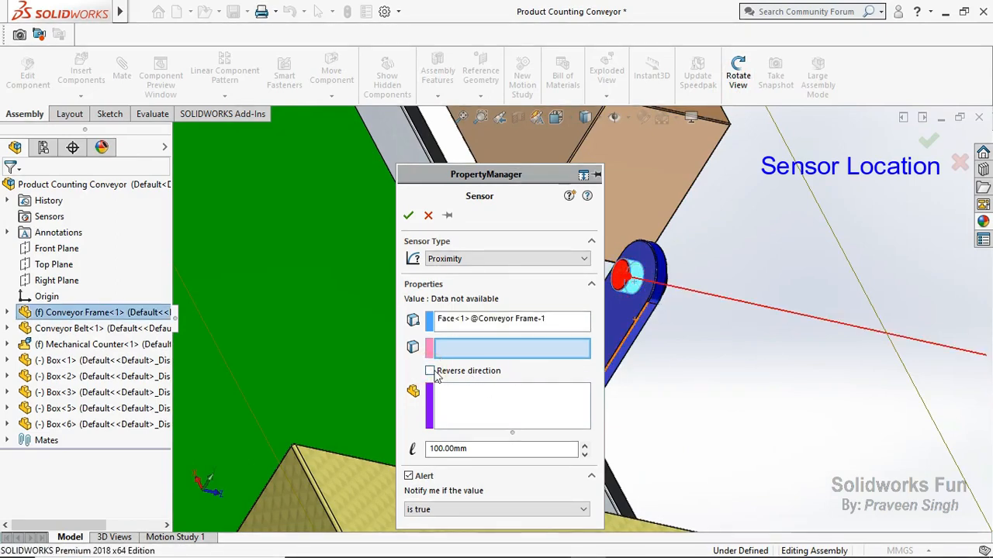
- Reverse the proximity sensor's direction so that it points across the belt
key(ctrl+shift+z)
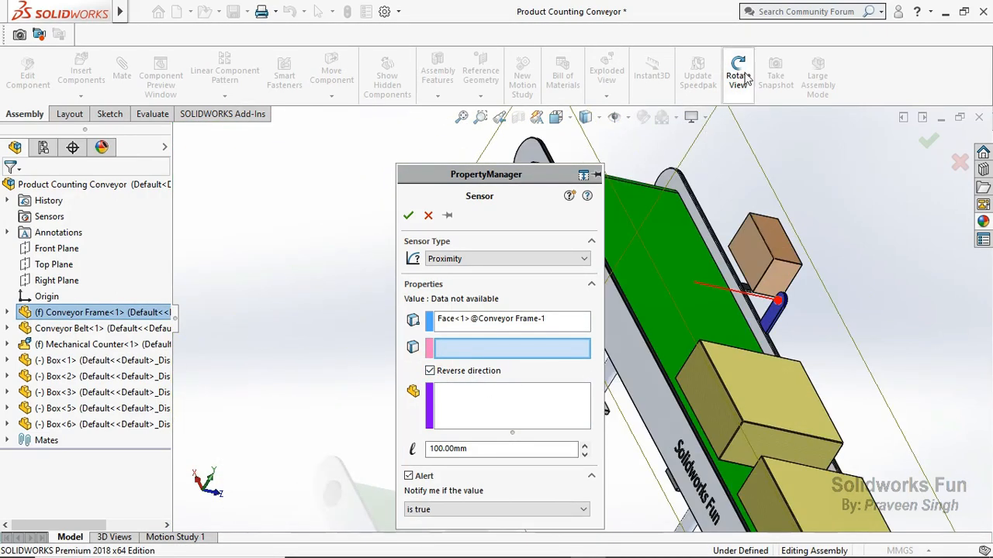
click(737, 74)
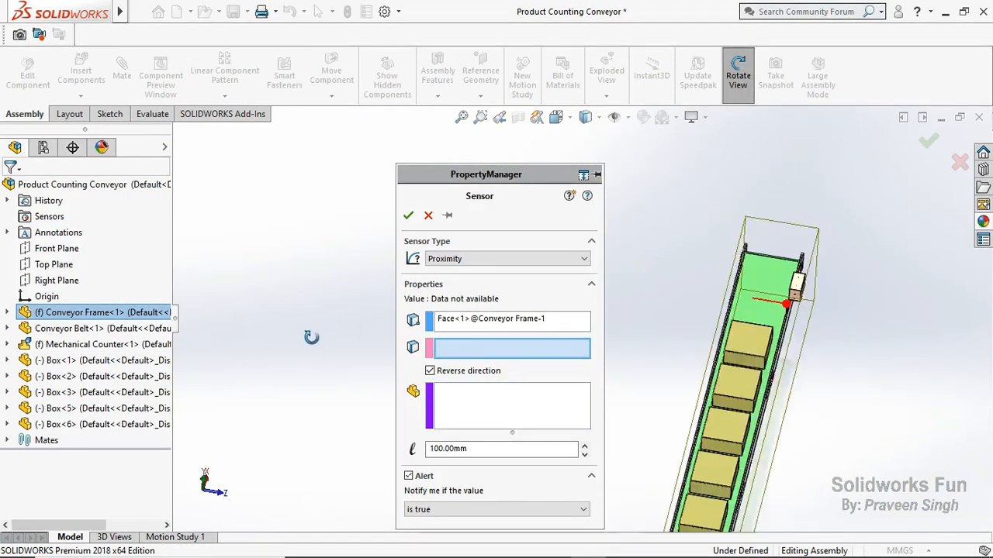
scroll(311, 338, down, 3)
scroll(864, 368, up, 4)
scroll(743, 399, down, 1)
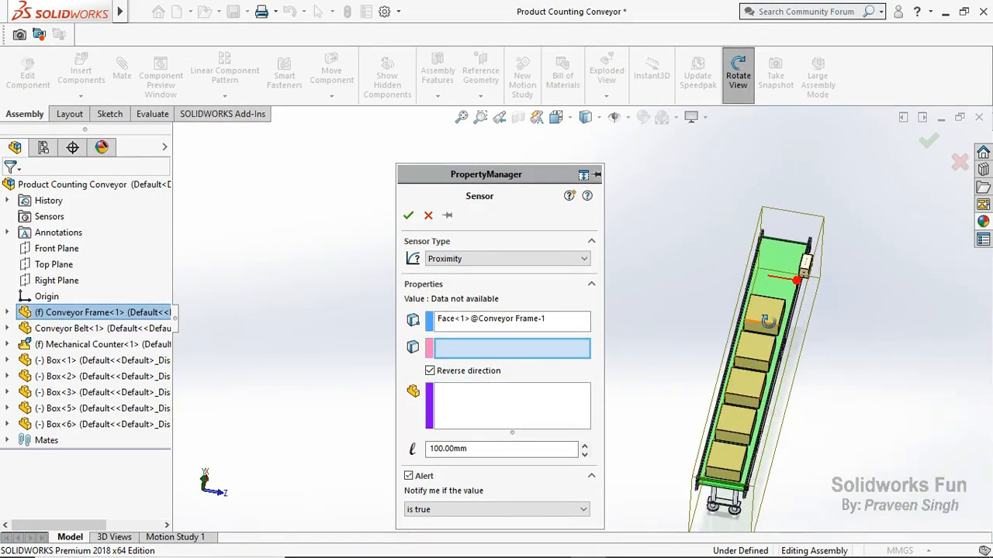
drag(767, 321, 860, 339)
drag(506, 178, 728, 163)
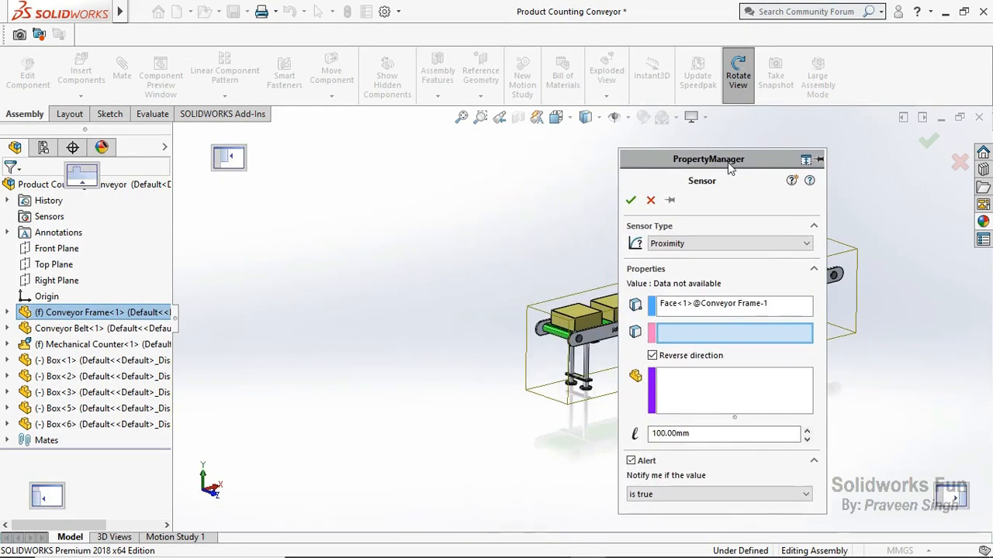
- Select all five boxes on the belt as the components for the proximity sensor to track
scroll(893, 319, down, 3)
scroll(595, 288, up, 4)
scroll(596, 288, down, 4)
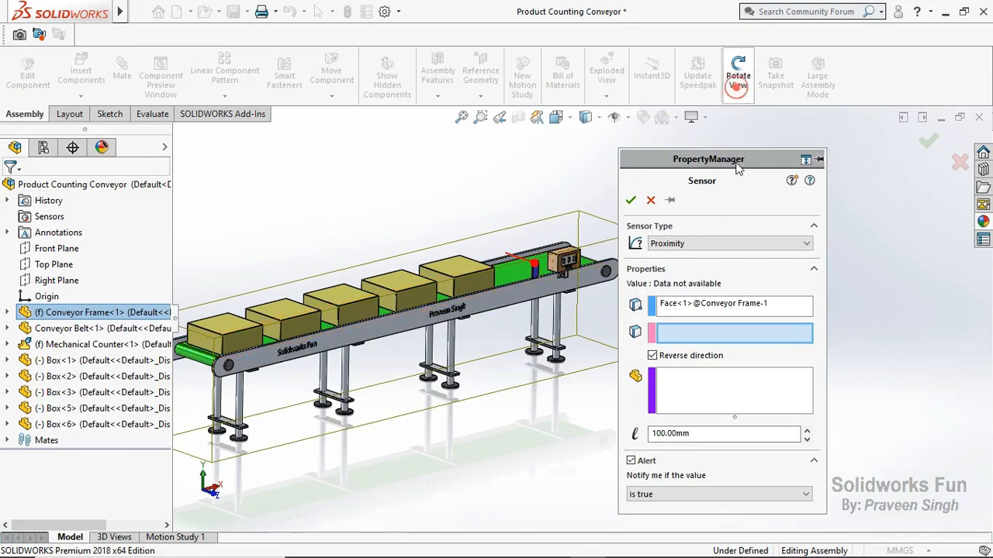
click(677, 382)
click(456, 273)
click(411, 291)
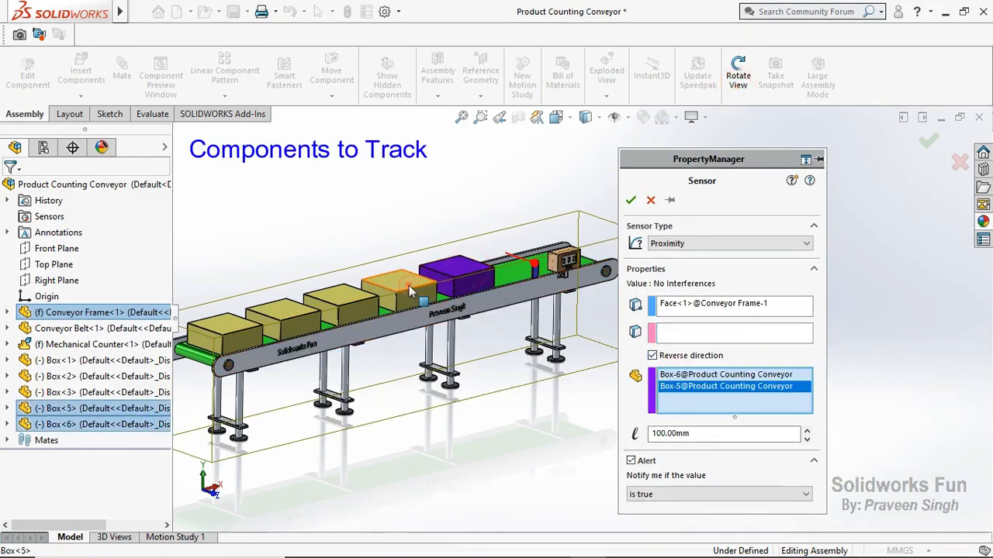
click(343, 301)
click(291, 315)
click(240, 333)
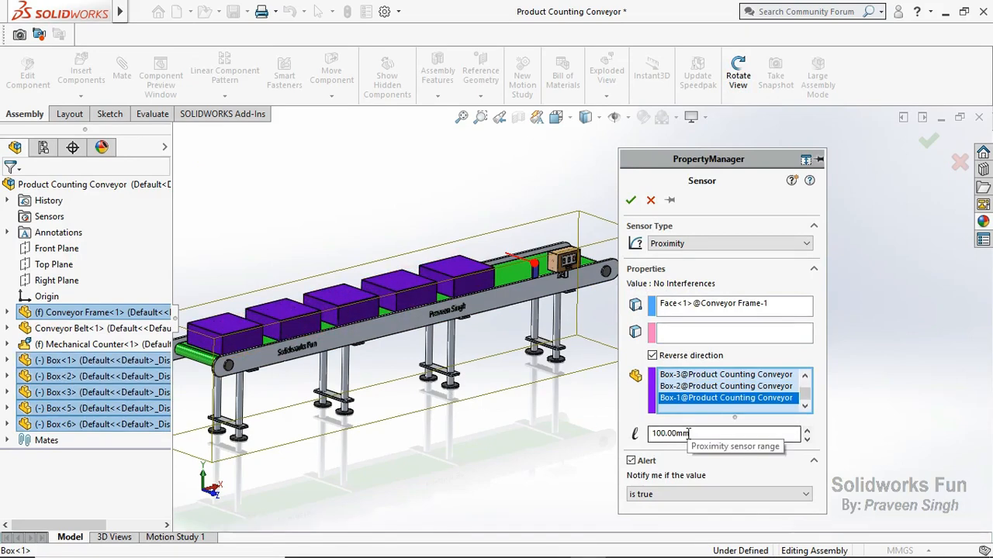
- Set the proximity sensor range to 150 mm, checking its reach in the top view, and accept the sensor
key(ctrl+5)
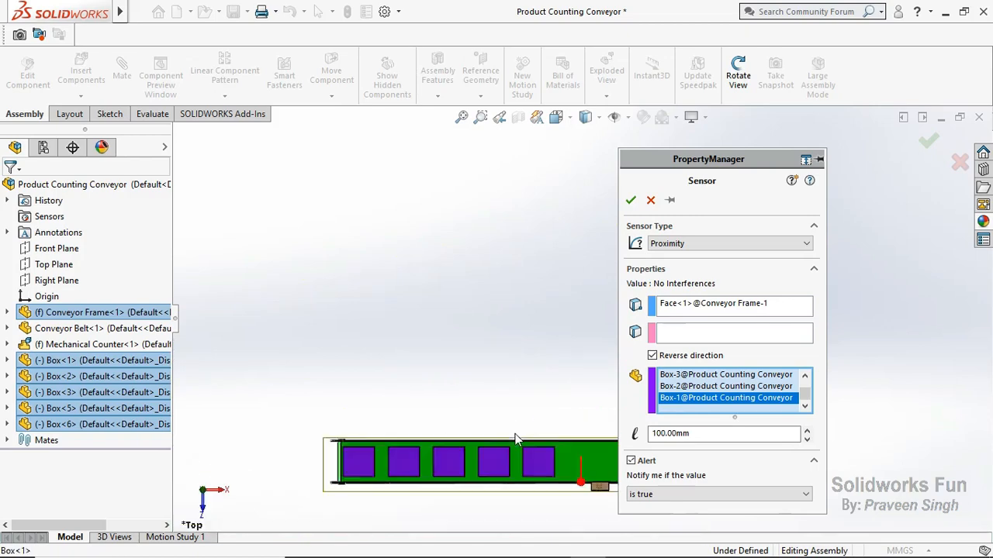
click(807, 437)
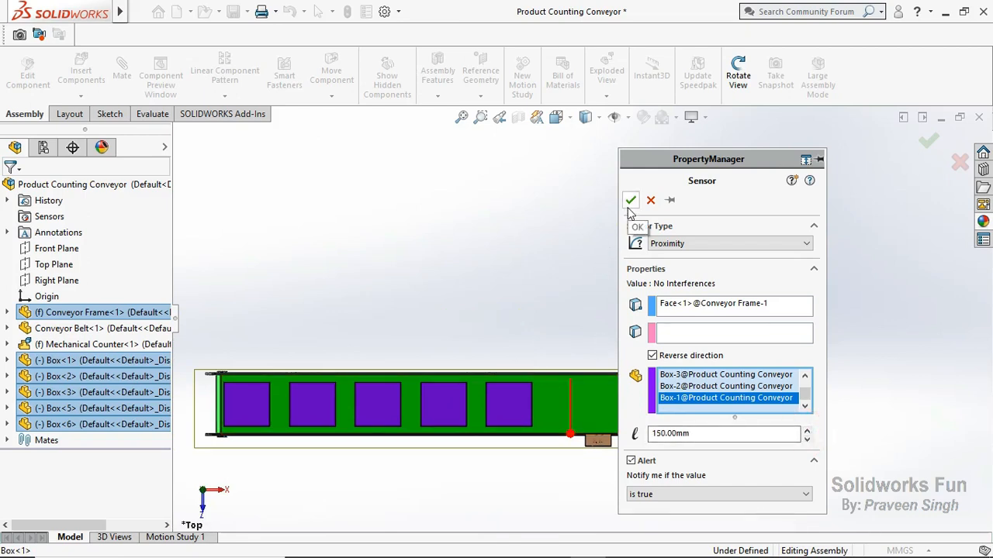
click(629, 205)
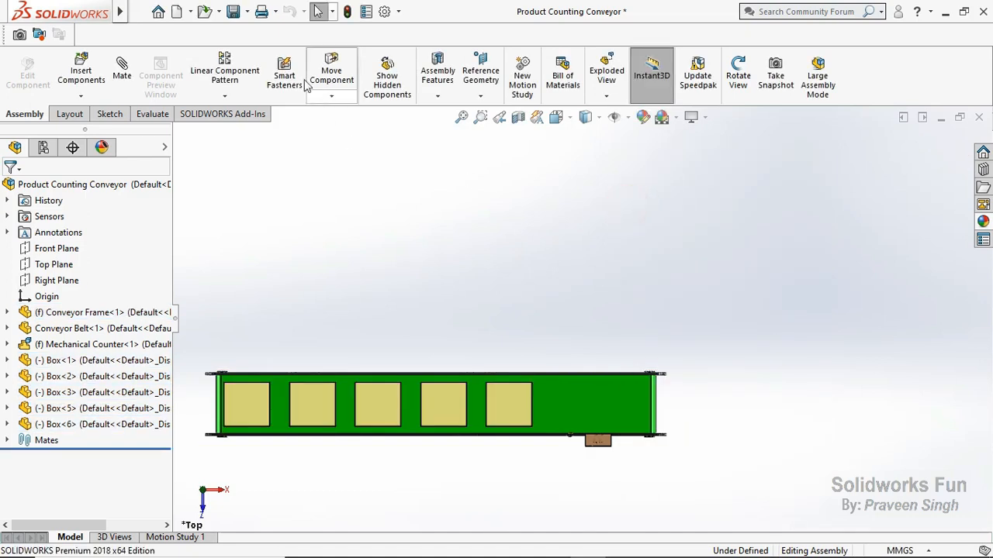
click(8, 218)
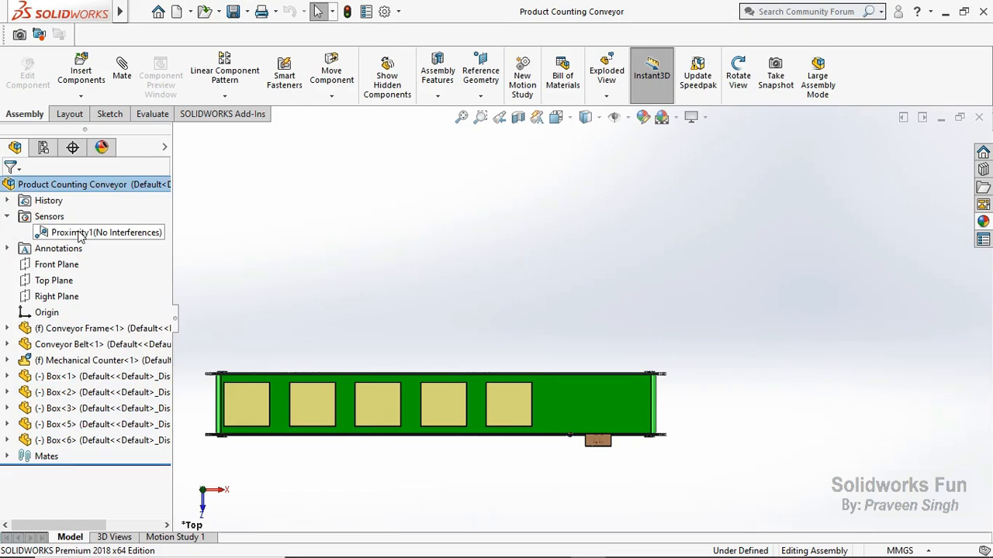
click(8, 218)
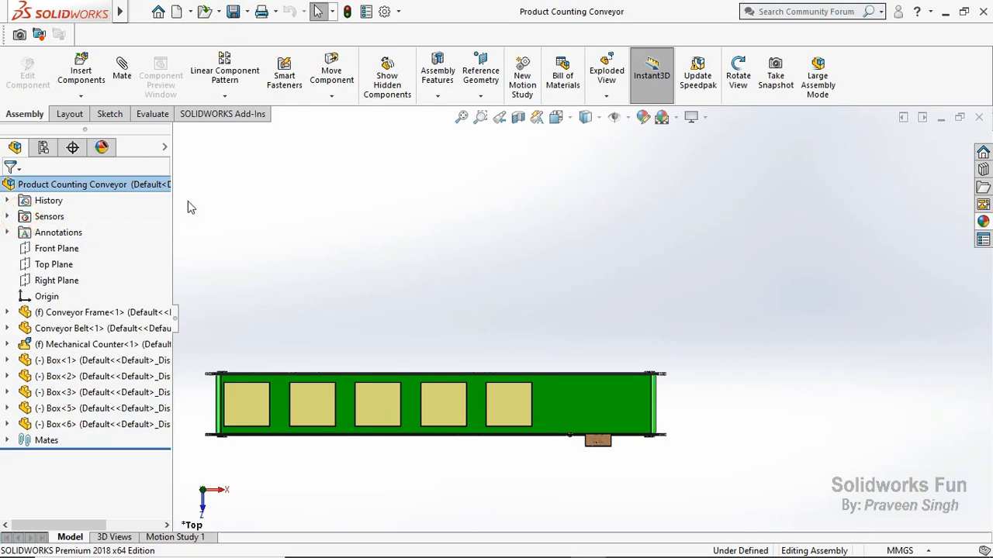
- Turn the conveyor to an angled view and open Motion Study 1 with its timeline expanded
click(741, 82)
drag(426, 461, 454, 258)
scroll(432, 279, down, 3)
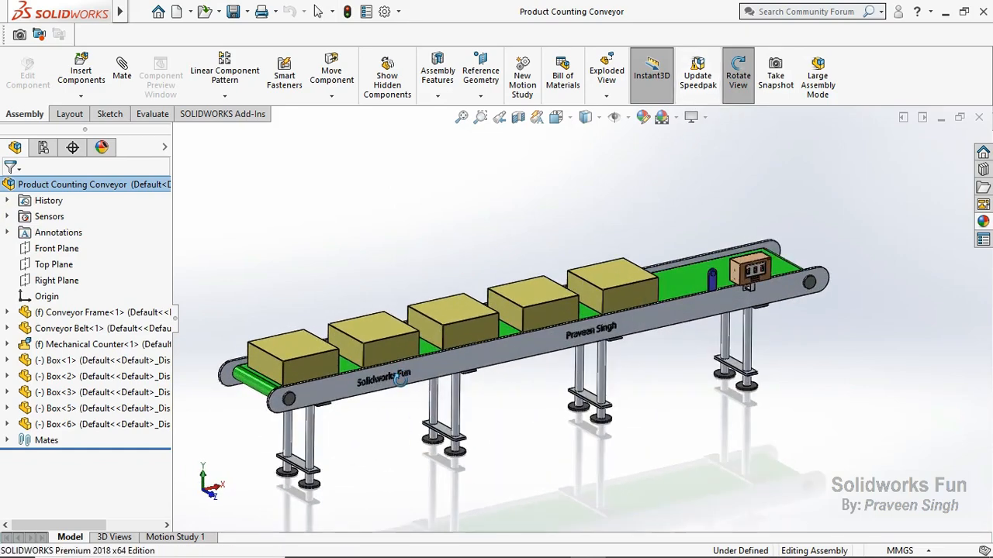
scroll(433, 279, up, 3)
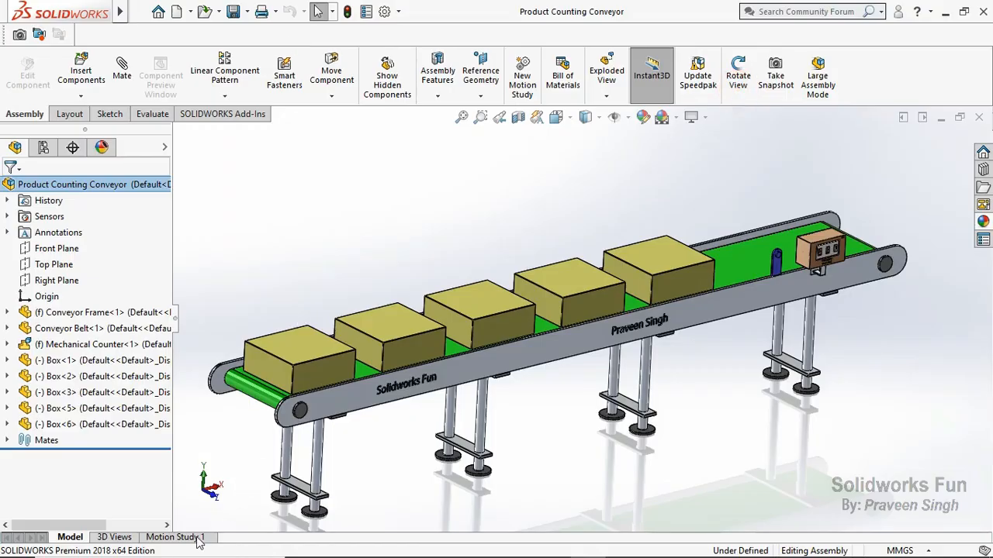
click(174, 537)
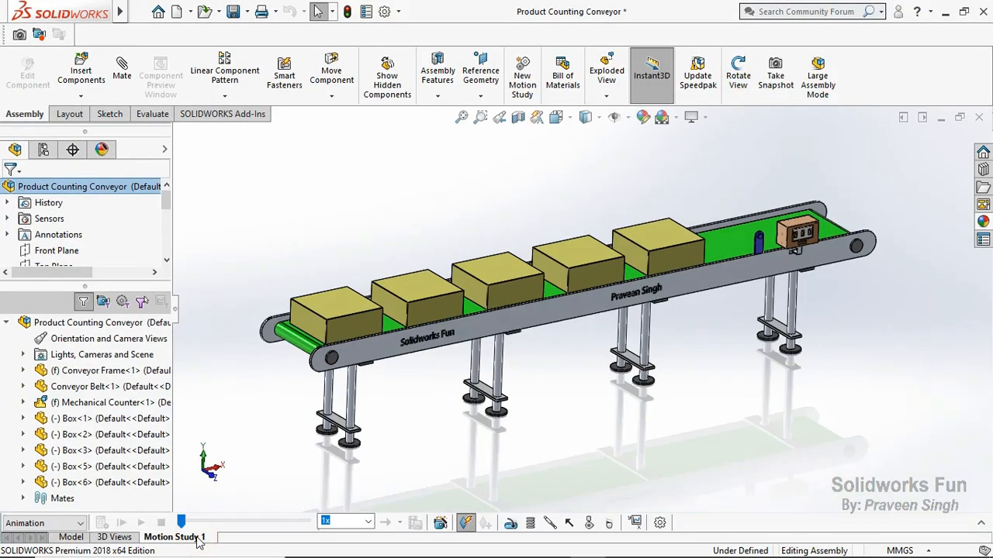
click(981, 525)
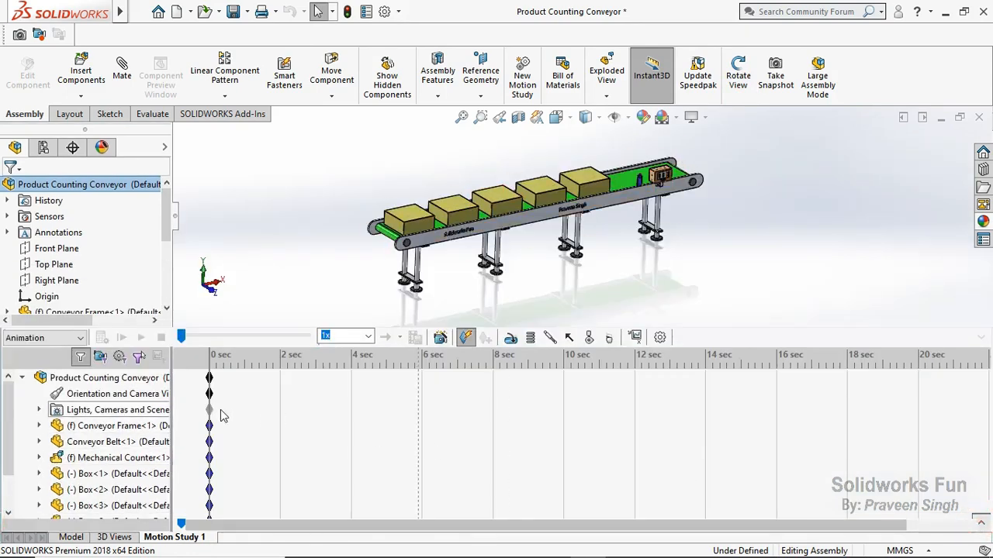
- Disable playback of view keys and set the study type to Motion Analysis
right_click(98, 397)
click(155, 403)
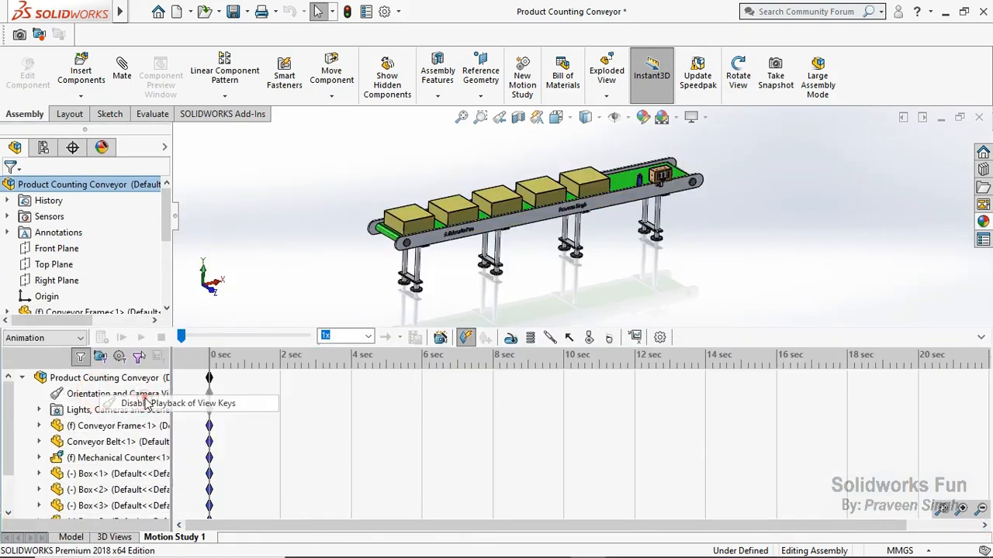
click(44, 337)
click(67, 381)
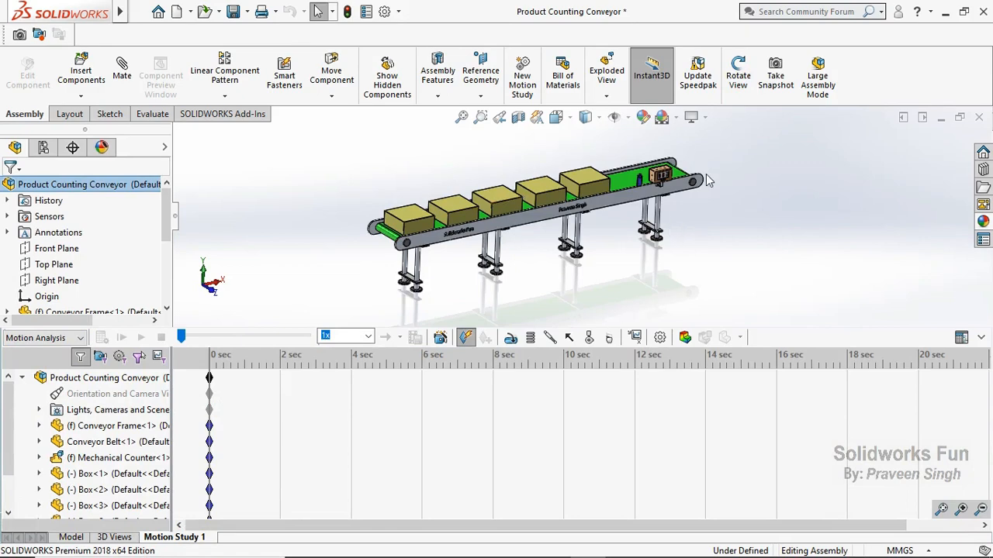
- Add a constant-speed linear motor on the leading face of the box nearest the counter, directed along the belt
scroll(707, 181, down, 5)
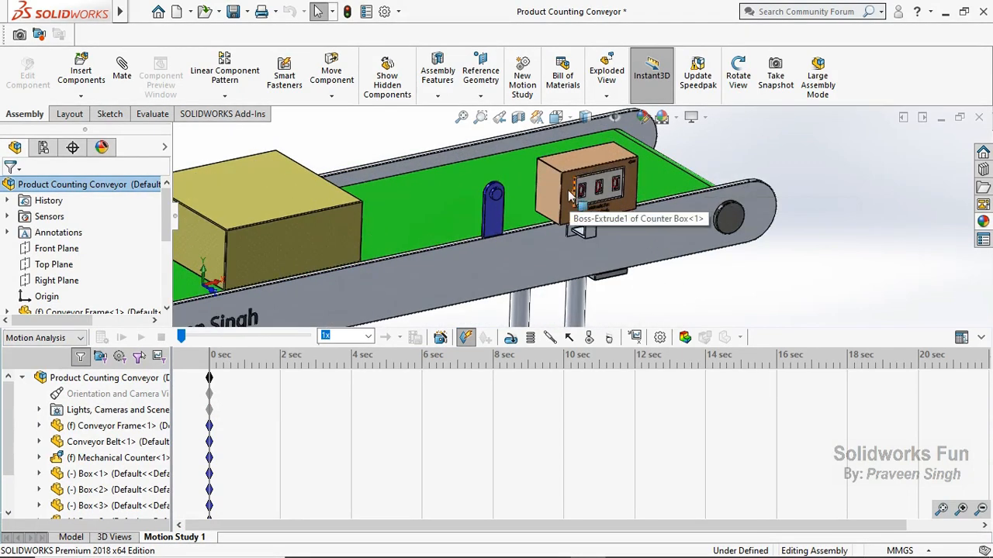
scroll(570, 198, up, 6)
scroll(521, 227, down, 1)
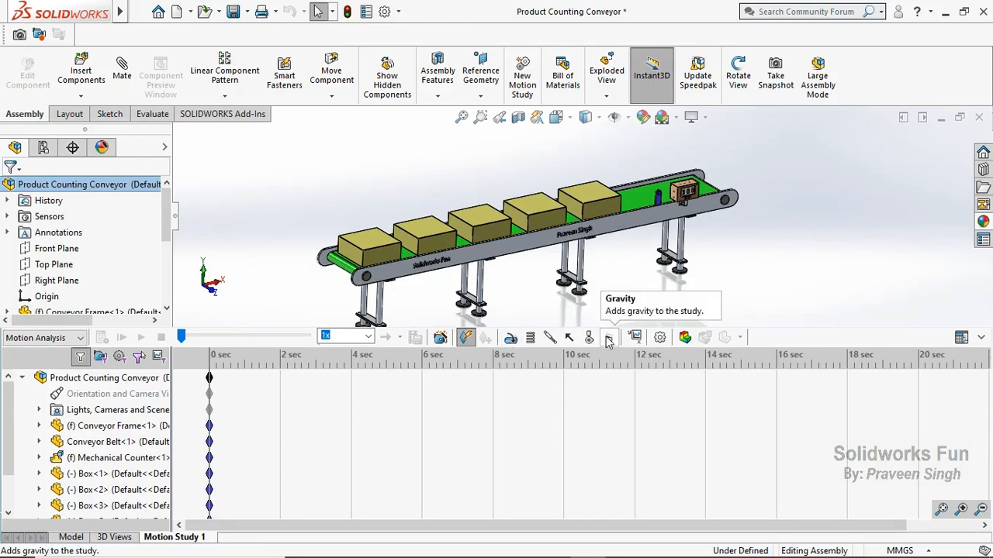
click(737, 75)
drag(735, 171, 696, 252)
scroll(545, 160, up, 1)
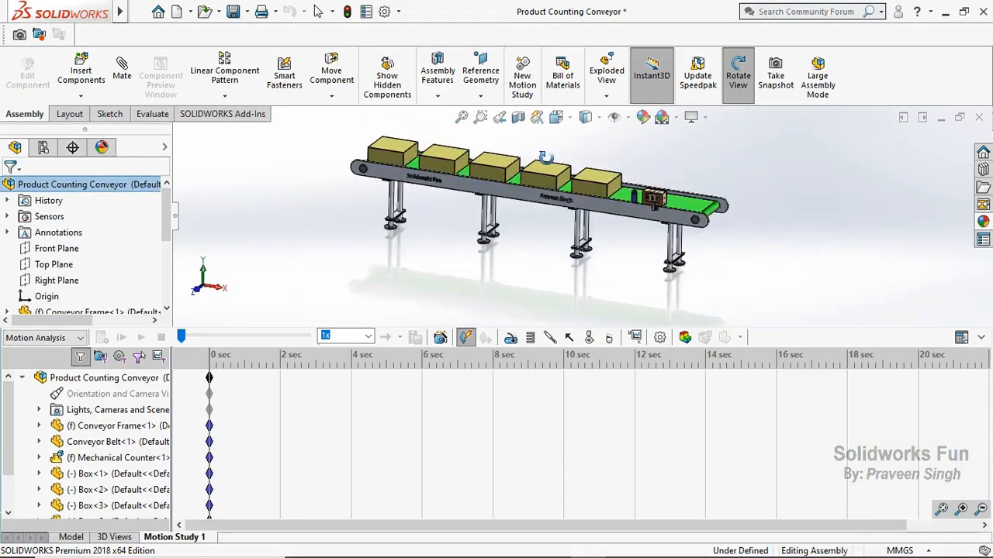
scroll(566, 159, down, 2)
click(735, 84)
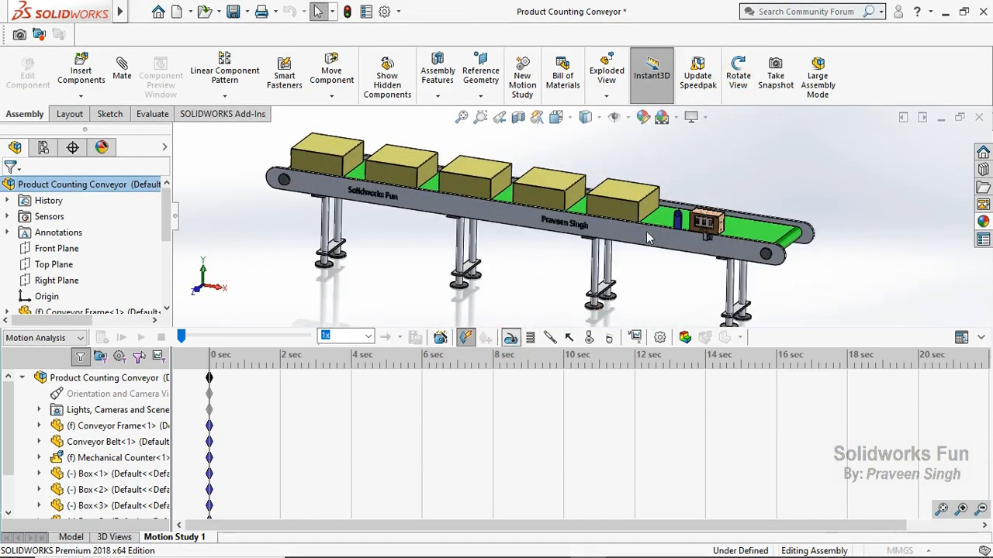
scroll(904, 280, up, 3)
scroll(885, 276, down, 3)
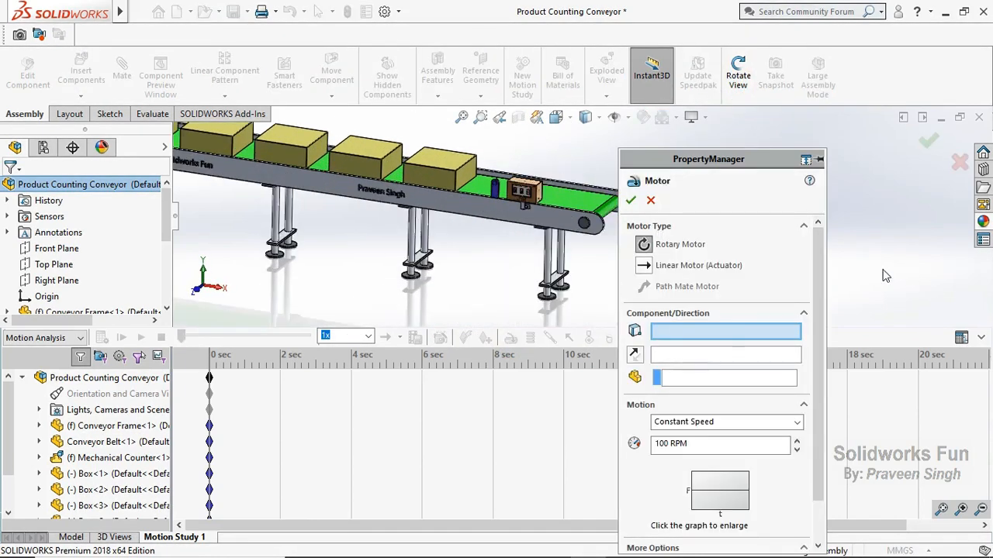
click(644, 265)
click(466, 177)
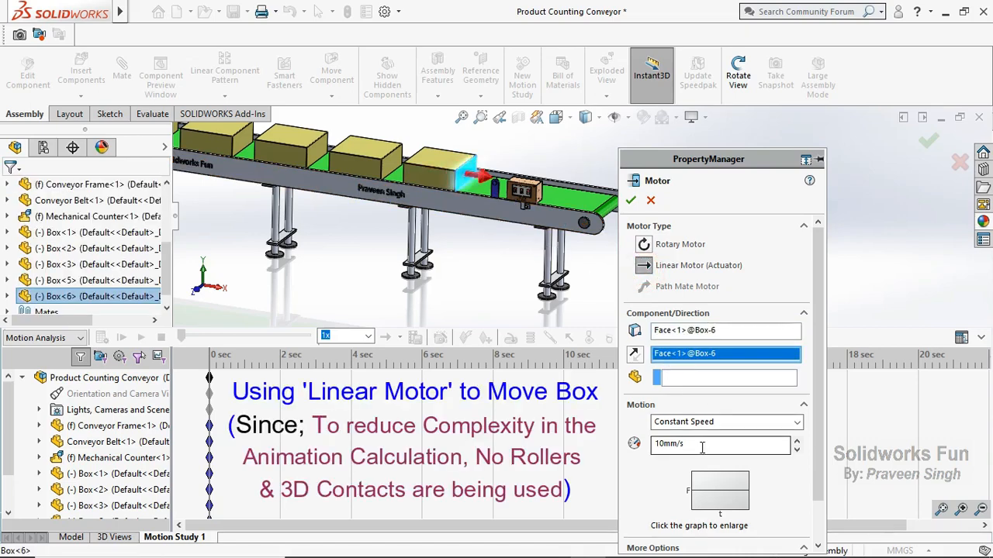
drag(702, 447, 616, 454)
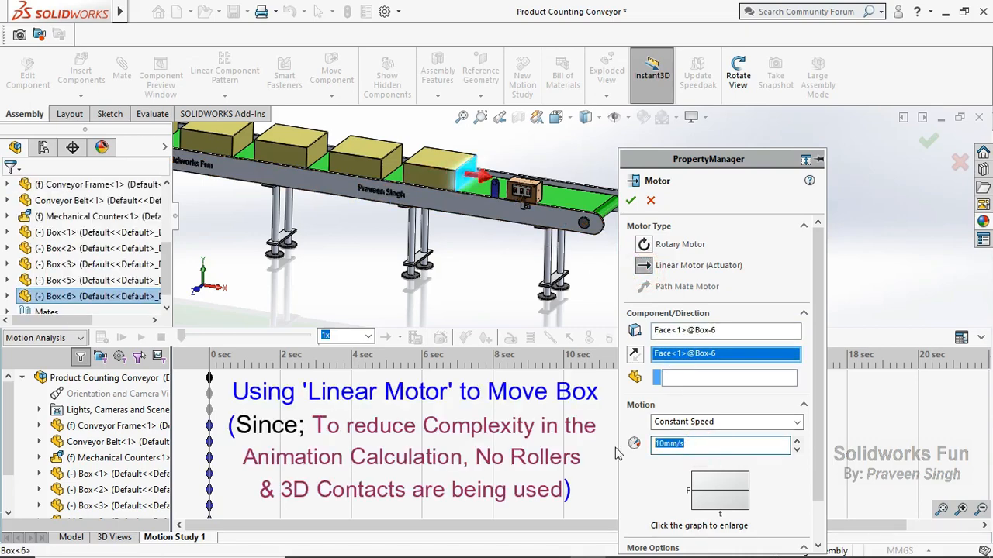
click(631, 200)
- Add a linear motor with a constant speed of 60 mm/s on the leading face of the second box from the counter
click(511, 337)
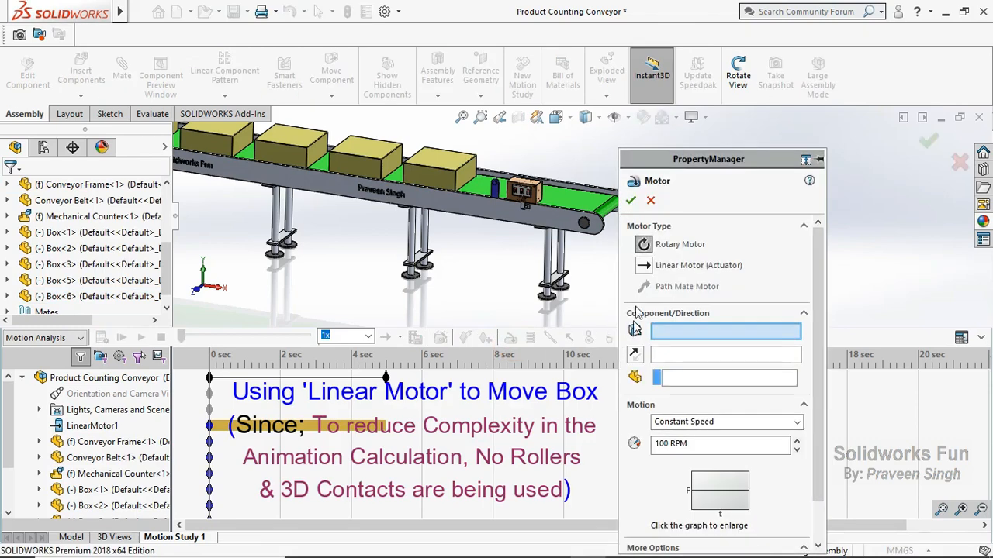
click(644, 266)
click(393, 171)
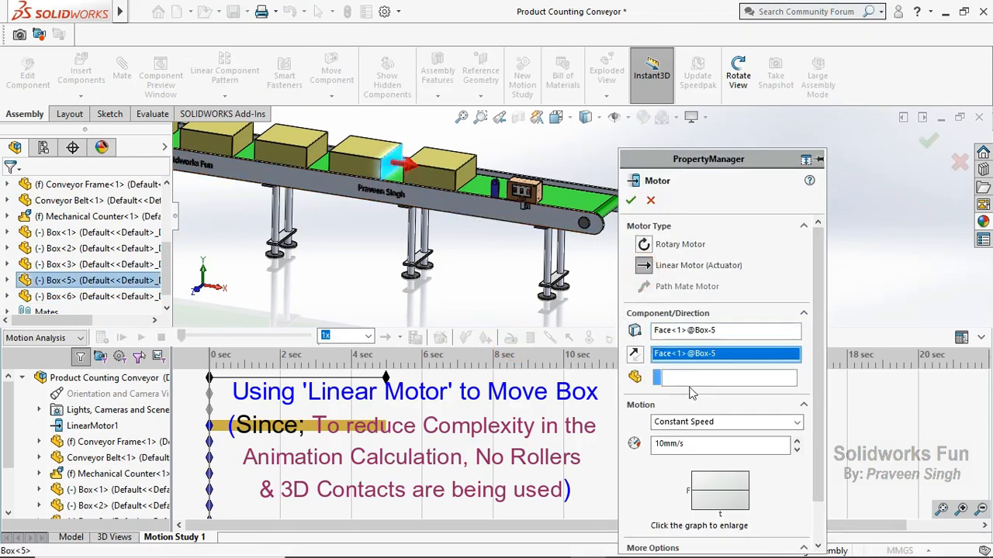
drag(701, 443, 645, 449)
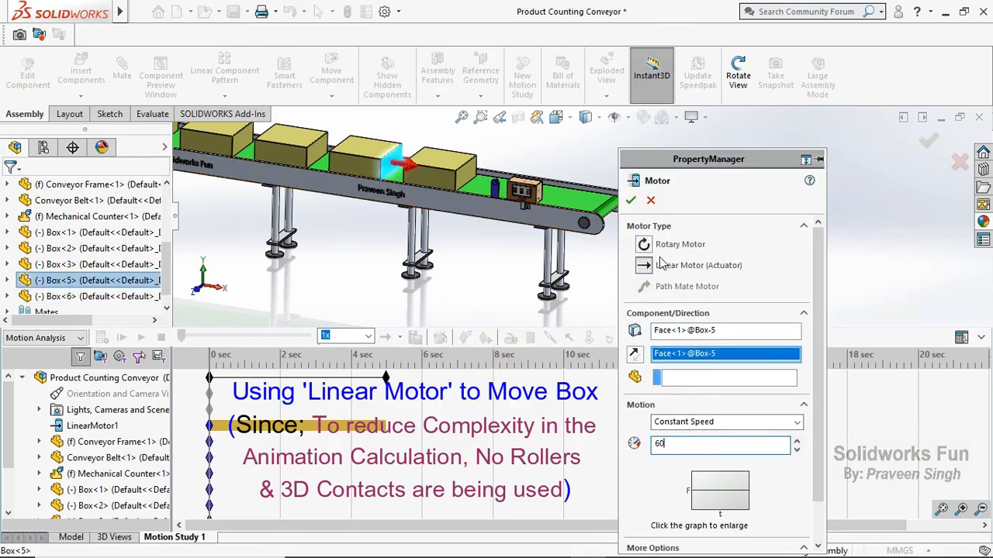
click(630, 200)
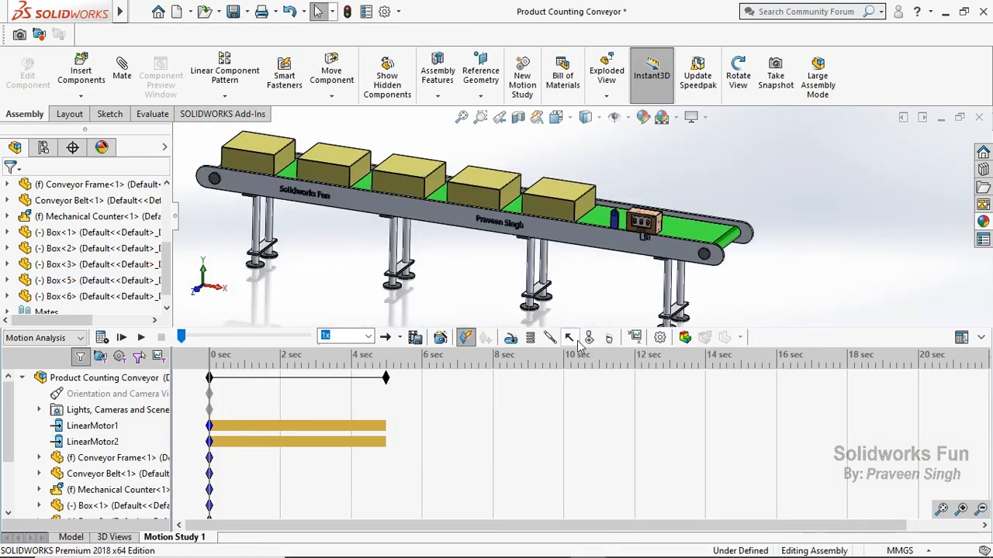
- Add a constant-speed linear motor on the leading face of the middle box
click(511, 339)
click(644, 265)
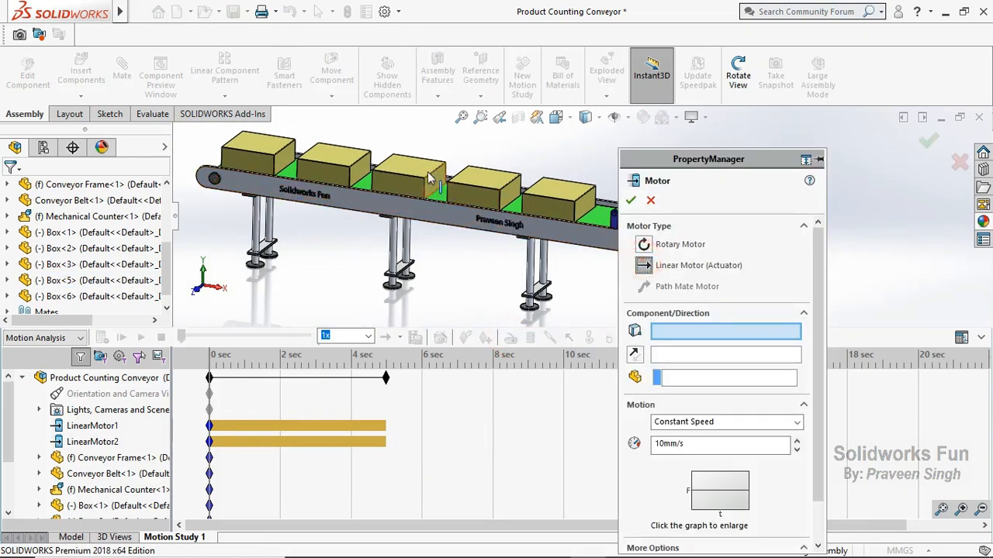
click(437, 186)
drag(688, 445, 642, 446)
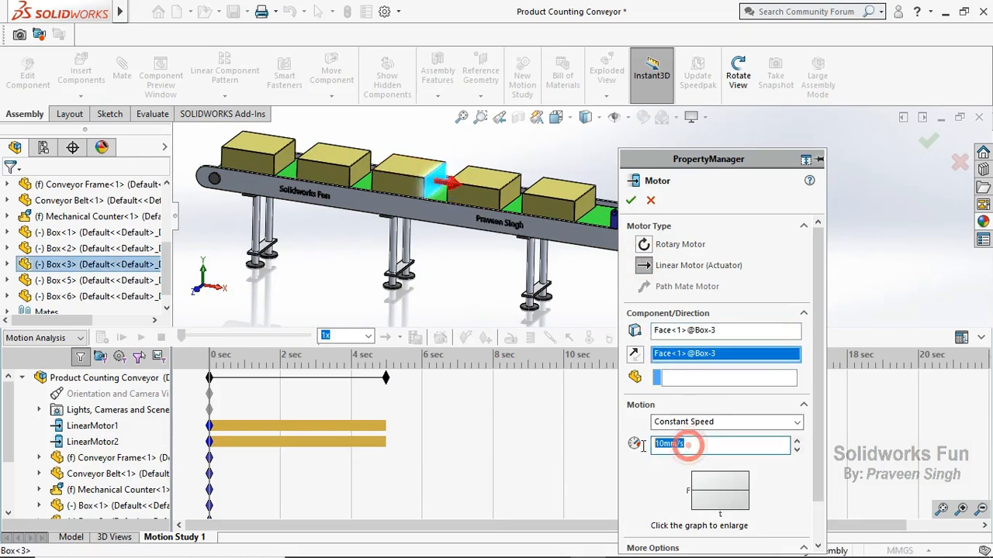
click(631, 200)
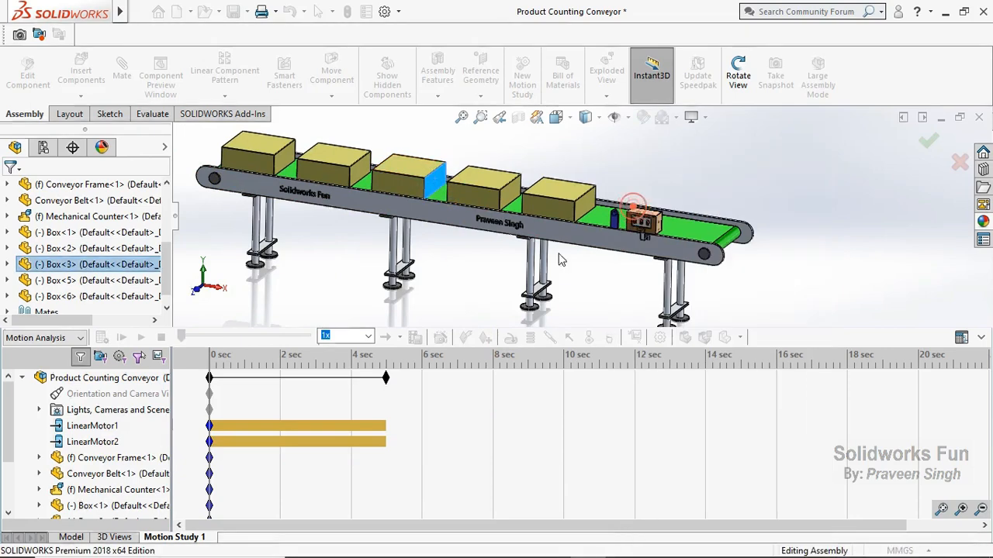
- Add a linear motor with a constant speed of 60 mm/s on the leading face of the fourth box from the counter
click(511, 337)
click(643, 266)
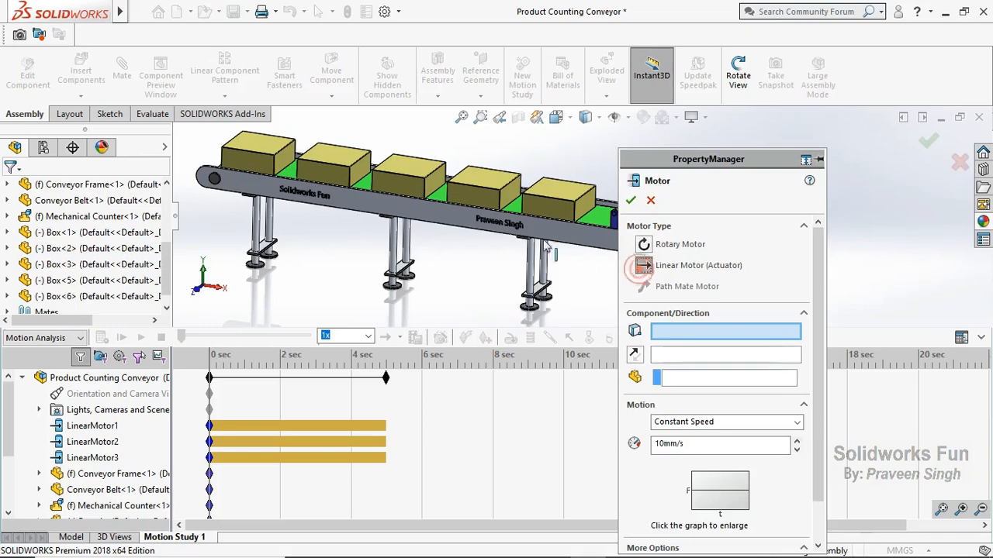
click(361, 172)
click(705, 454)
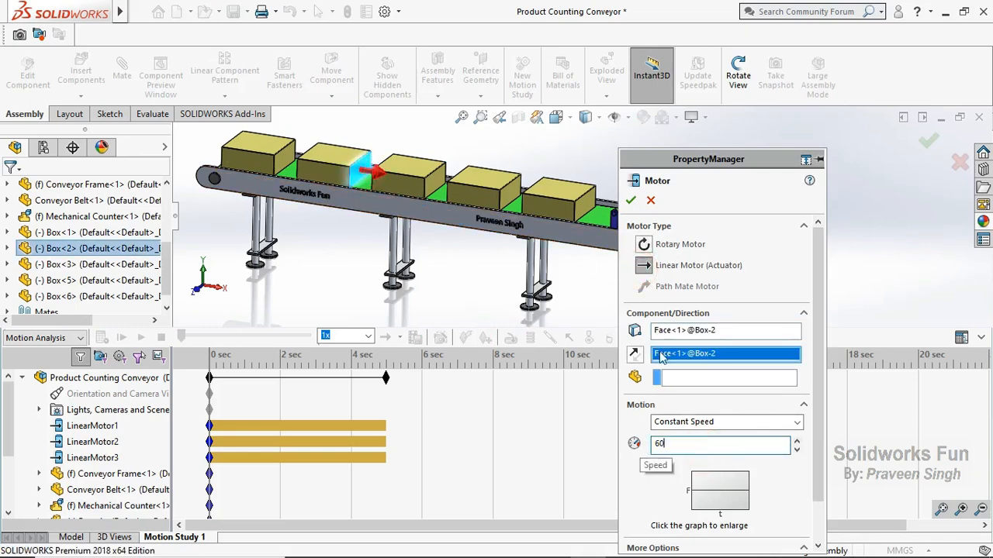
click(631, 200)
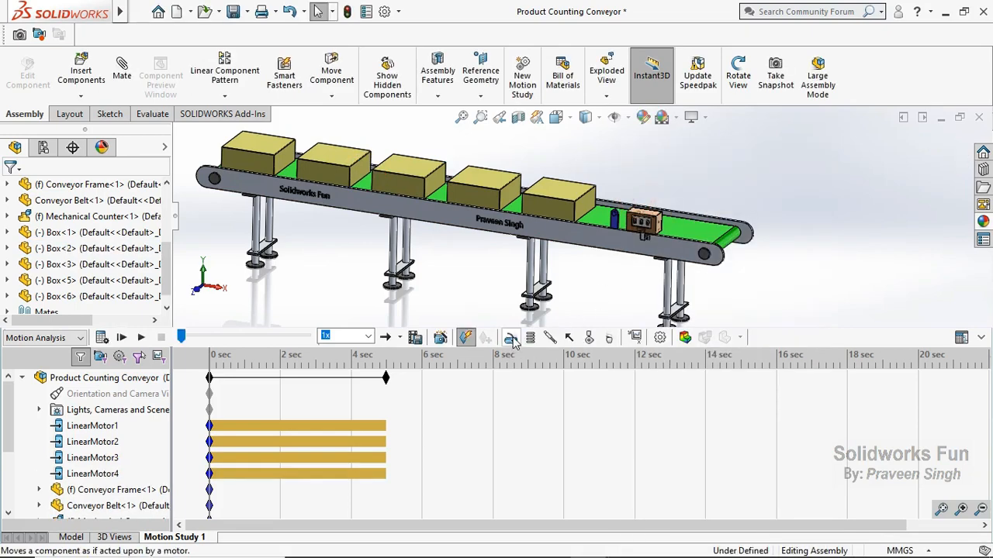
- Add a constant-speed linear motor on the leading face of the box farthest from the counter
click(510, 338)
click(645, 266)
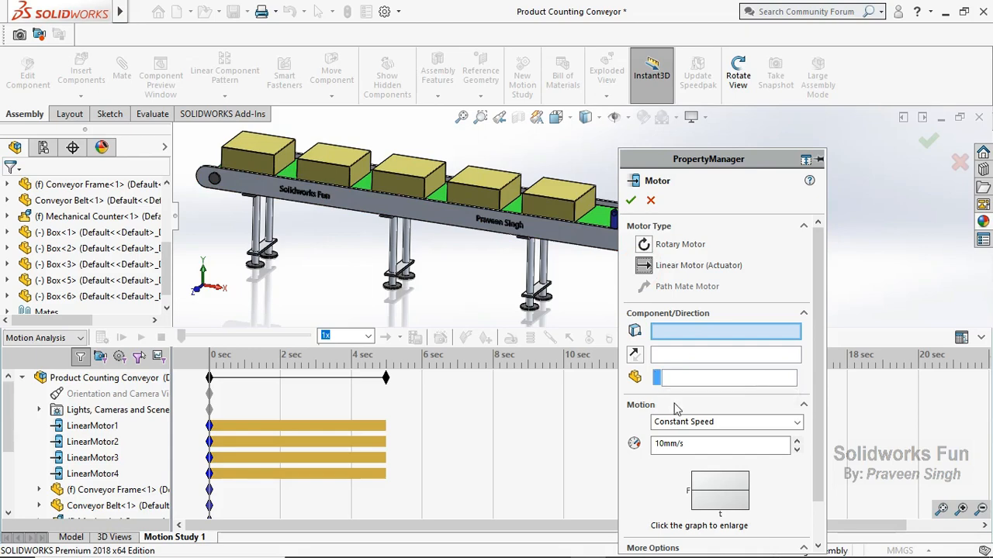
click(287, 167)
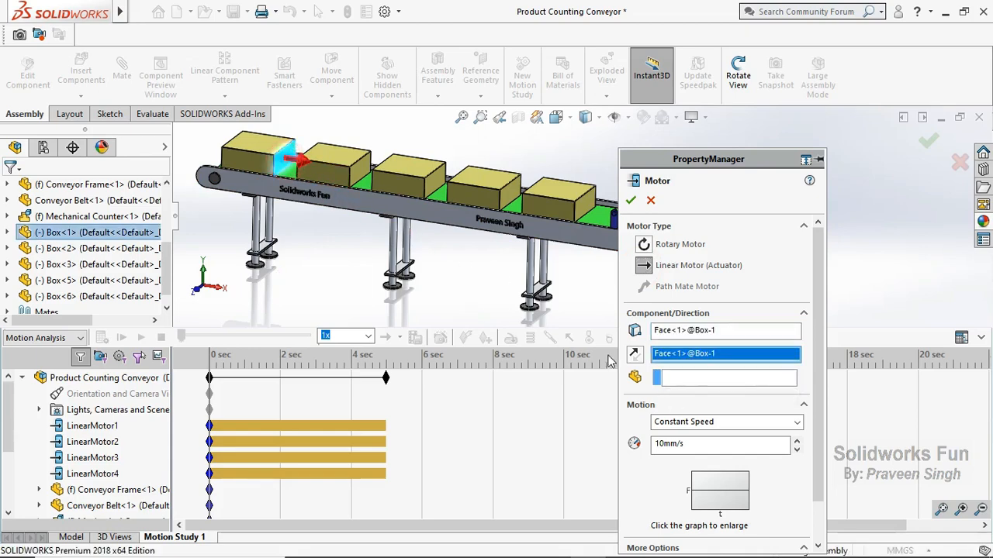
drag(696, 443, 632, 446)
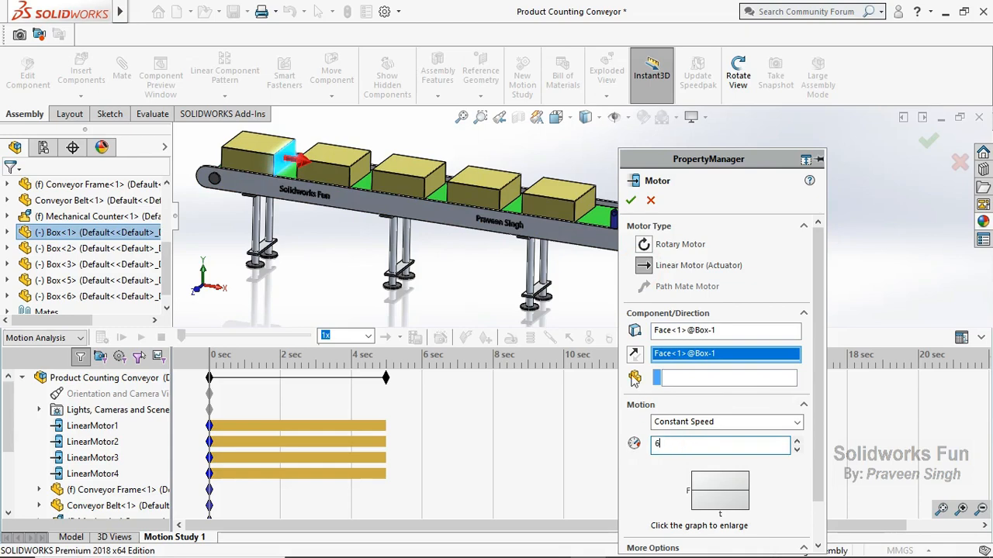
click(628, 202)
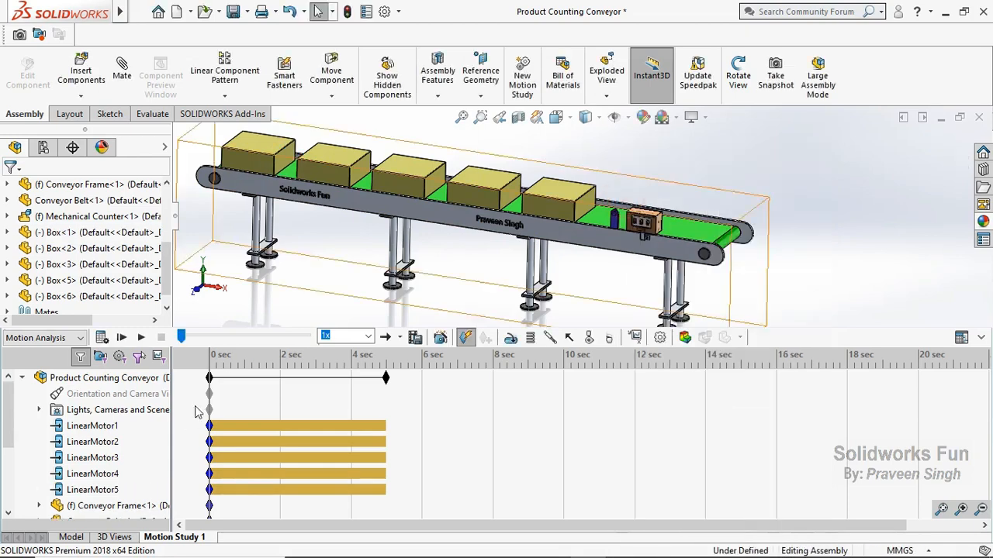
- Review the settings of the linear motor on the box farthest from the counter
drag(101, 493, 100, 492)
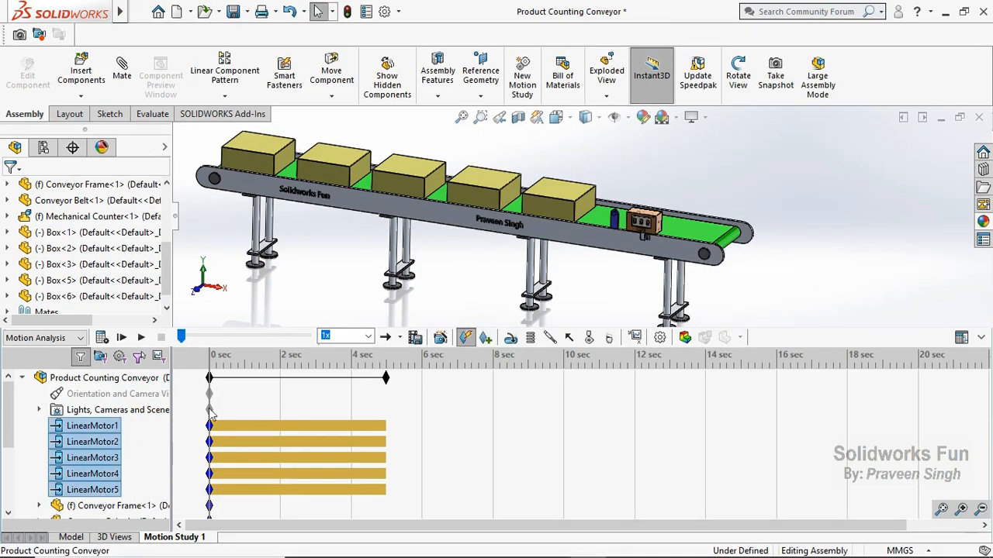
click(366, 277)
right_click(116, 491)
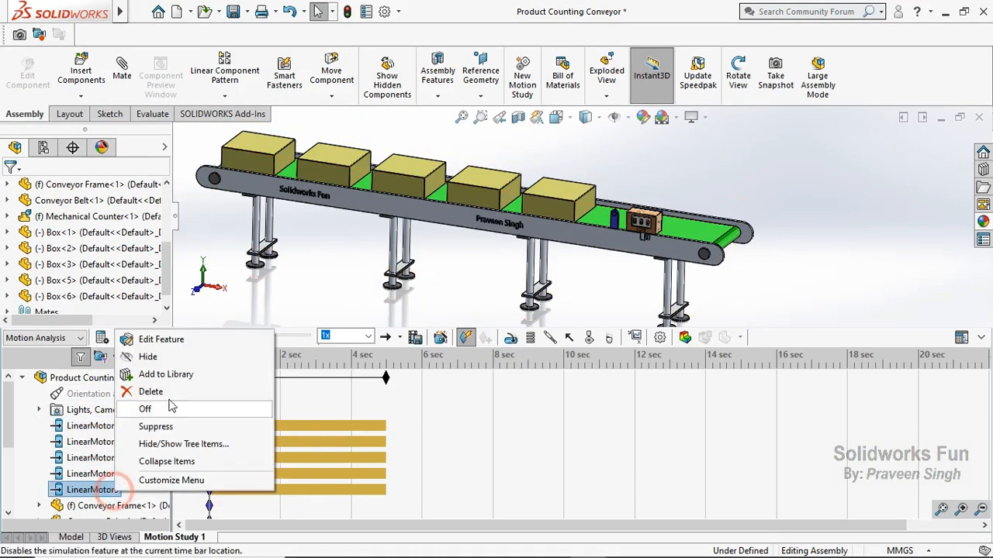
click(199, 336)
click(650, 200)
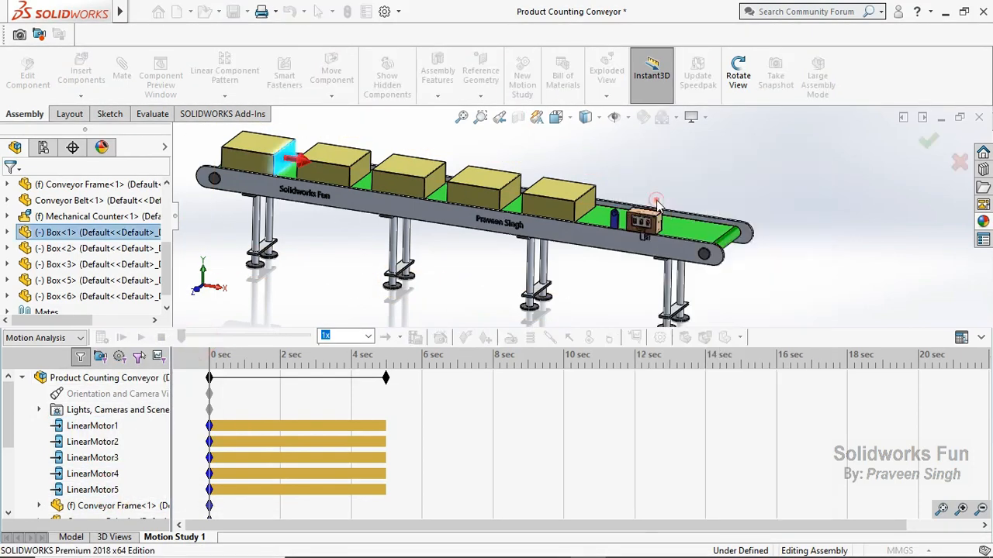
- Hide the mechanical counter's outer box to expose the digit wheels
scroll(621, 219, down, 5)
scroll(618, 217, down, 5)
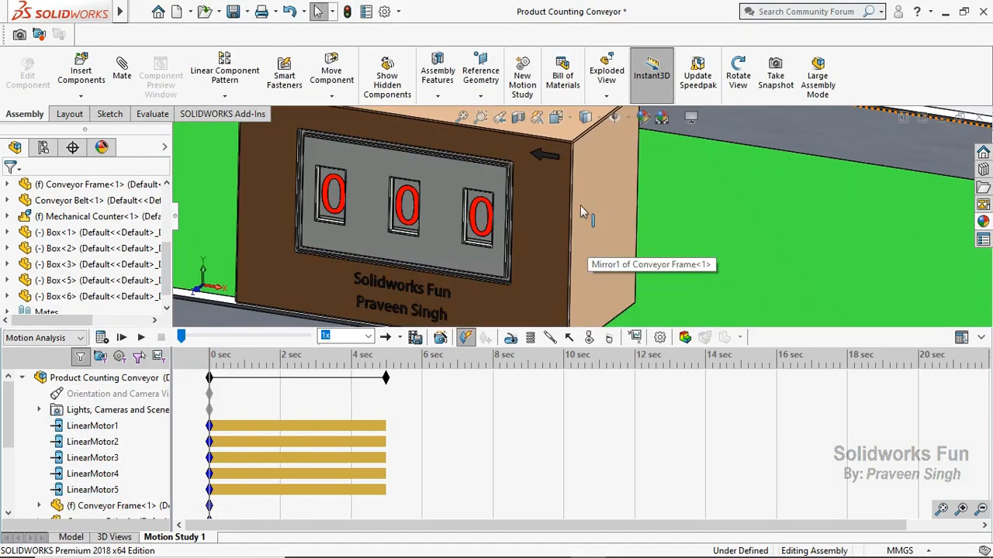
click(572, 202)
click(711, 118)
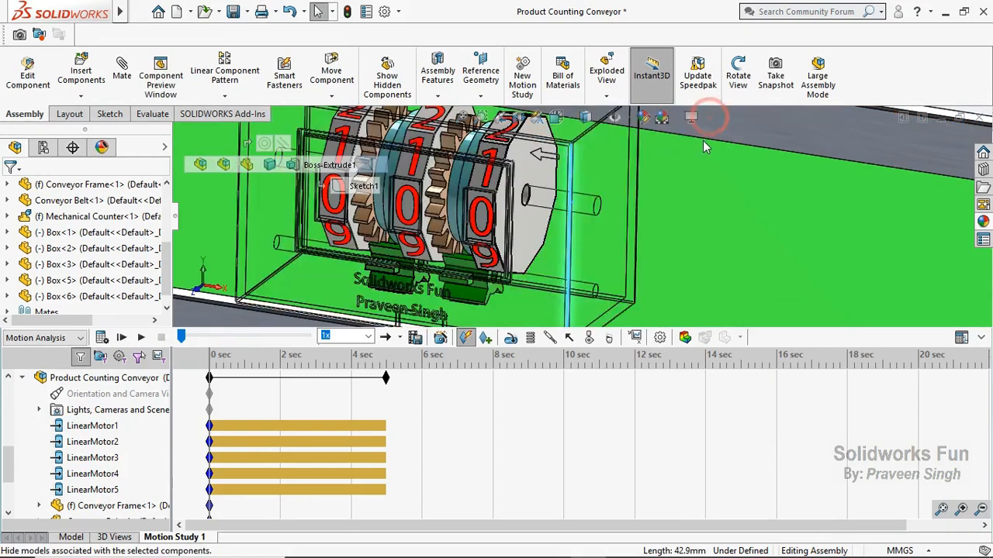
scroll(719, 200, up, 2)
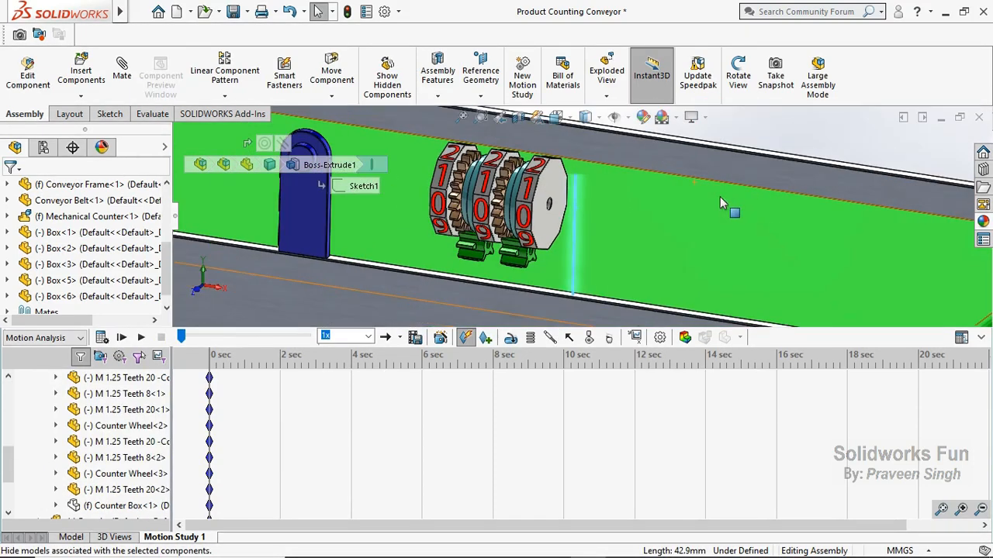
click(775, 121)
- Add a rotary motor on the unit digit wheel's bore, using Servo Motor motion of the Displacement type
click(509, 338)
scroll(569, 209, down, 3)
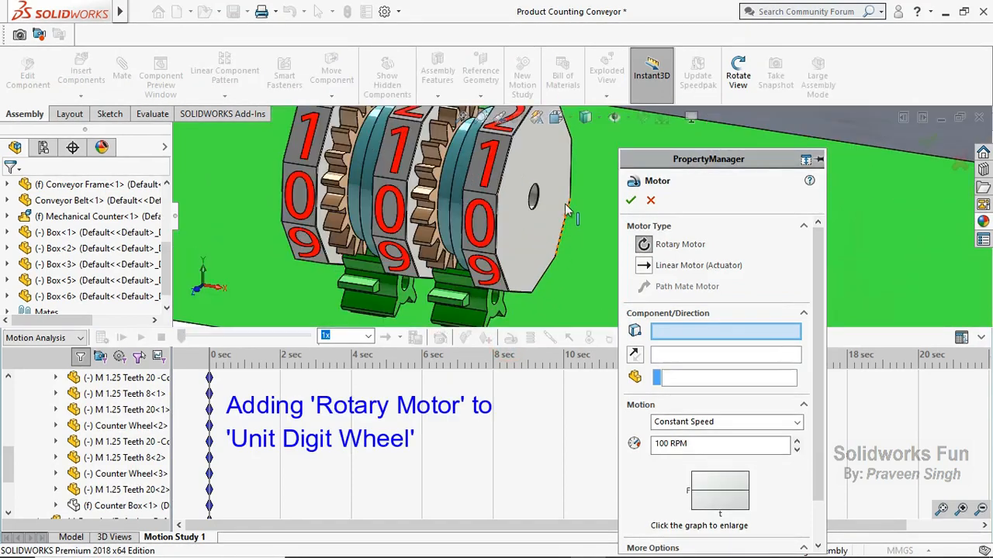
click(533, 200)
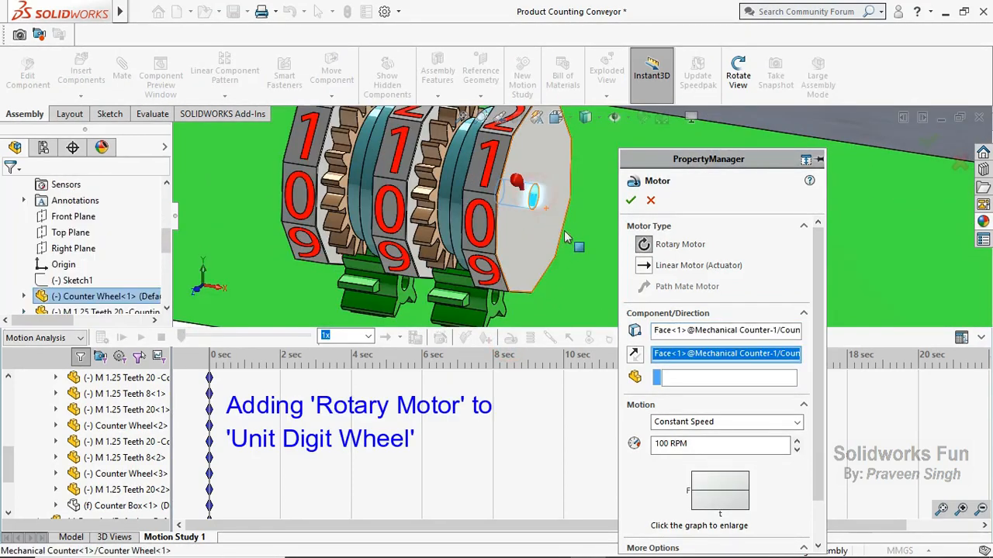
click(699, 422)
click(683, 507)
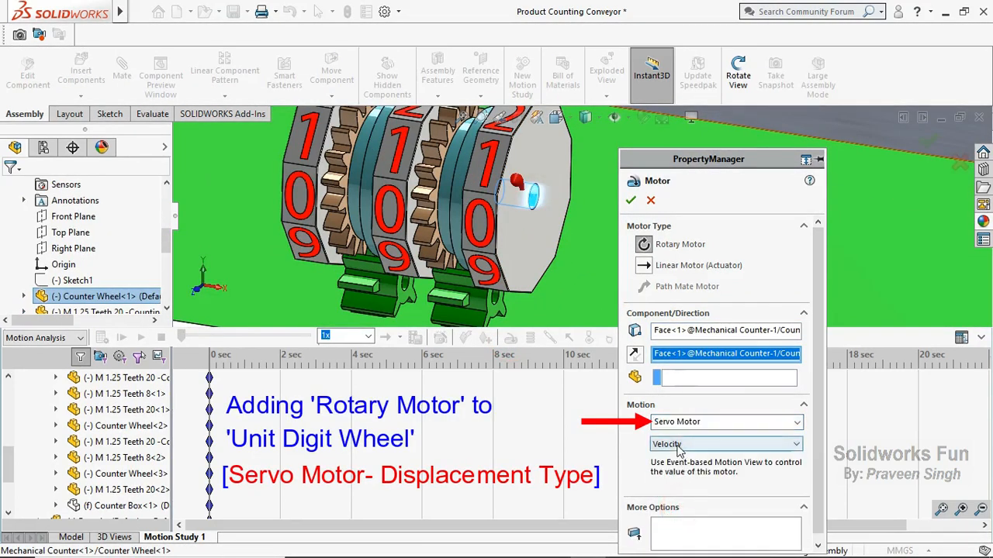
click(676, 445)
click(677, 459)
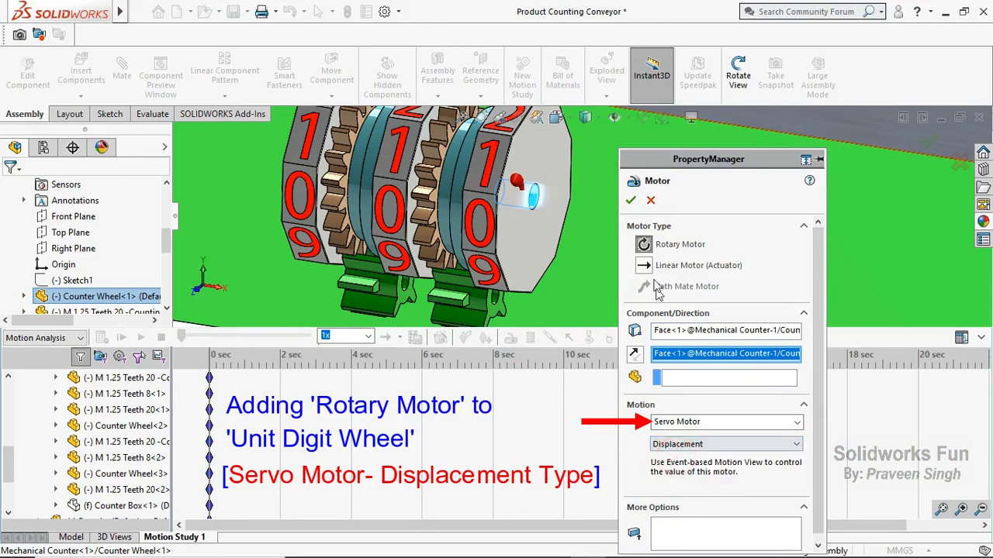
click(632, 201)
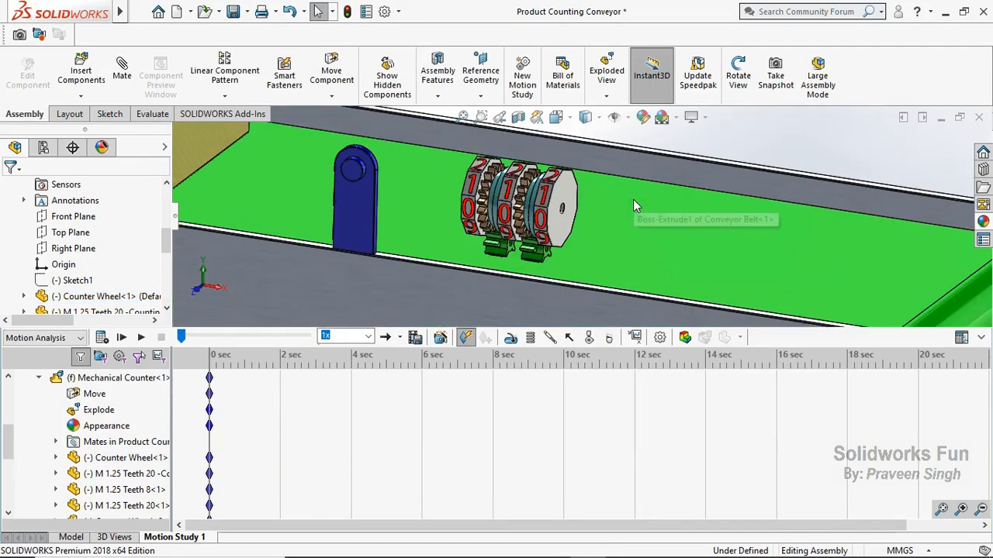
- Show the mechanical counter's outer box again
scroll(101, 270, down, 3)
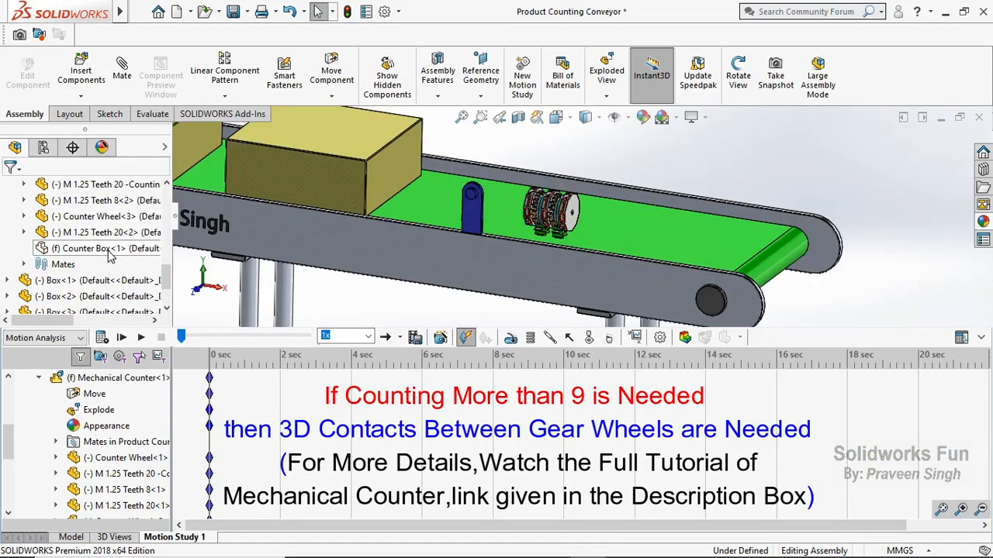
click(108, 256)
click(196, 207)
click(314, 294)
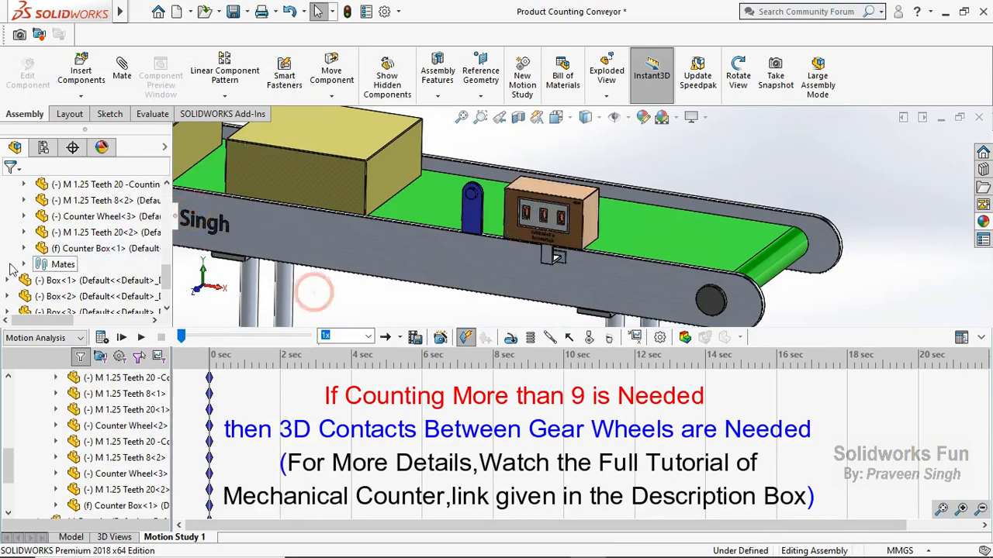
- Collapse the Mechanical Counter in the feature and motion study trees, and hide the feature tree to widen the model view
scroll(11, 269, up, 5)
click(7, 232)
scroll(12, 232, up, 1)
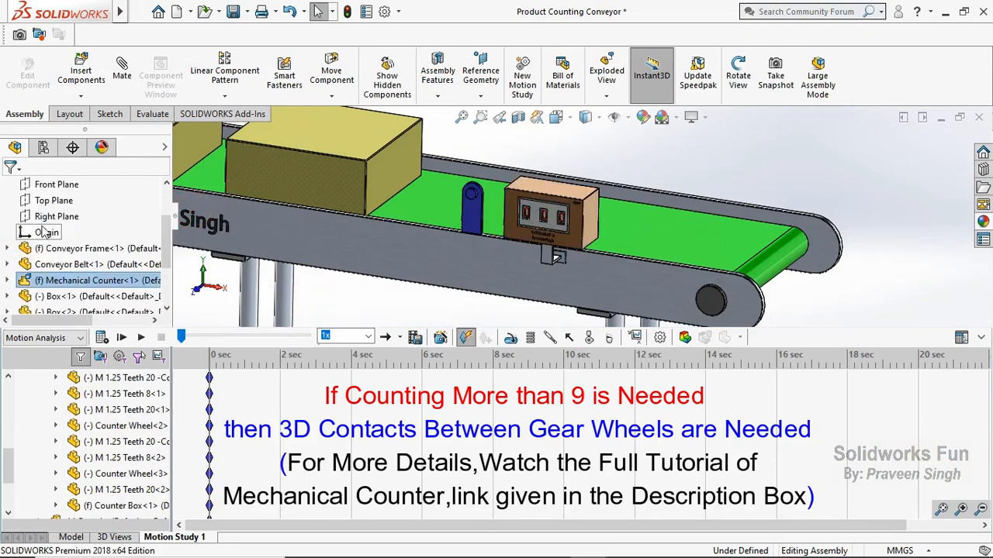
click(54, 216)
click(838, 165)
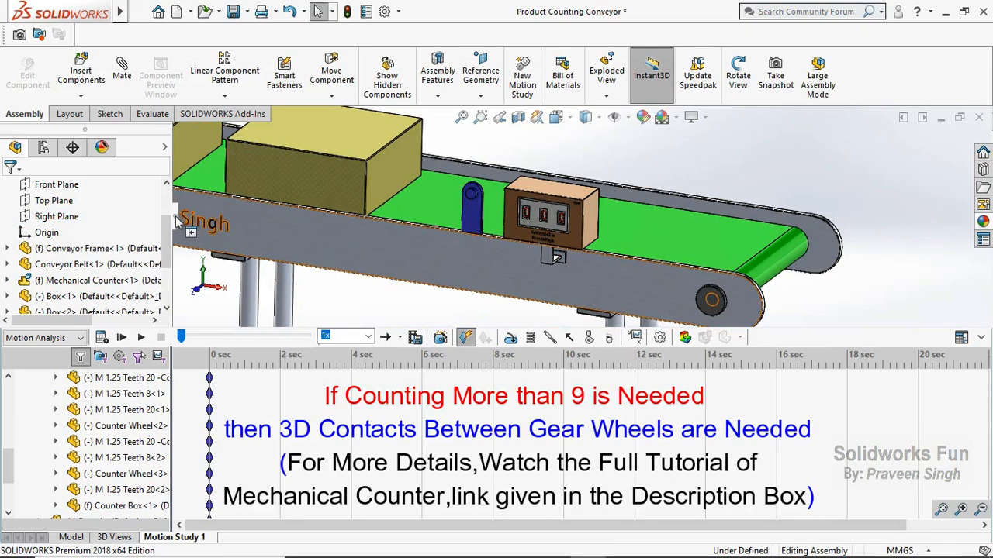
click(177, 222)
scroll(9, 442, up, 5)
click(38, 426)
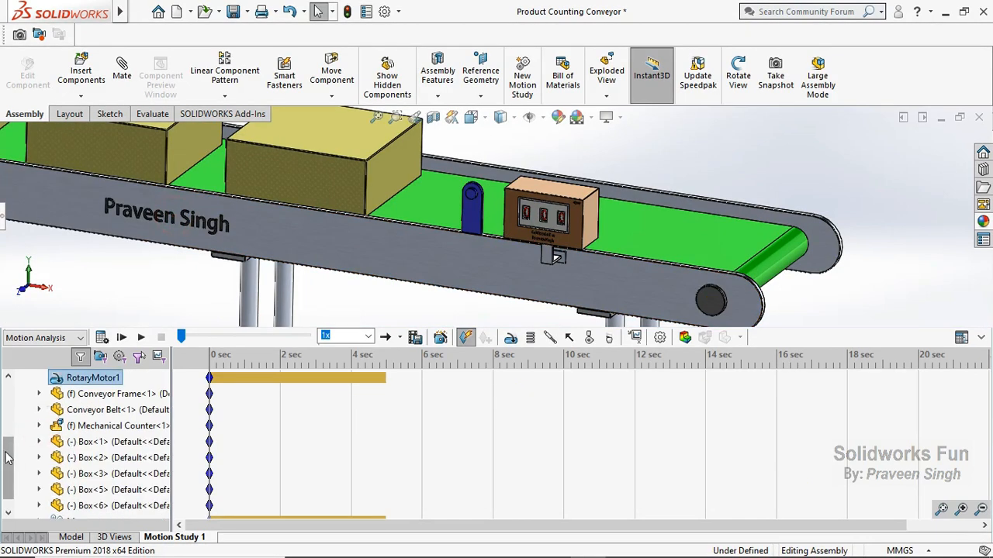
scroll(6, 450, up, 3)
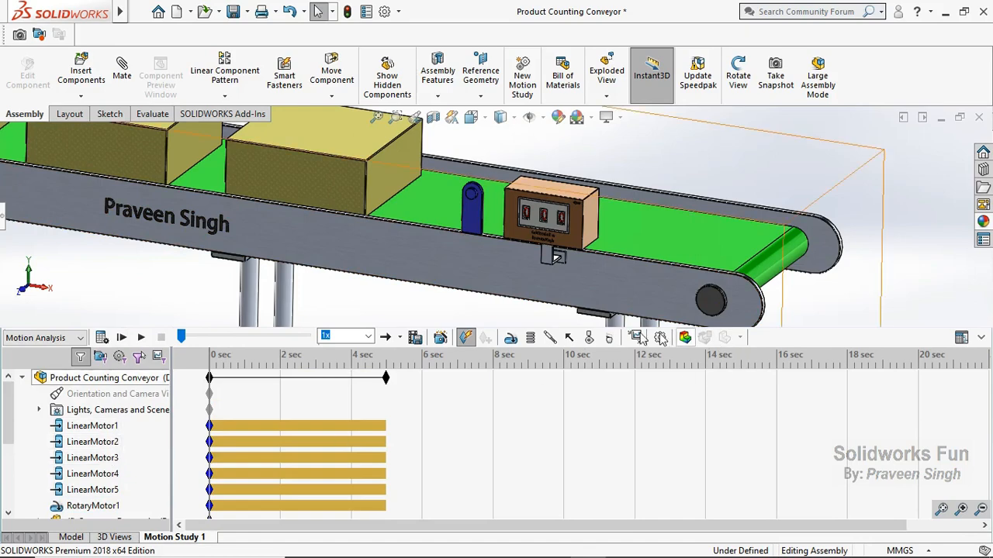
scroll(918, 275, up, 1)
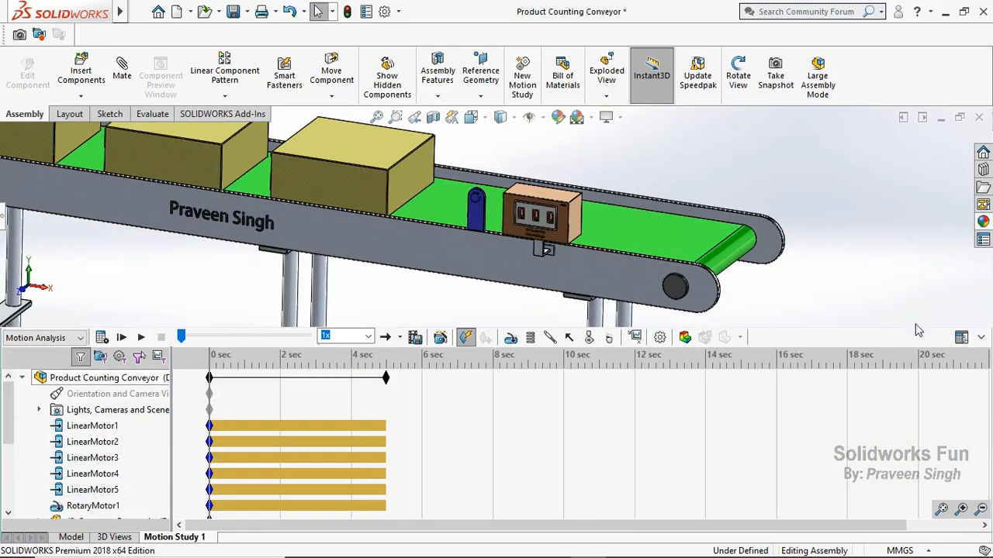
- Switch the motion study to the event-based motion view and frame the whole conveyor
click(962, 340)
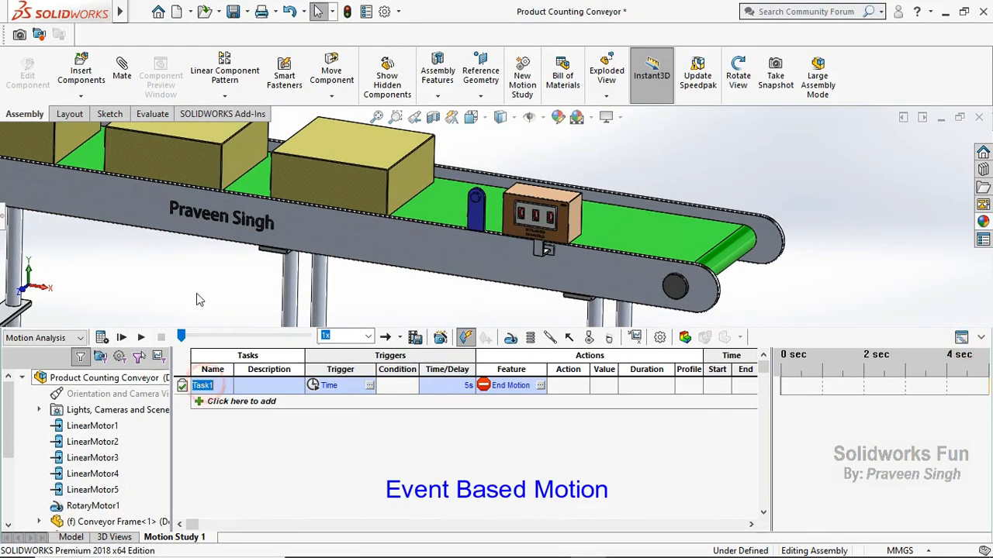
scroll(214, 281, up, 3)
click(737, 77)
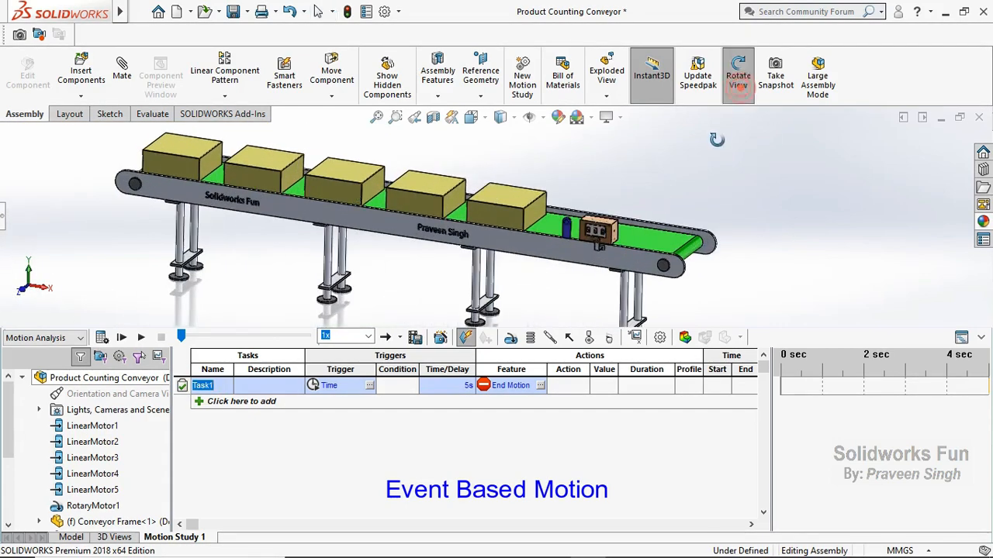
drag(716, 137, 713, 141)
click(730, 88)
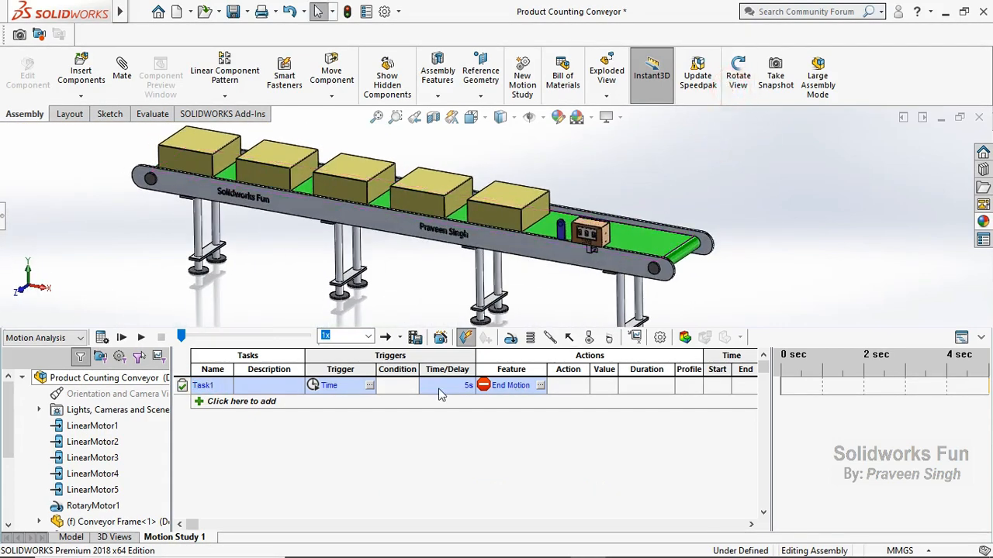
- Set the proximity sensor as the trigger of Task1
click(370, 386)
click(425, 195)
drag(500, 137, 806, 140)
click(810, 205)
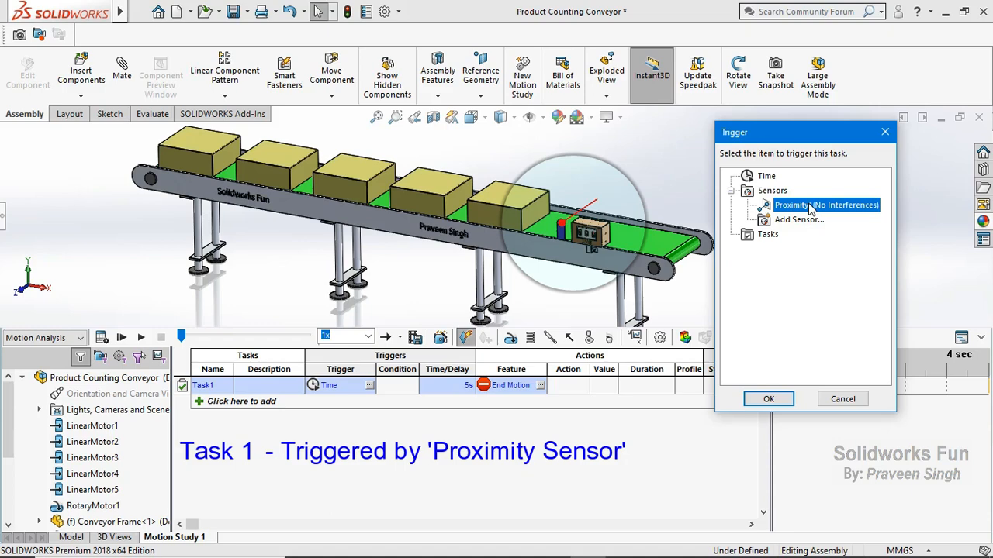
click(768, 400)
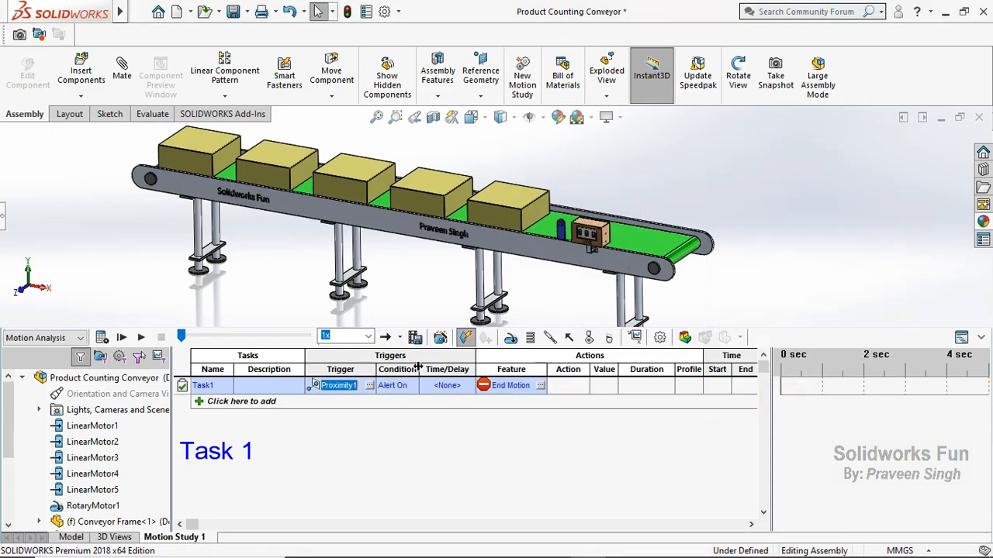
- Assign RotaryMotor1 to Task1 with the action Change and a value of 36 degrees
click(541, 386)
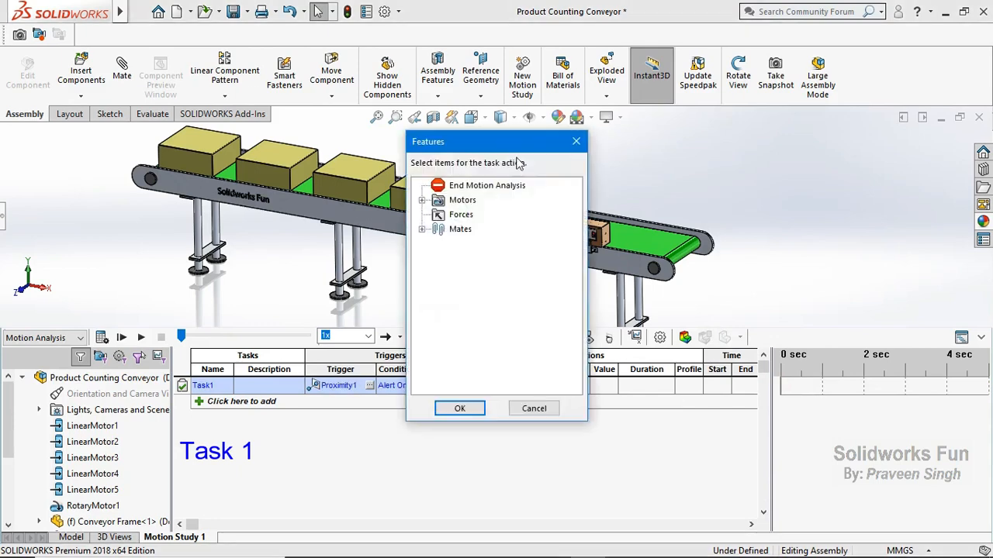
drag(512, 135, 771, 130)
click(684, 190)
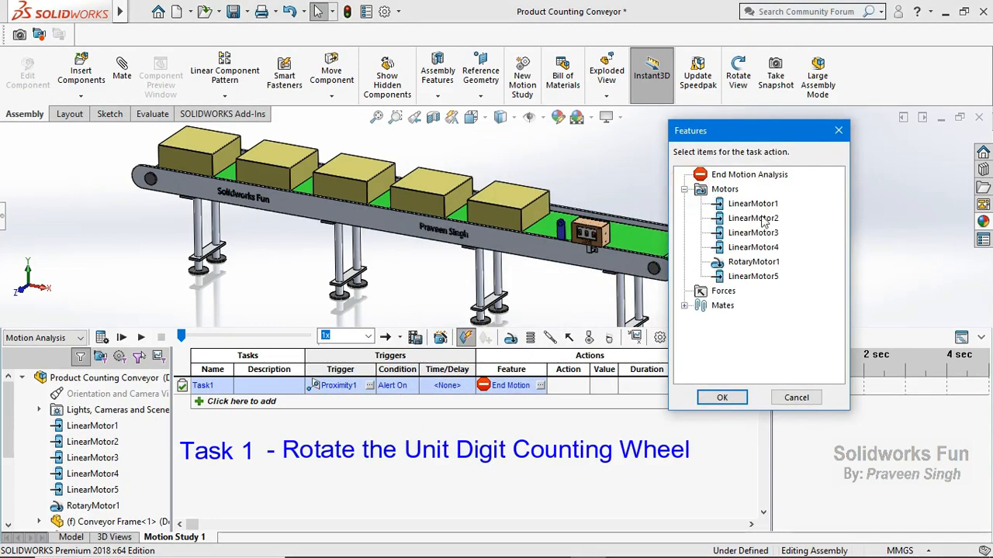
click(710, 394)
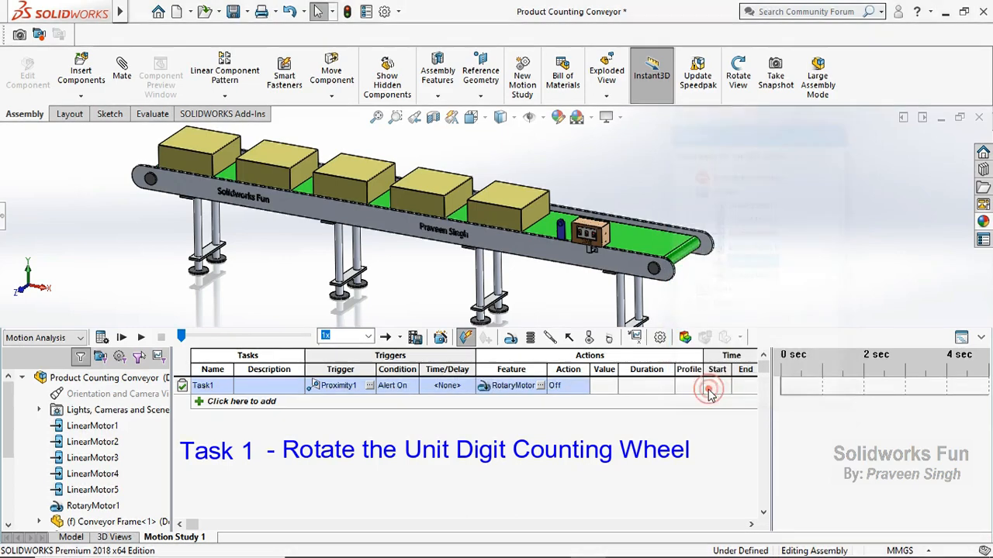
click(583, 385)
click(568, 422)
click(603, 385)
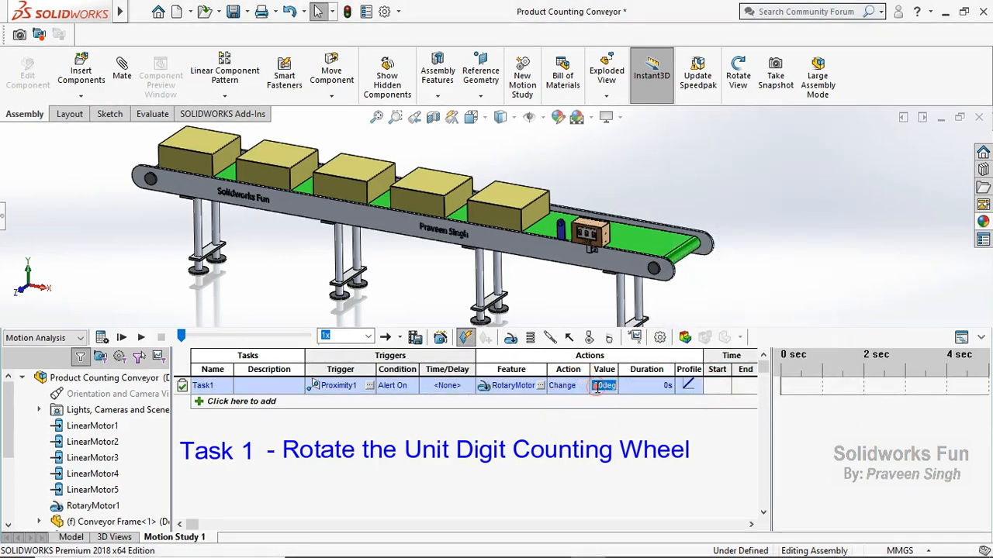
text(36)
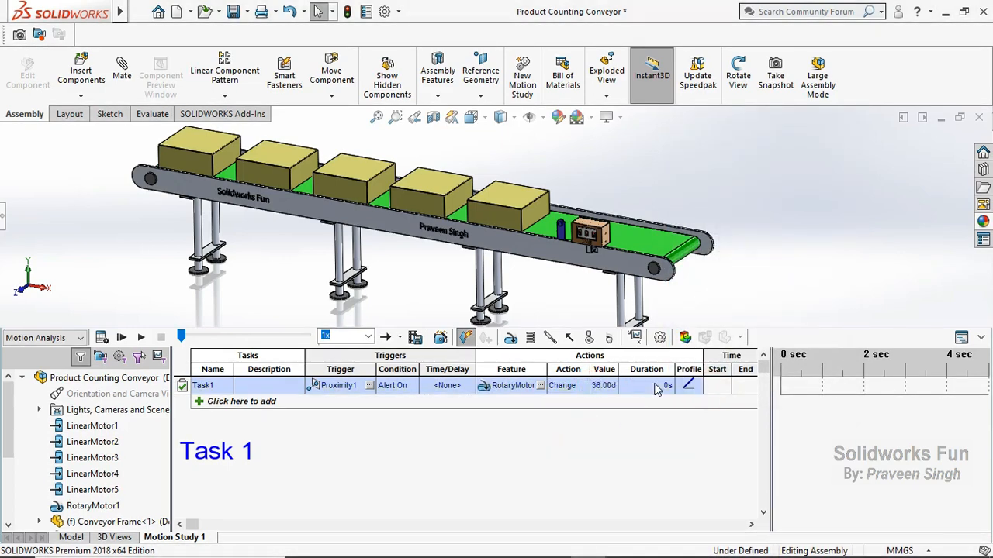
- Set Task1's duration to 0.15 s and its profile to Constant Acceleration
click(656, 386)
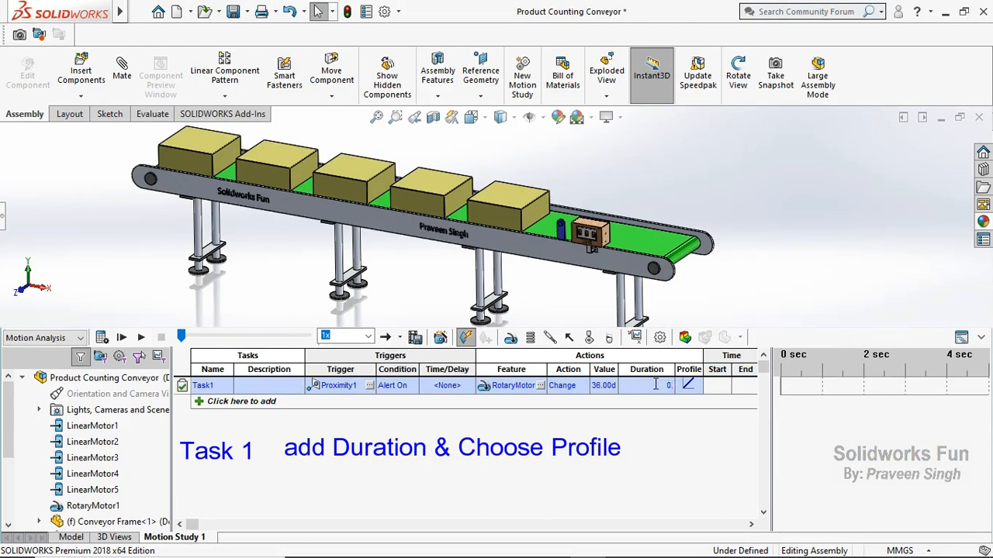
text(0.15)
click(633, 438)
click(698, 386)
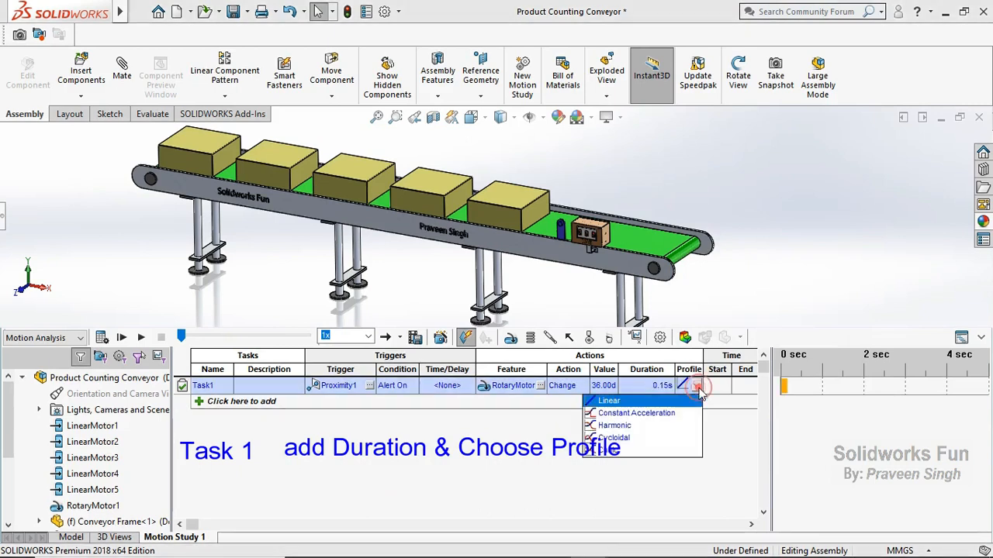
click(669, 414)
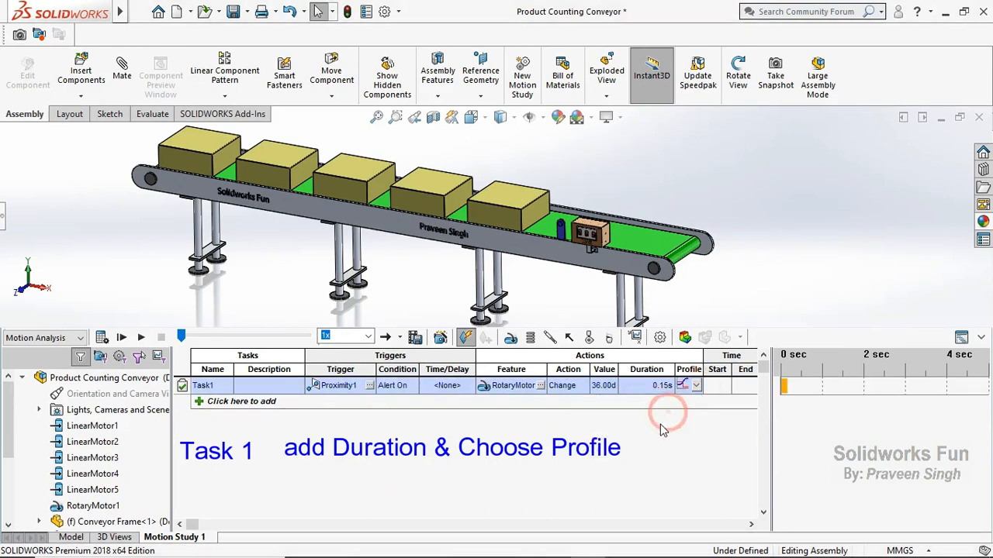
- Add a second task triggered by the end of Task1
click(210, 402)
click(369, 403)
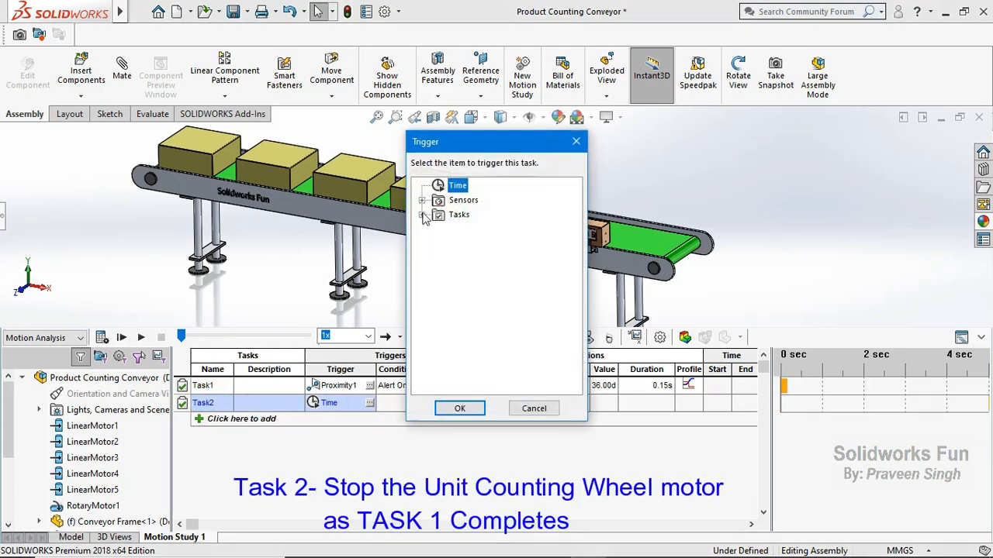
click(422, 215)
click(474, 229)
click(460, 408)
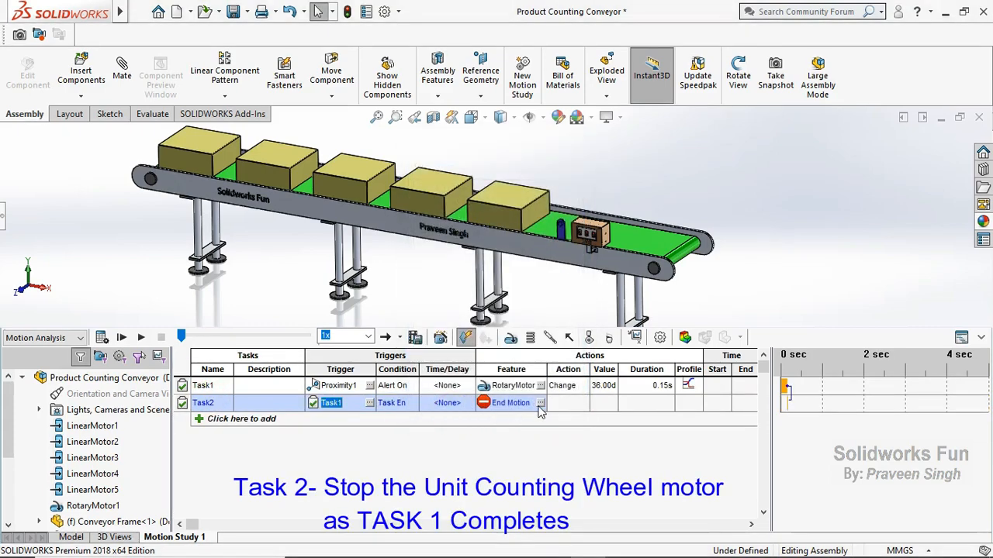
- Make Task2 turn RotaryMotor1 off
click(540, 404)
click(422, 200)
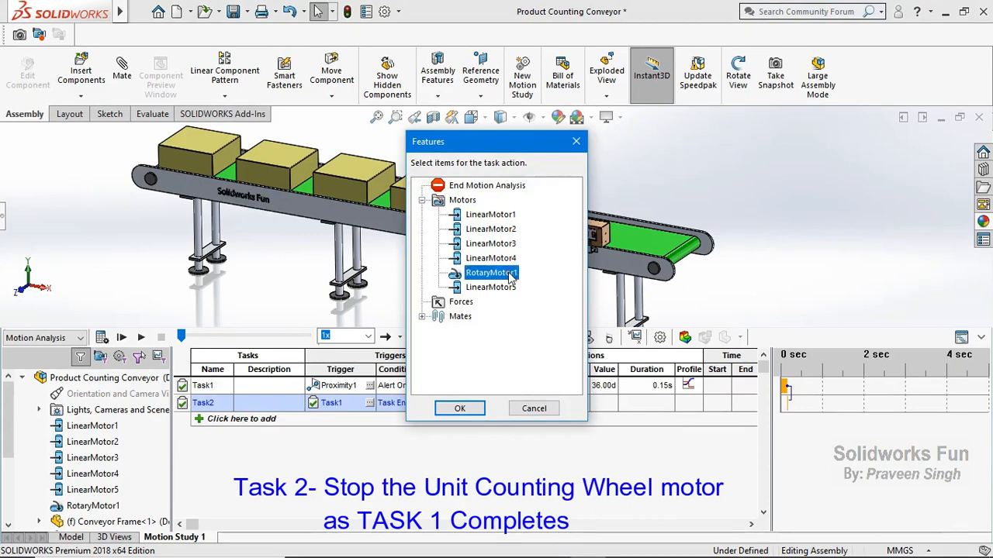
click(459, 409)
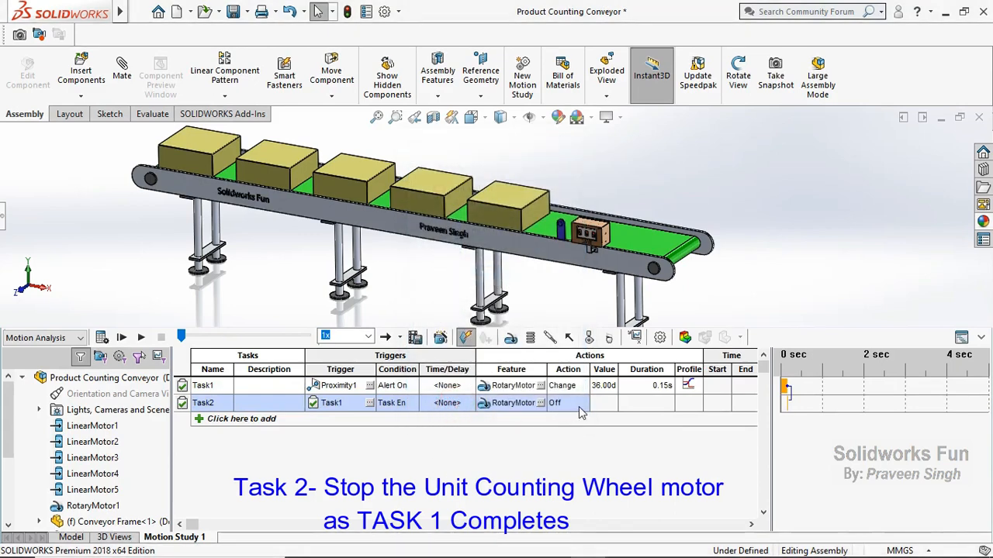
- Switch Task2's RotaryMotor1 action to Change and set its profile to Constant Acceleration, matching Task1
click(580, 406)
click(563, 438)
click(531, 448)
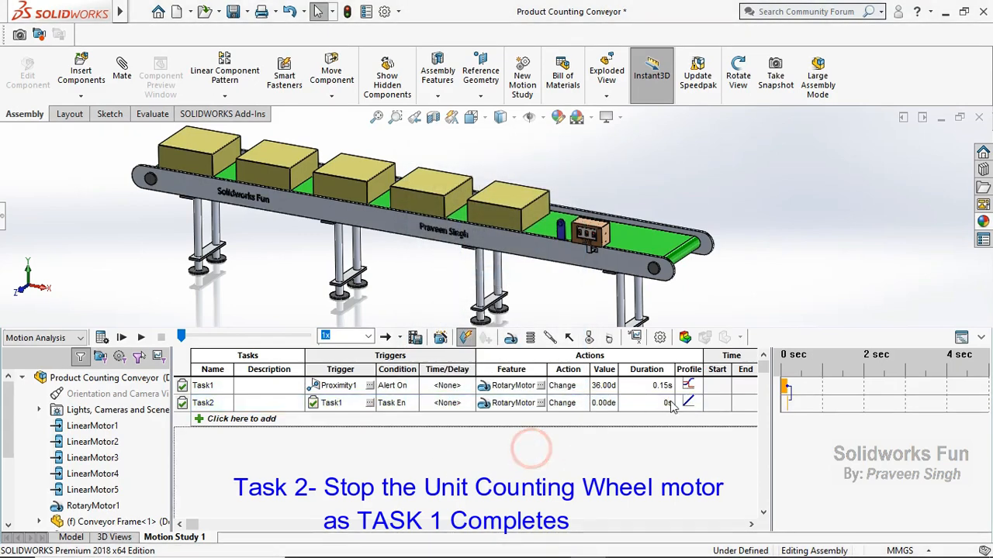
click(688, 403)
click(672, 418)
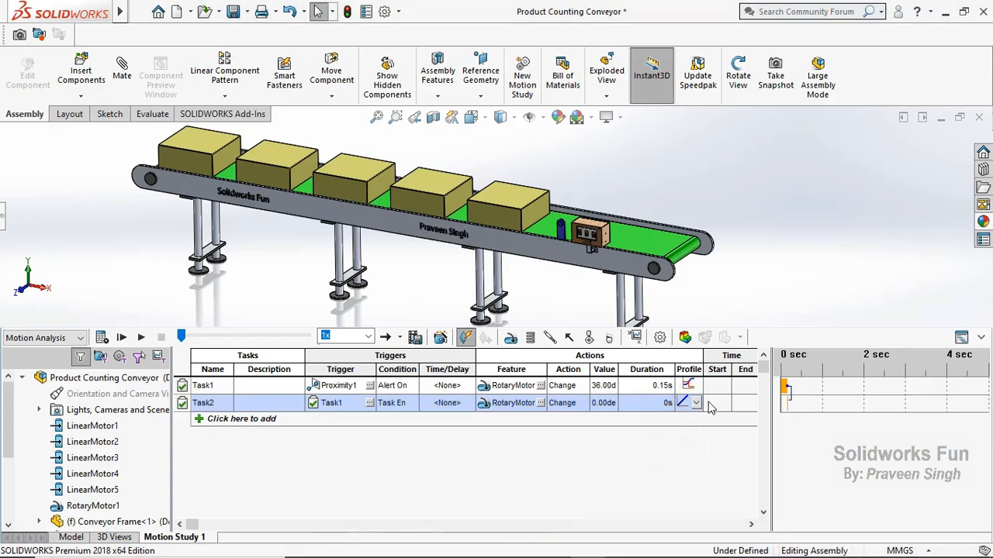
click(697, 403)
click(610, 459)
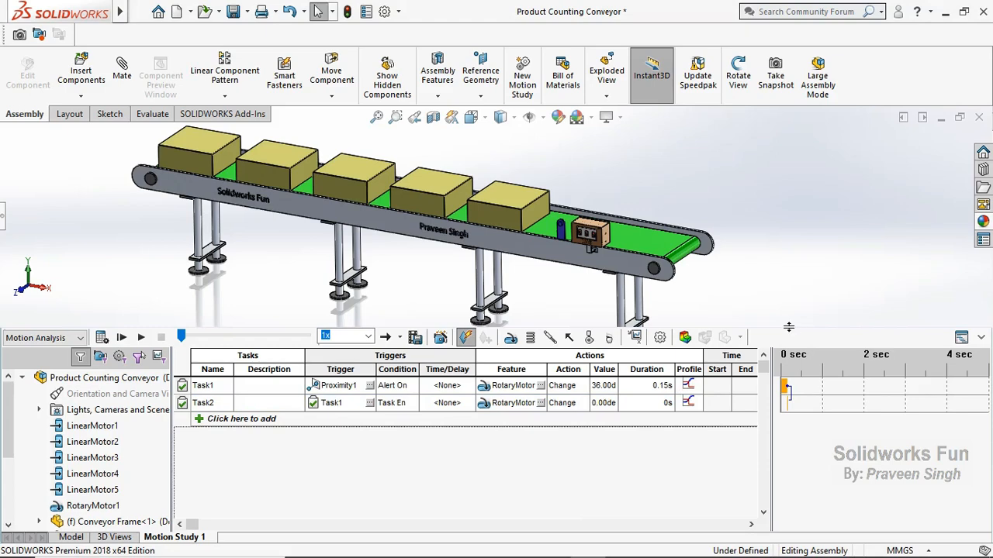
- Extend the motion study's duration to 35 seconds on the timeline and return the time bar to the start
drag(788, 327, 793, 368)
key(f)
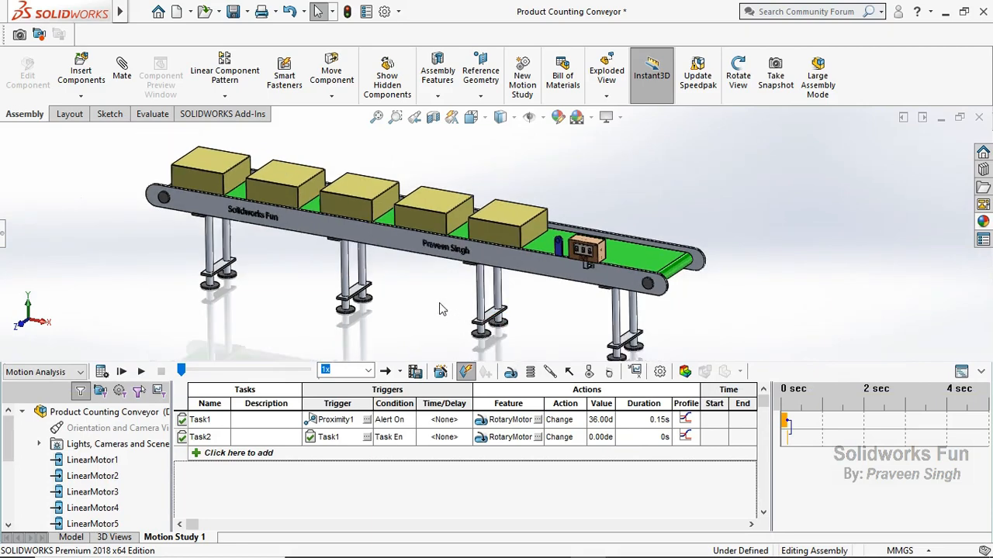
click(962, 373)
drag(388, 414, 752, 432)
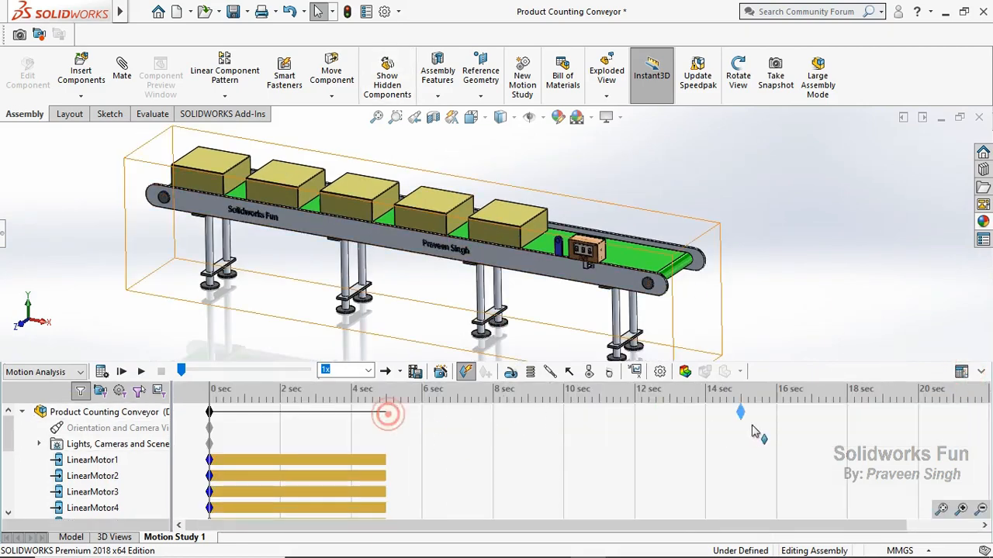
drag(923, 426, 921, 426)
click(980, 508)
click(979, 508)
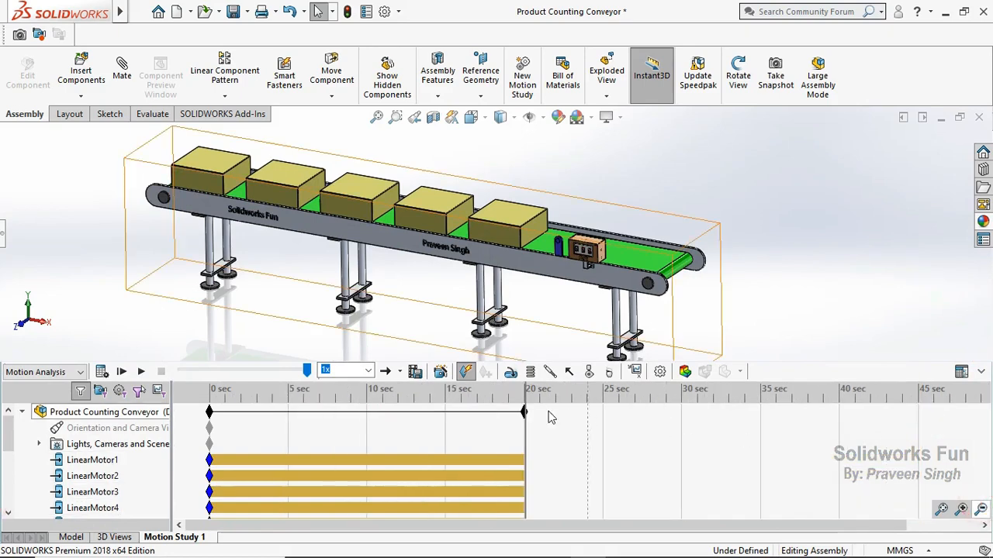
drag(525, 415, 760, 413)
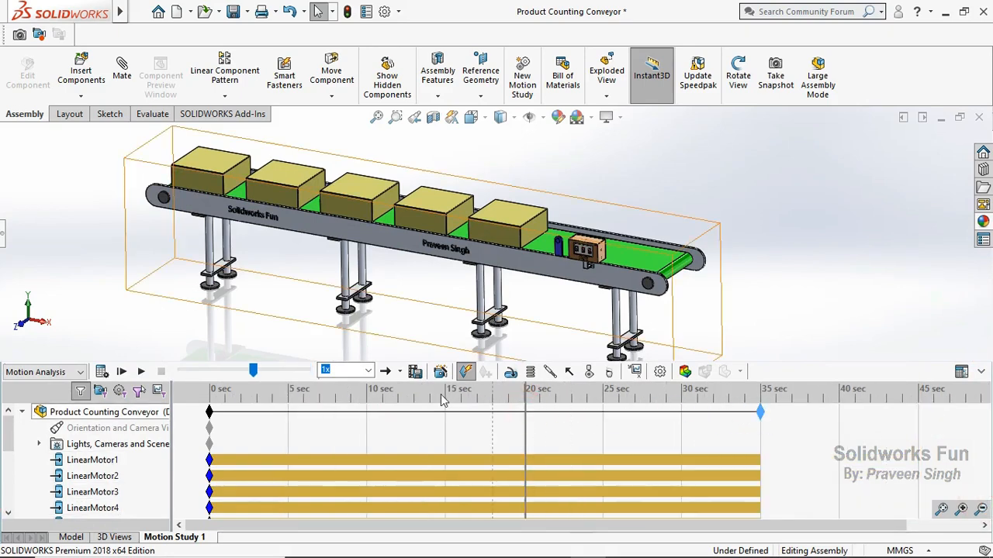
drag(253, 371, 180, 372)
click(843, 290)
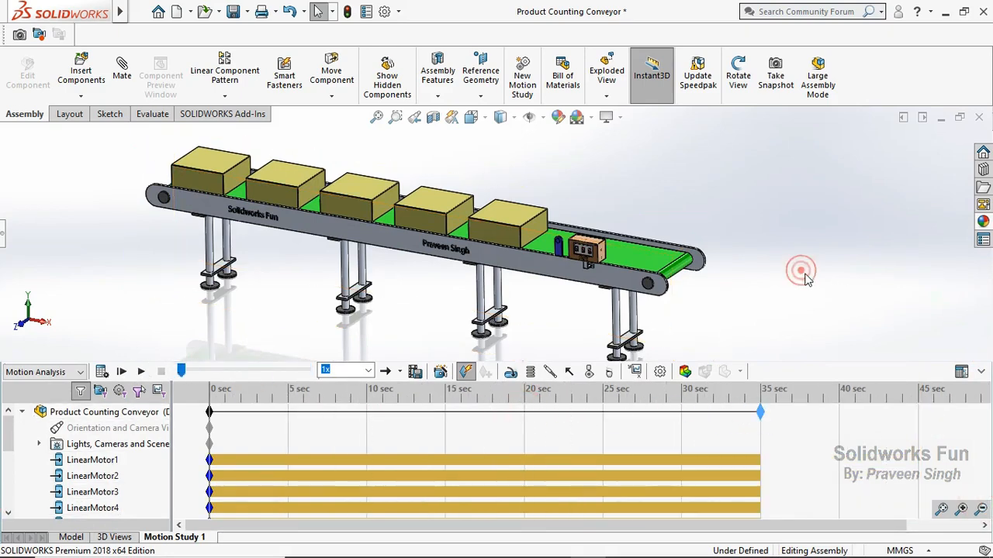
- Calculate the motion study while watching the counter, and stop the calculation at about 20 seconds once all boxes have left the conveyor
click(960, 373)
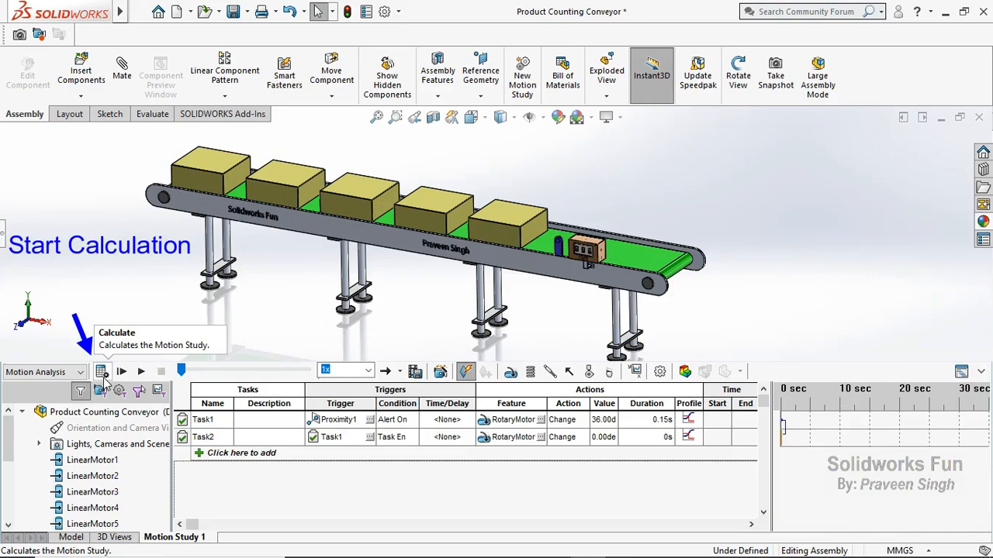
click(102, 372)
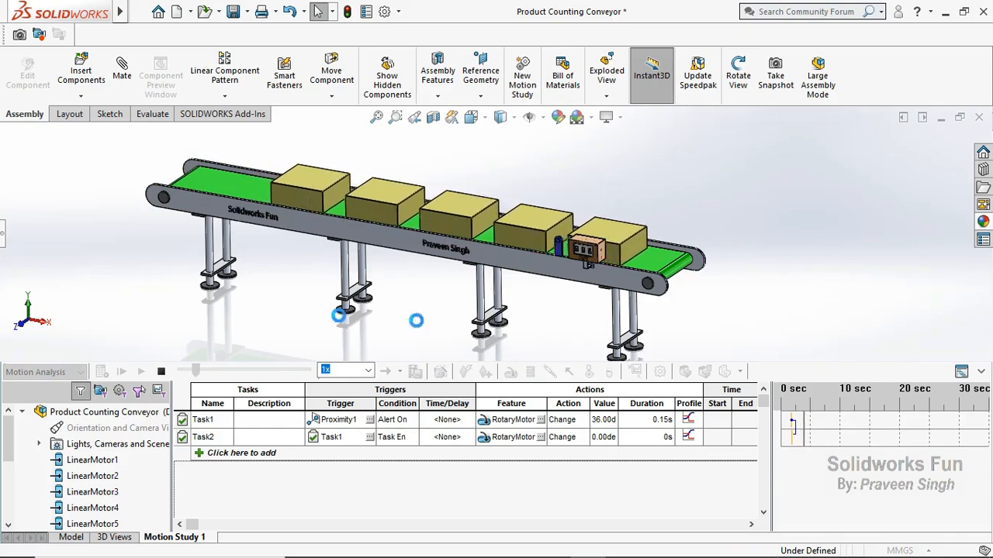
scroll(620, 252, down, 6)
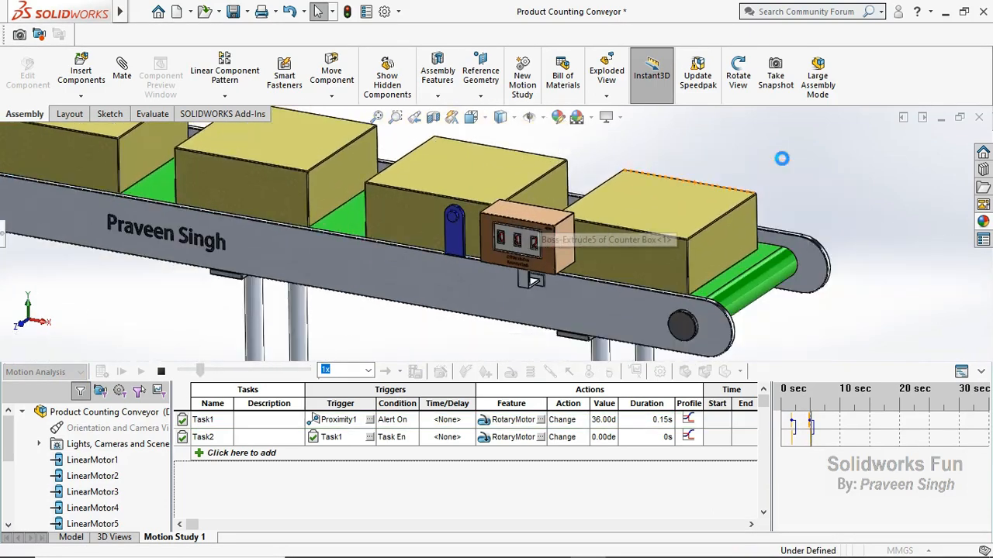
scroll(457, 202, down, 2)
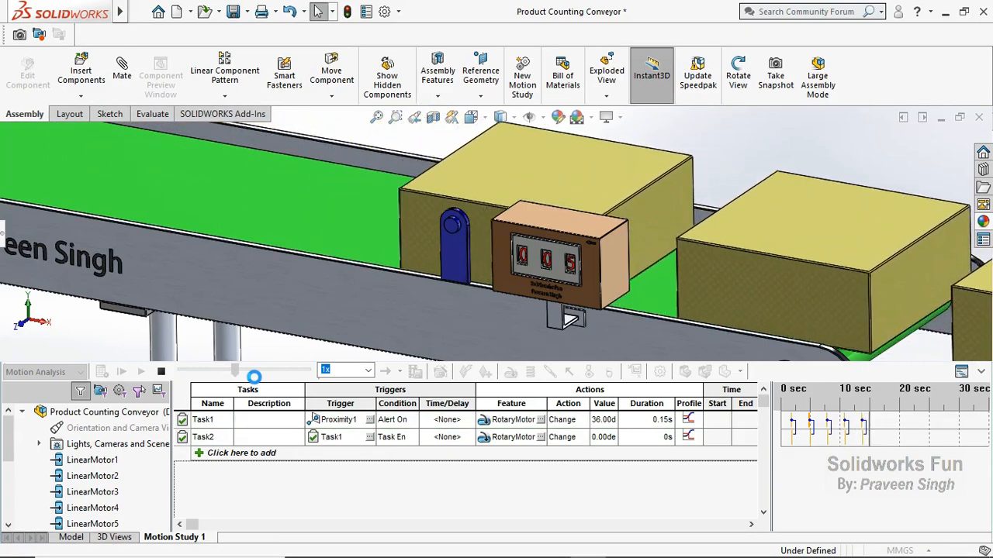
scroll(387, 343, up, 2)
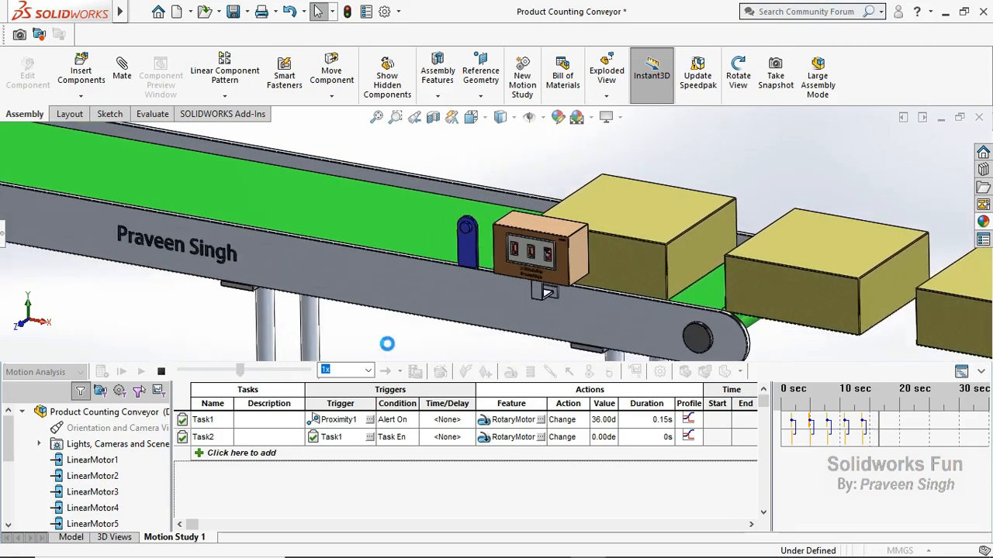
scroll(387, 344, up, 4)
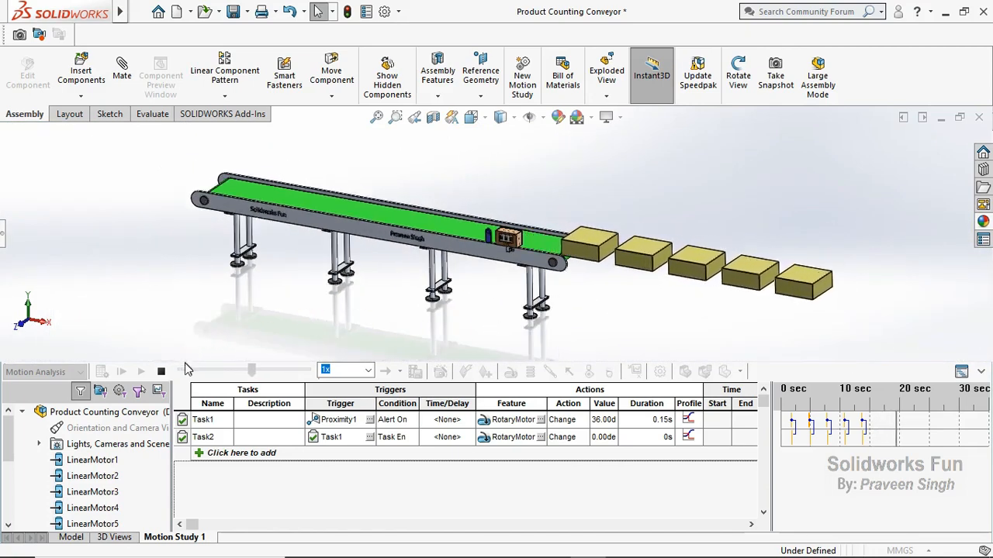
click(161, 371)
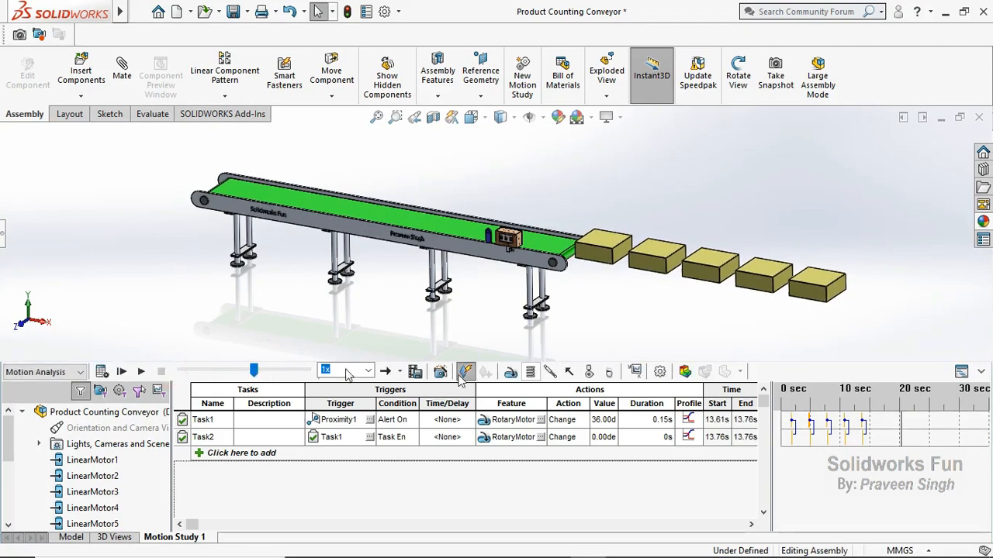
- Return the time bar to the start and shorten the motion study to about 20.5 seconds
drag(261, 375, 181, 372)
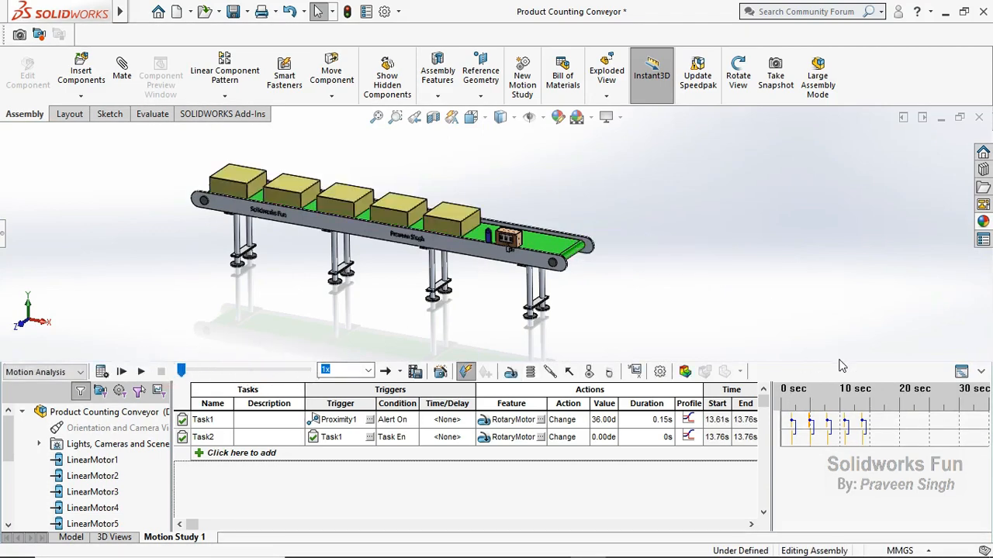
click(962, 372)
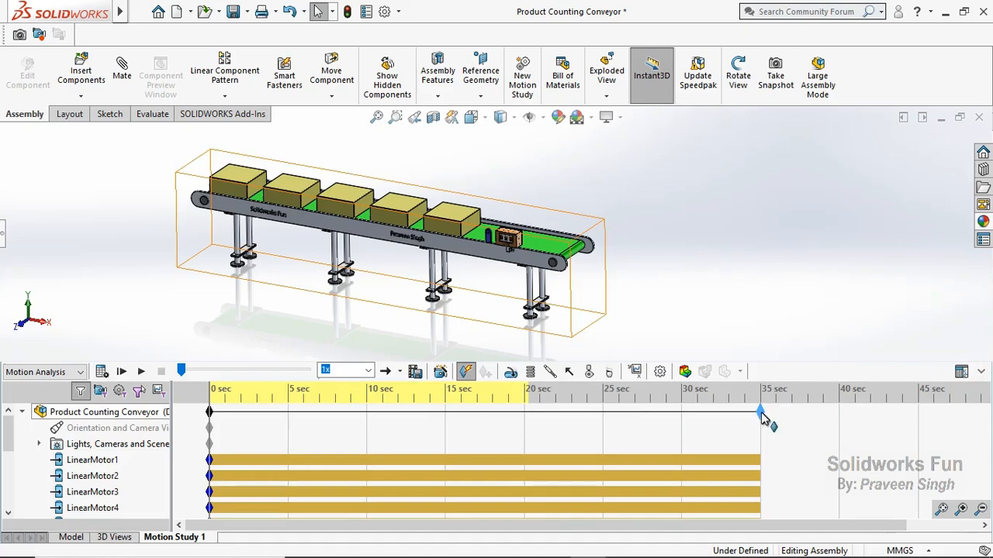
drag(537, 417, 533, 414)
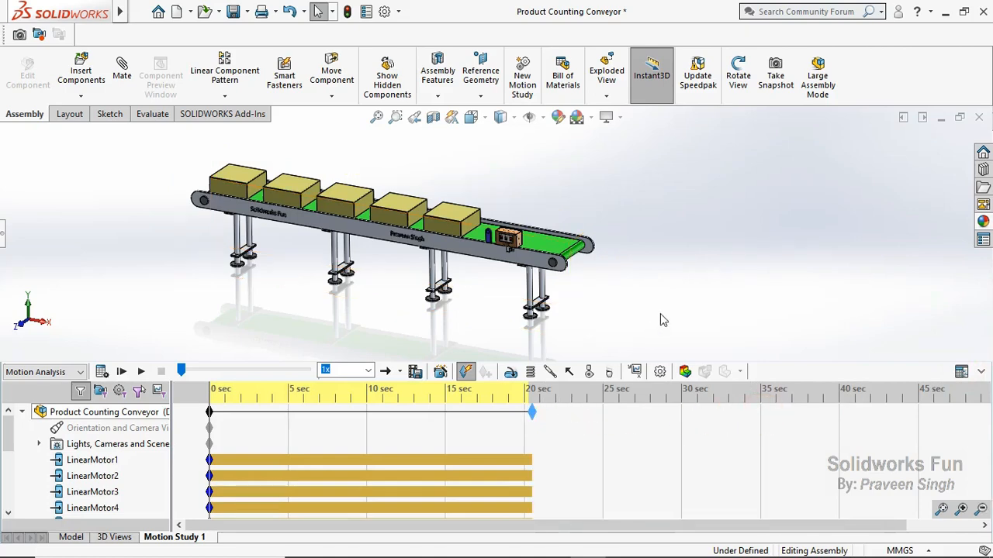
- Play back the calculated motion with a close view of the sensor and counter display, and stop the playback
click(982, 374)
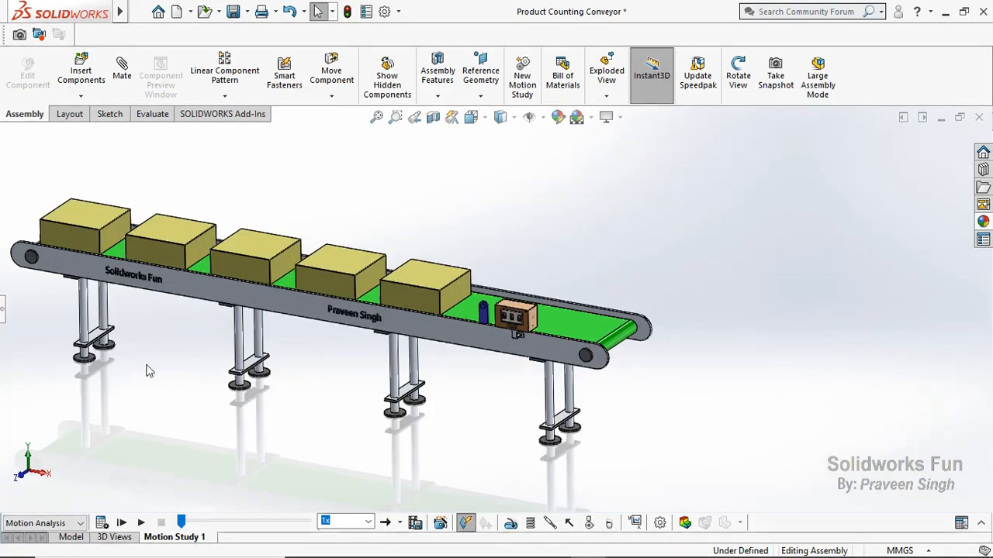
scroll(650, 319, down, 8)
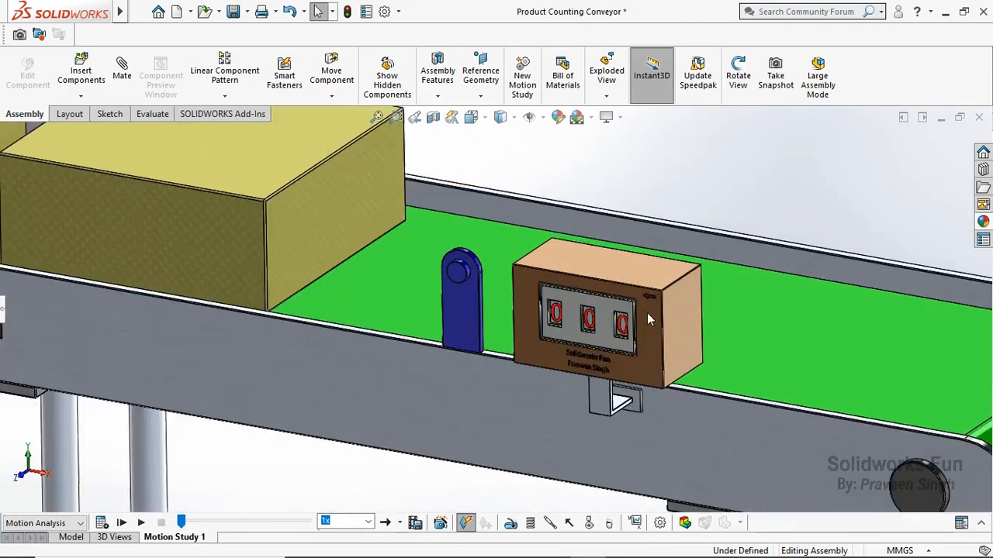
scroll(650, 319, down, 2)
click(149, 523)
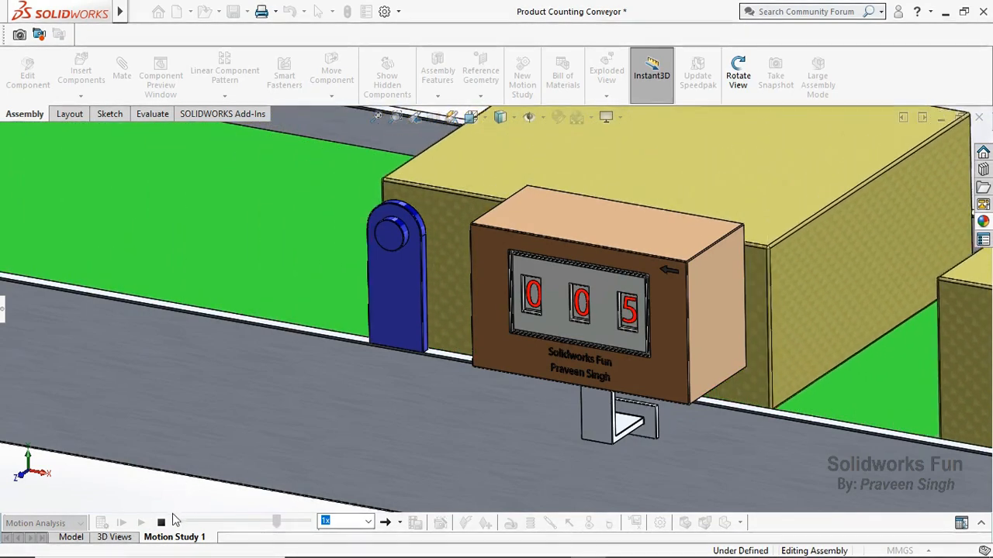
click(161, 522)
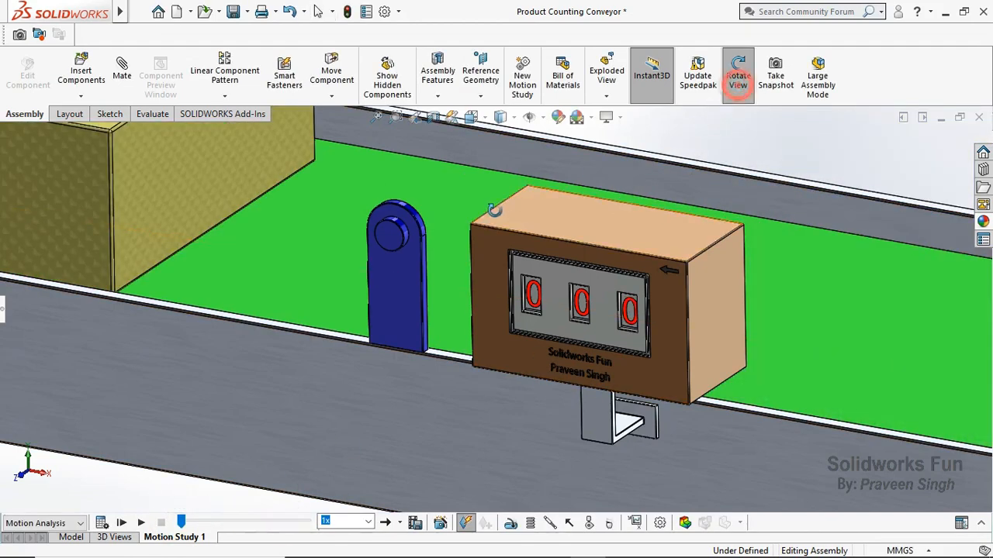
- Step the time bar from about 4 to 8 seconds to examine when the leading box leaves the conveyor
scroll(494, 211, up, 5)
click(571, 196)
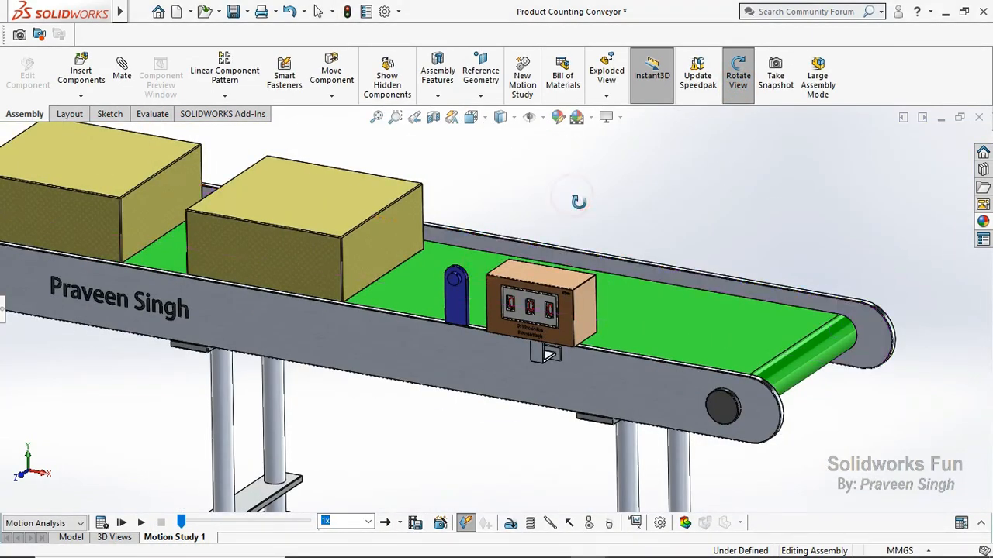
drag(578, 202, 541, 333)
scroll(527, 333, up, 5)
drag(224, 262, 321, 248)
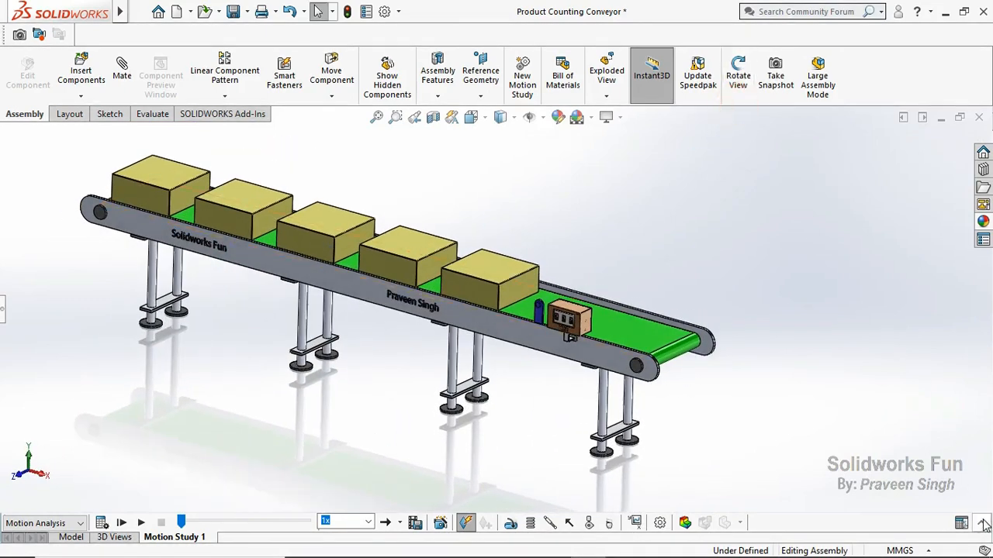
click(984, 526)
scroll(384, 452, down, 3)
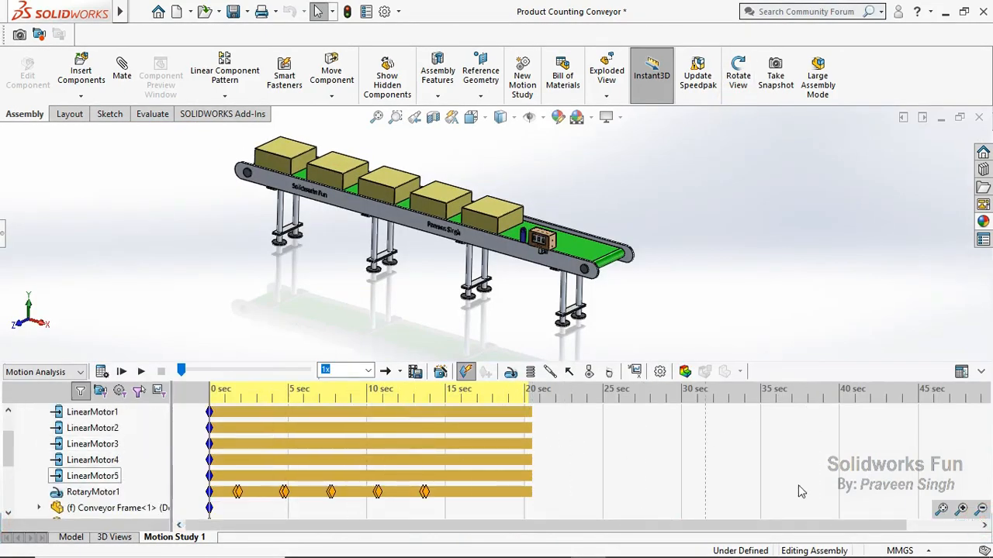
click(962, 509)
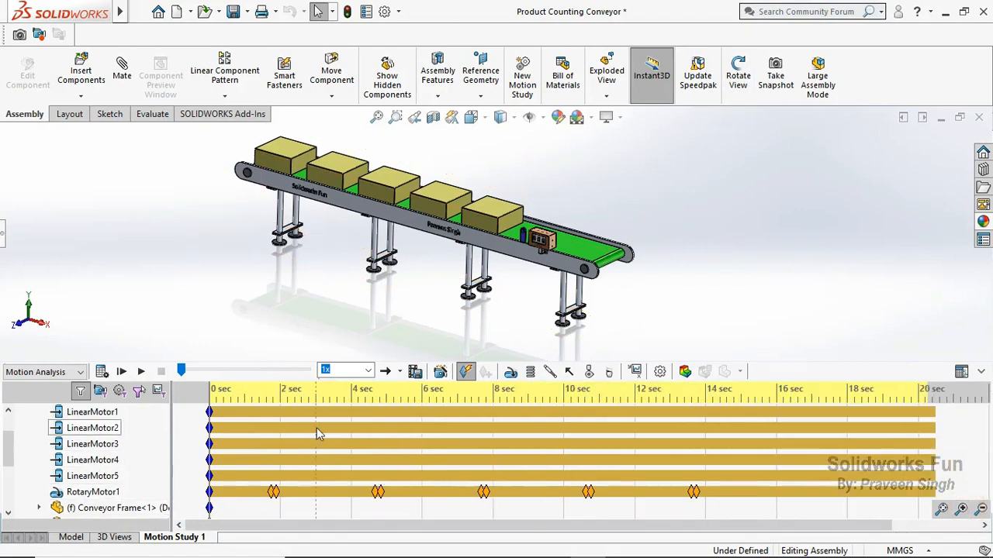
click(366, 442)
click(413, 452)
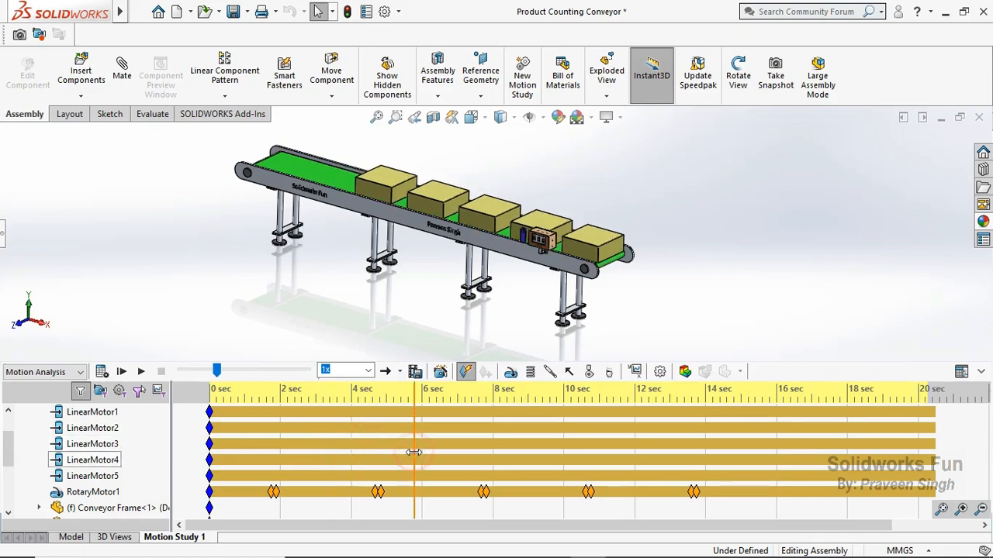
click(449, 456)
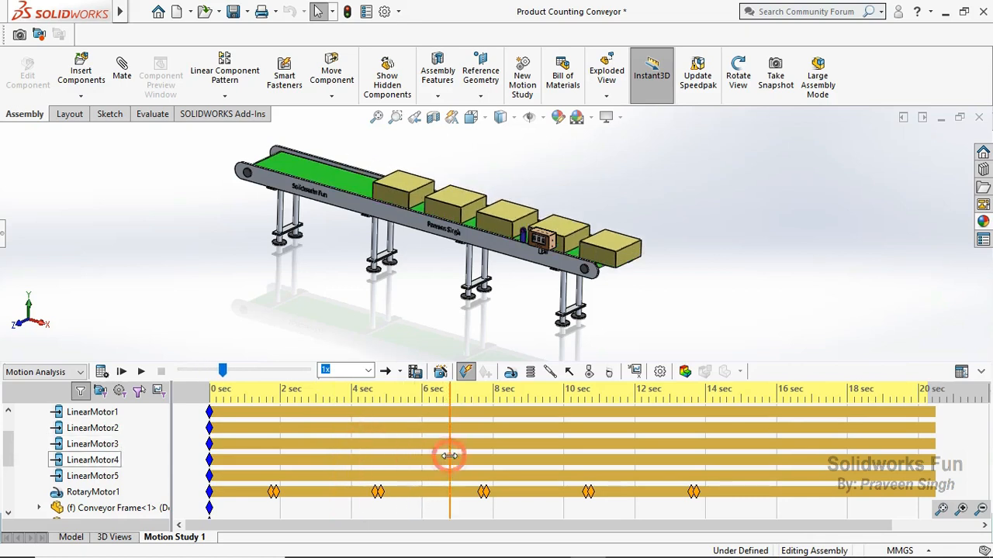
click(493, 452)
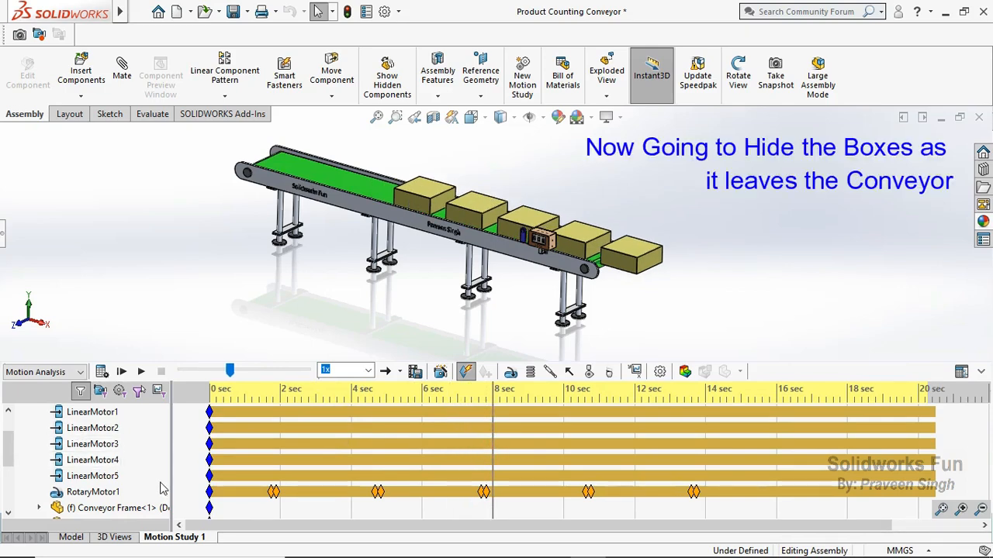
- Copy the initial key point of Box<6> and paste it on the same row at about 7 seconds
scroll(149, 482, down, 3)
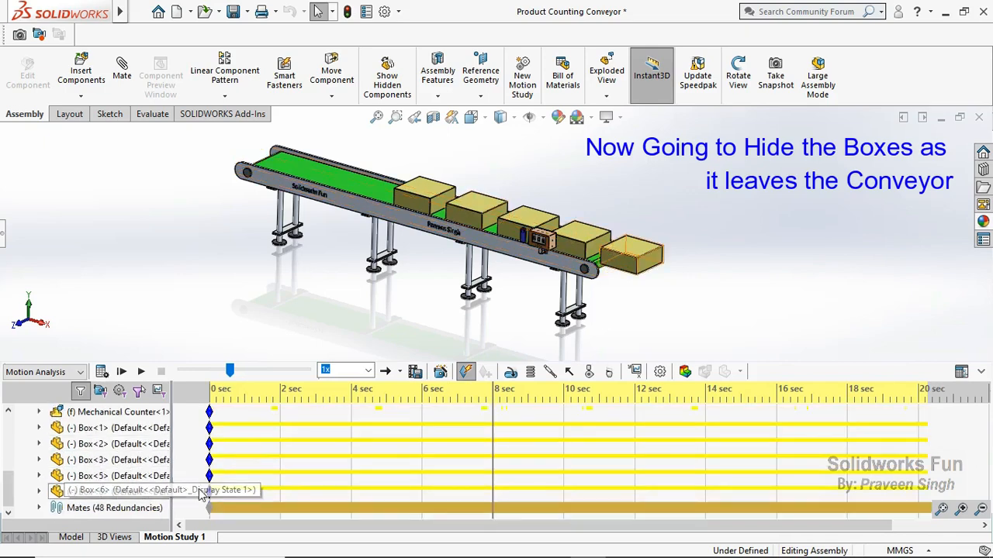
right_click(211, 492)
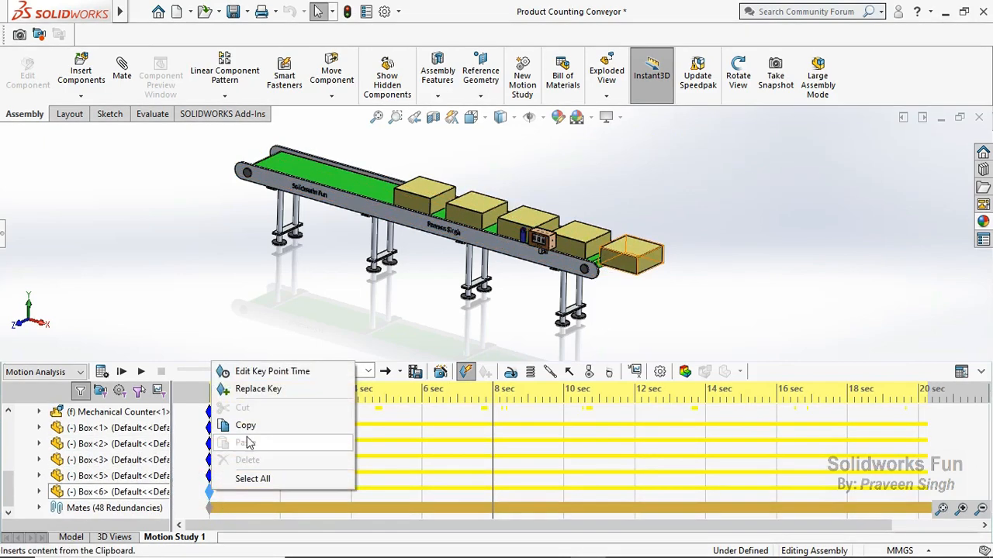
click(258, 429)
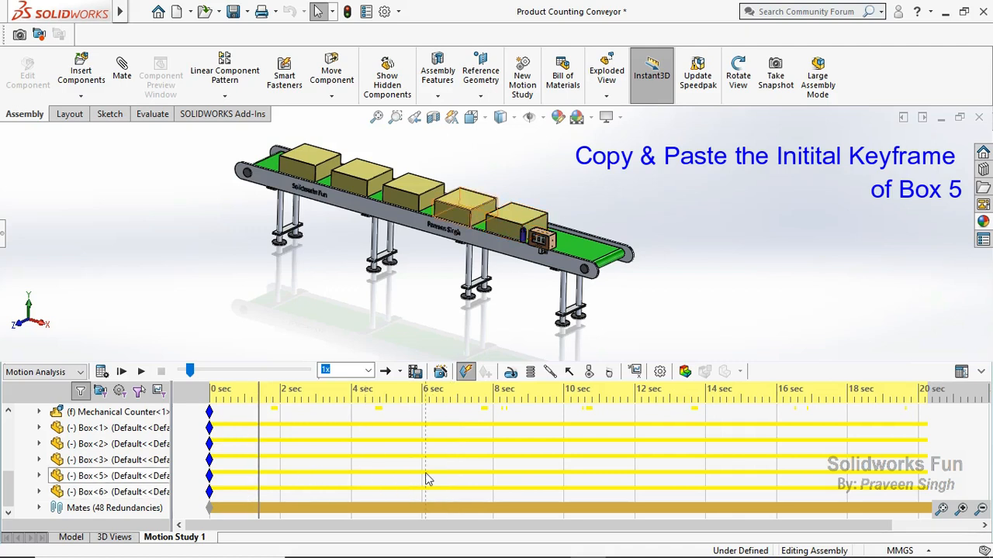
click(457, 486)
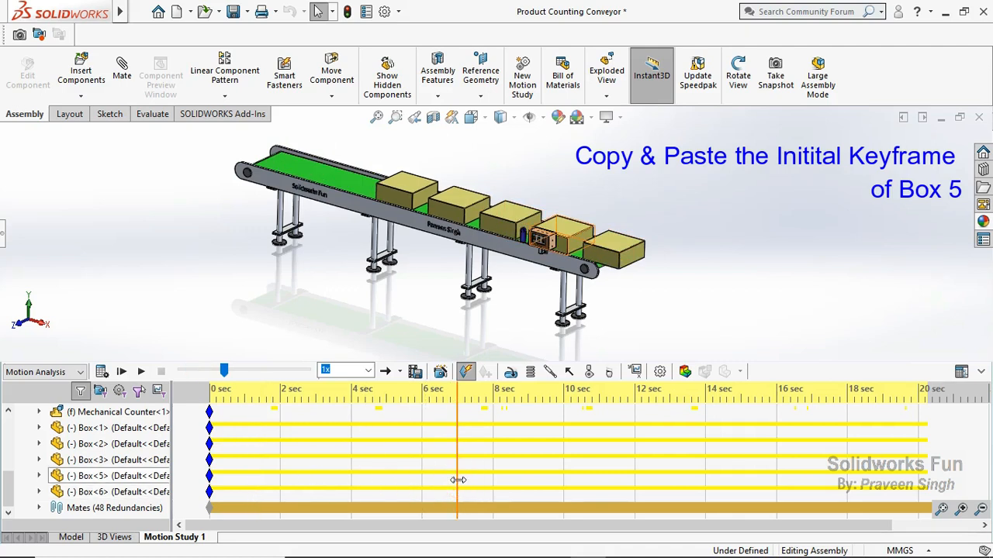
right_click(458, 491)
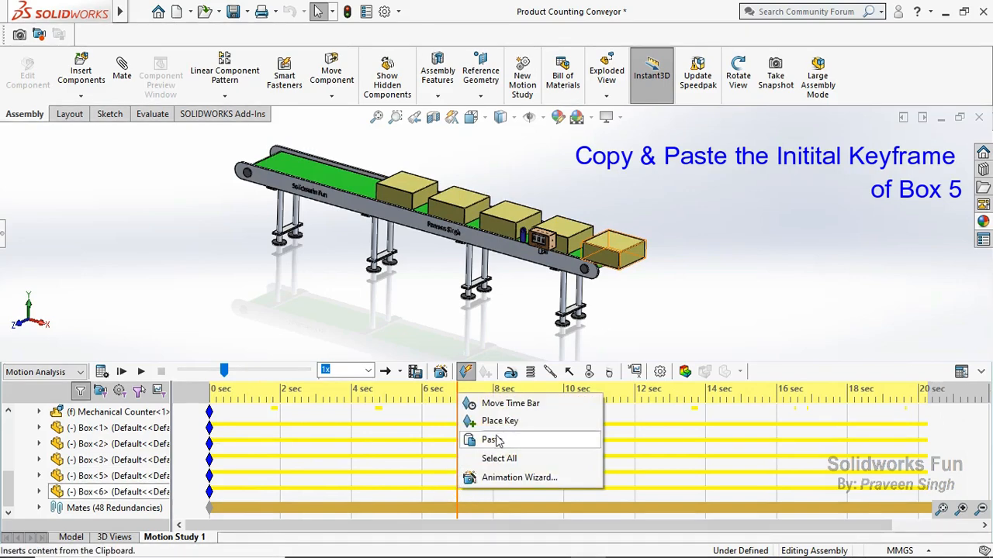
click(495, 440)
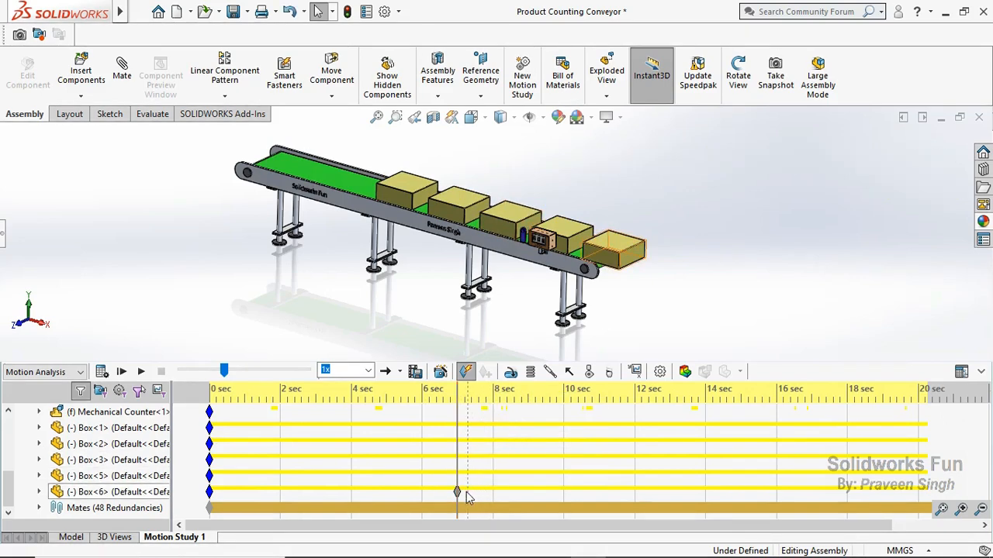
- Add a second key point for Box<6> at about 7.2 seconds and hide the box at that time
click(499, 424)
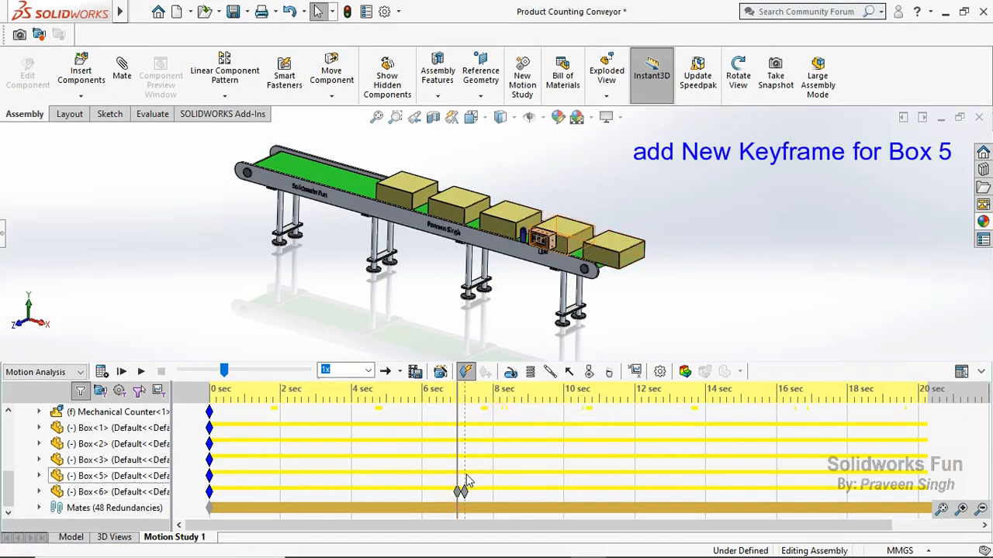
right_click(169, 492)
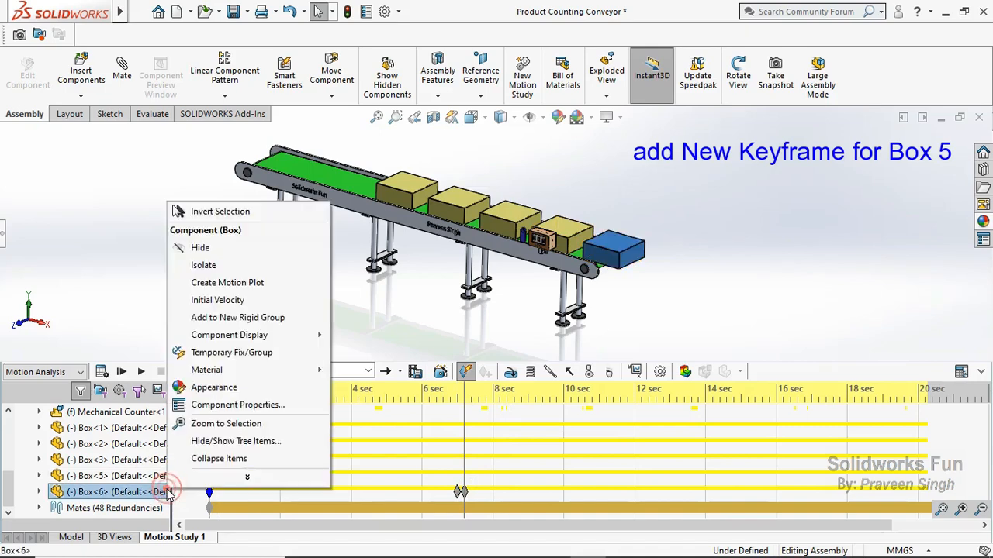
click(221, 252)
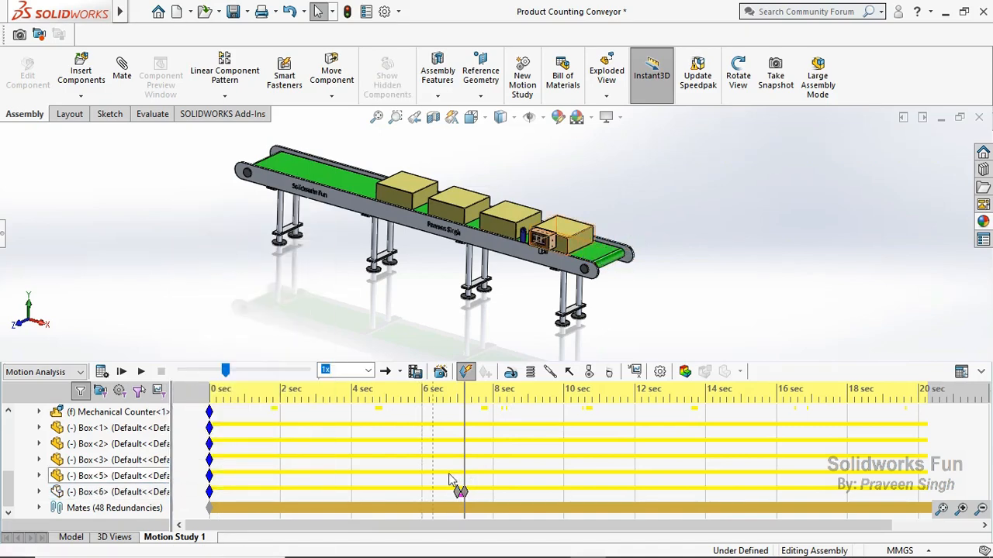
- Copy the initial key point of Box<5> and paste it on the same row at about 10.4 seconds
right_click(209, 476)
click(249, 409)
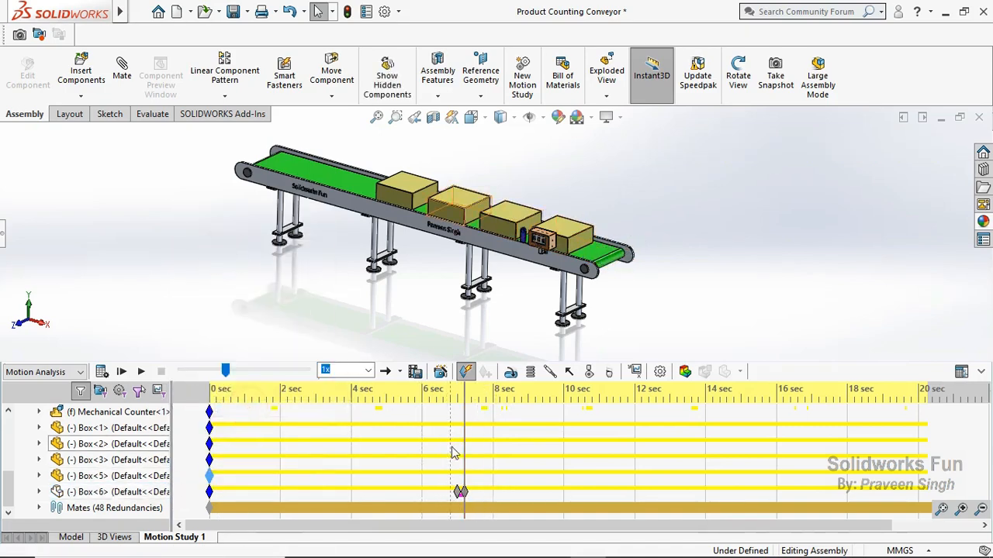
click(514, 460)
click(564, 460)
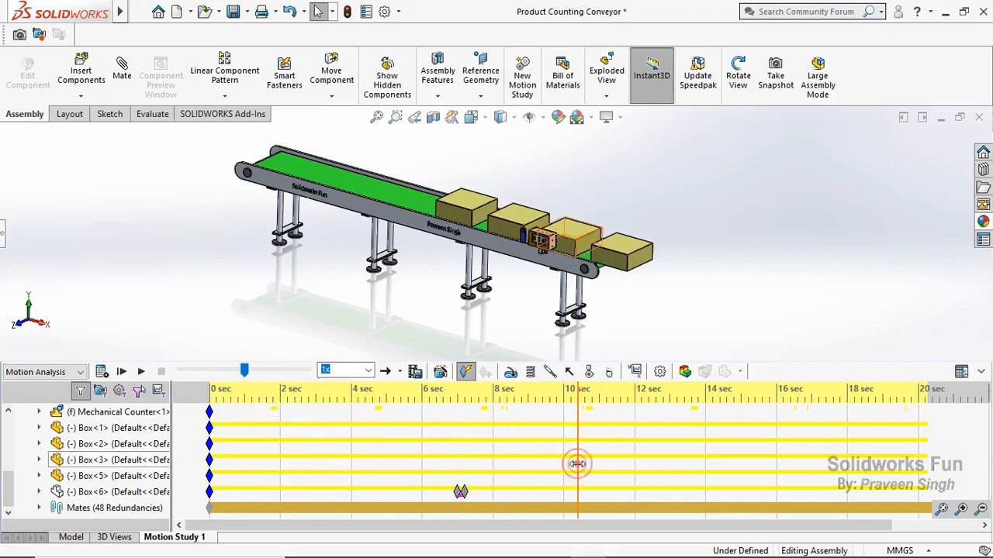
right_click(578, 469)
click(605, 425)
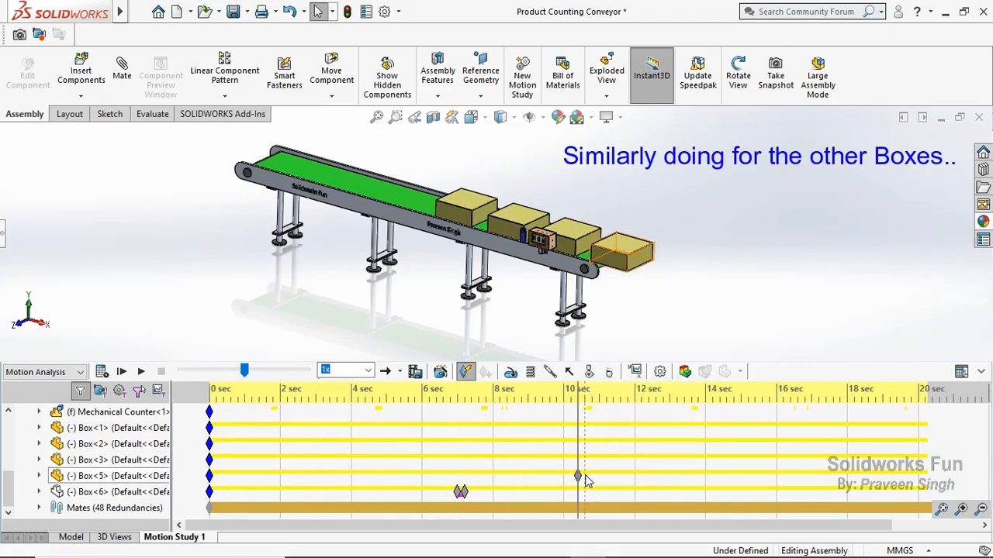
- Add another key point for Box<5> at about 10.6 seconds and hide the box there
right_click(587, 464)
click(596, 426)
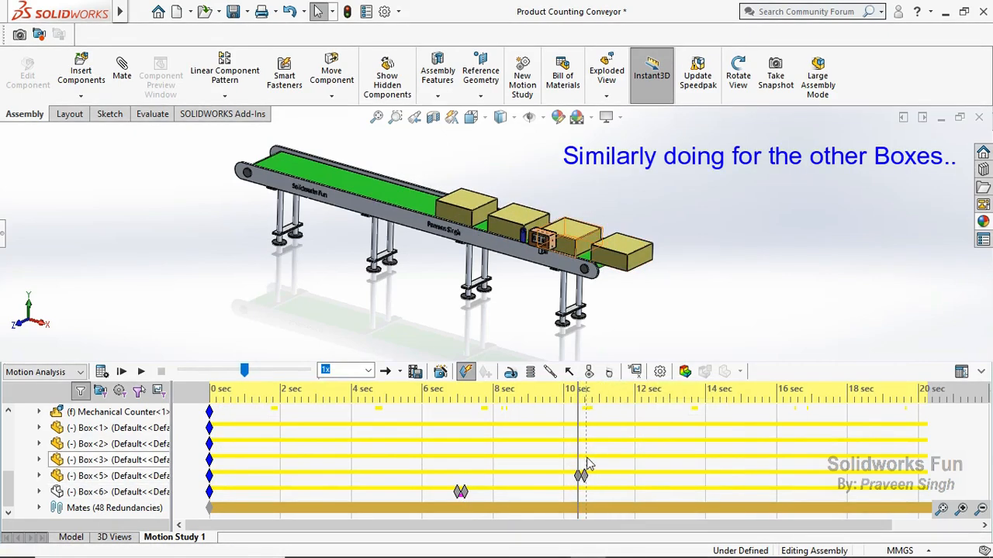
right_click(167, 475)
click(193, 231)
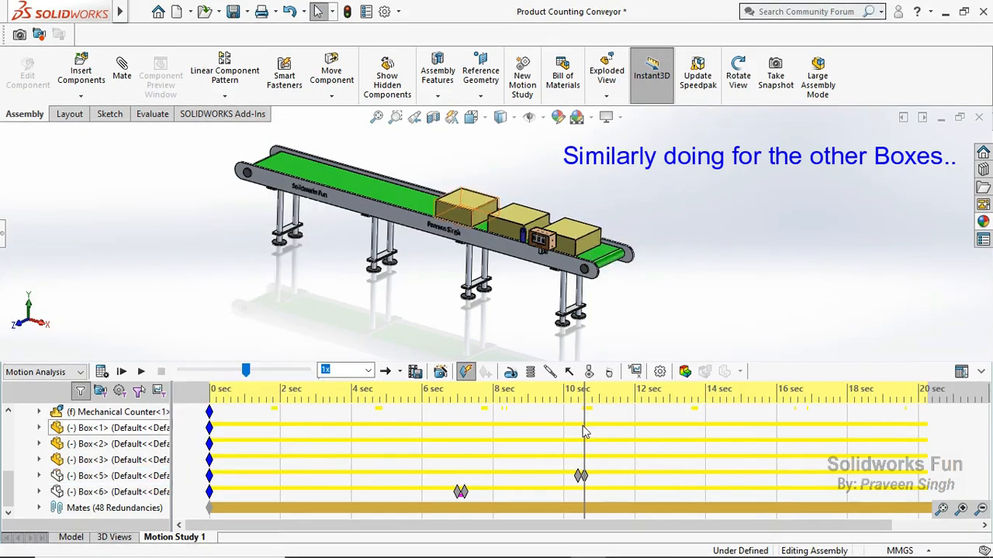
- Copy the initial key point of Box<3> and paste it on its row at about 13 seconds
right_click(209, 459)
click(249, 393)
click(652, 420)
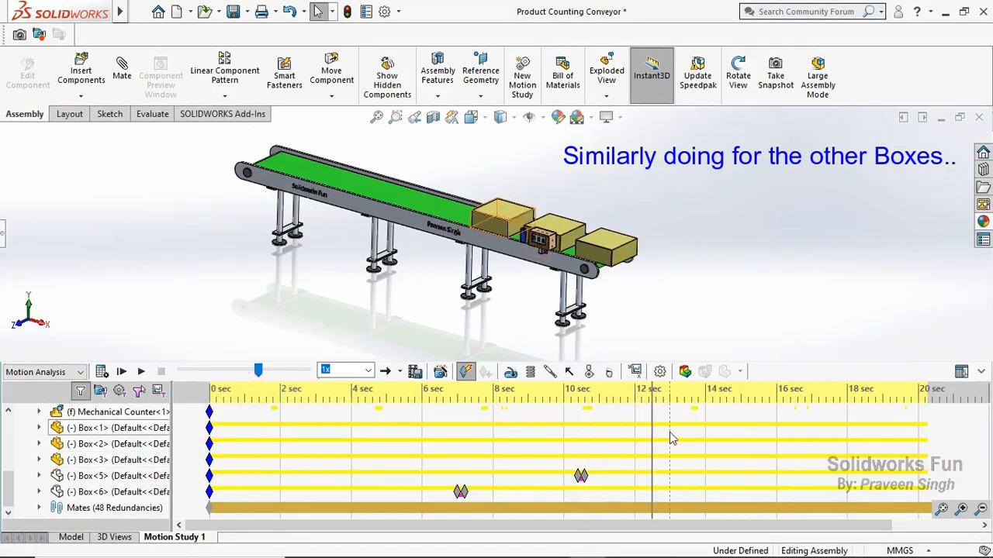
right_click(670, 450)
click(691, 490)
click(692, 487)
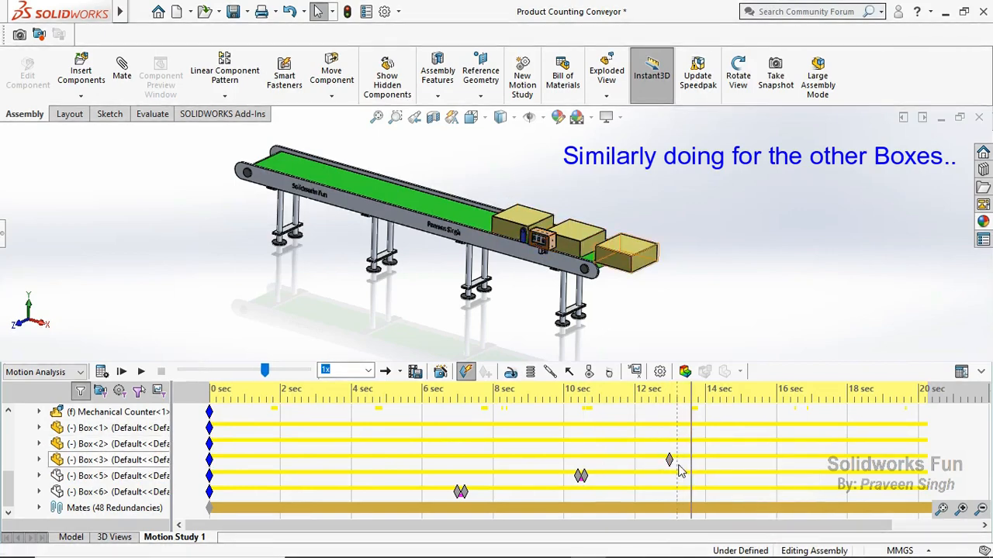
- Add another key point for Box<3> at about 13.2 seconds and hide the box there
right_click(673, 463)
click(713, 394)
right_click(147, 460)
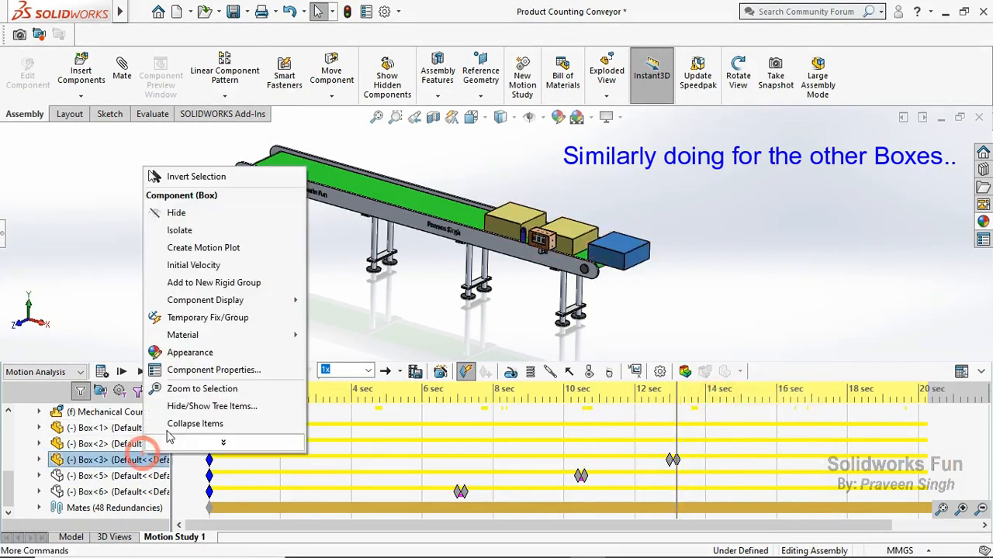
click(240, 218)
- Copy the initial key point of Box<2> and paste it on its row at about 16.2 seconds
right_click(217, 454)
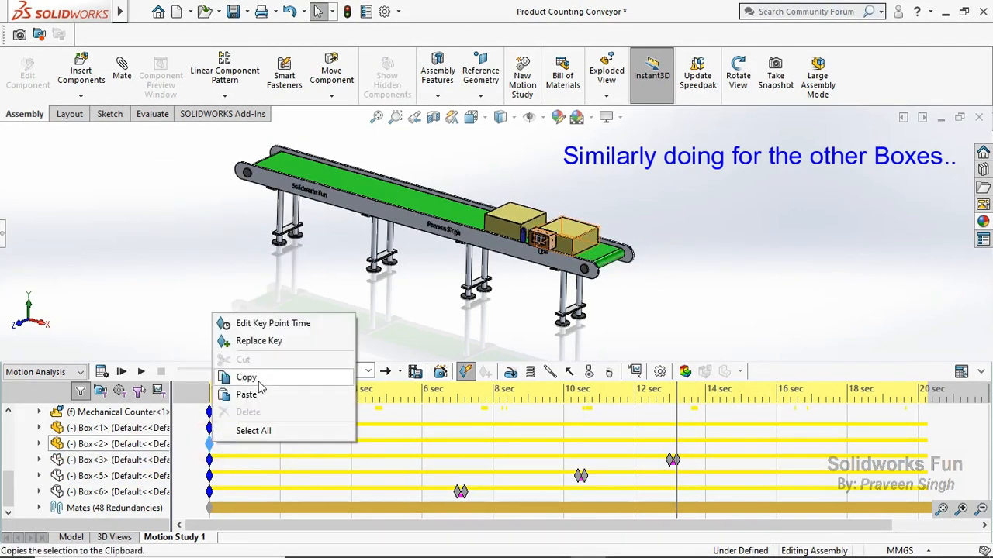
click(241, 376)
click(749, 452)
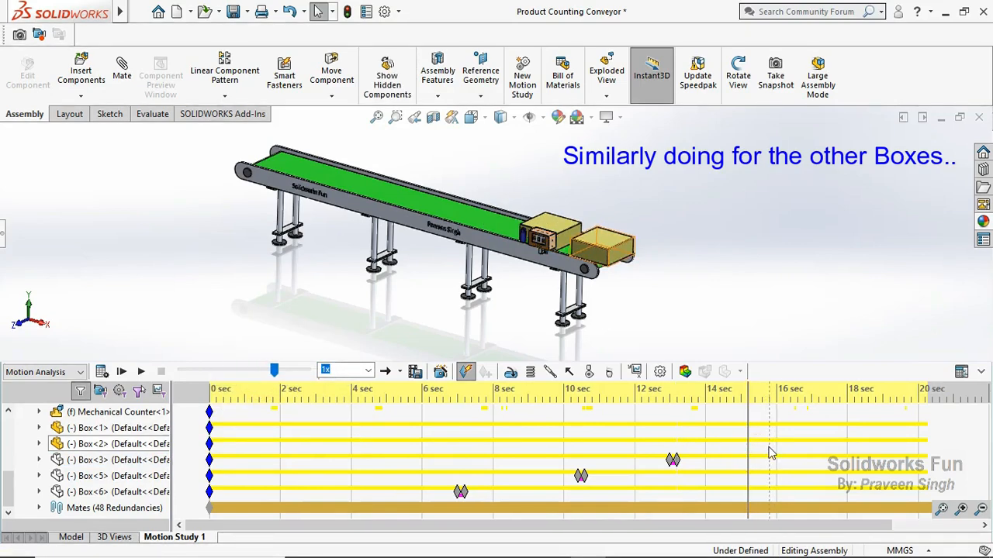
right_click(783, 445)
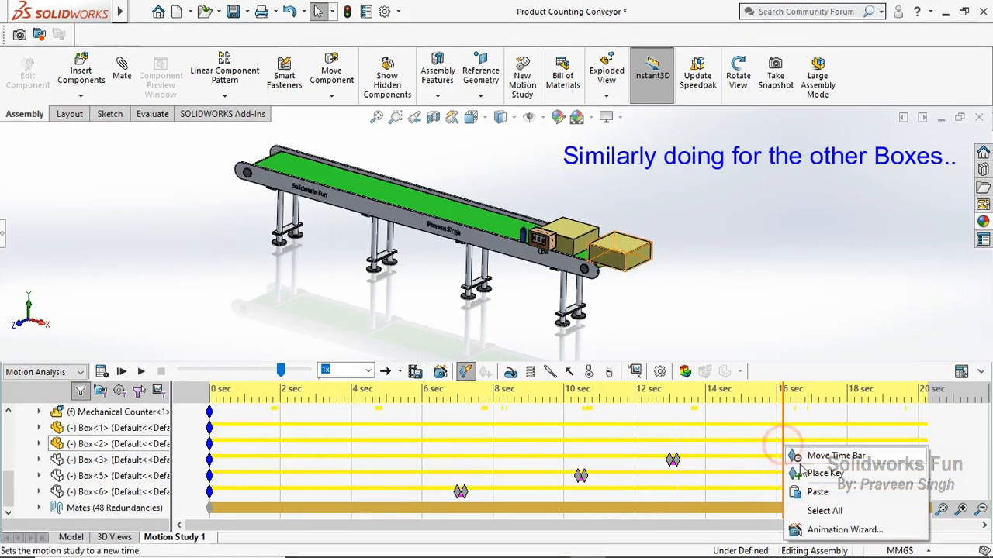
click(822, 430)
- Add another key point for Box<2> at about 16.4 seconds and hide the box there
right_click(792, 453)
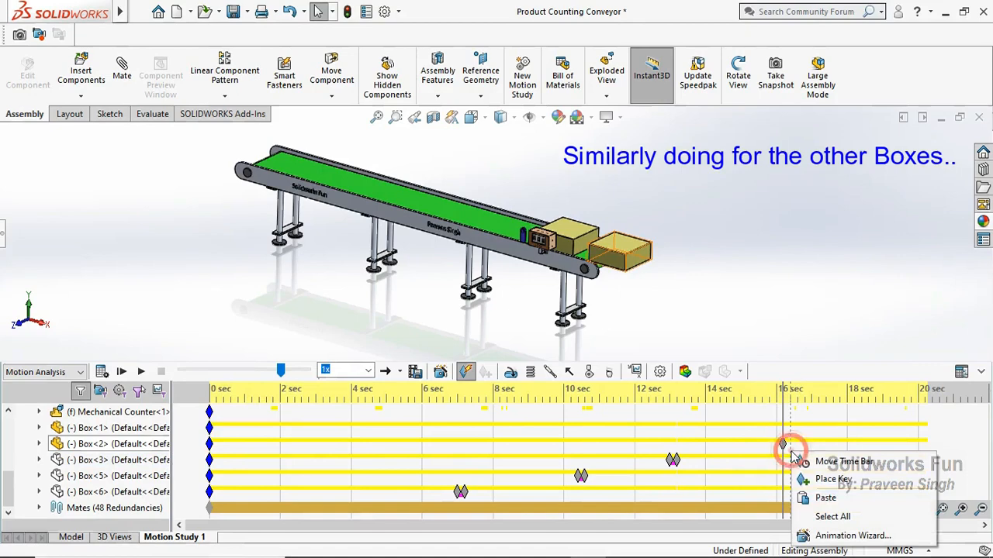
click(831, 480)
right_click(132, 448)
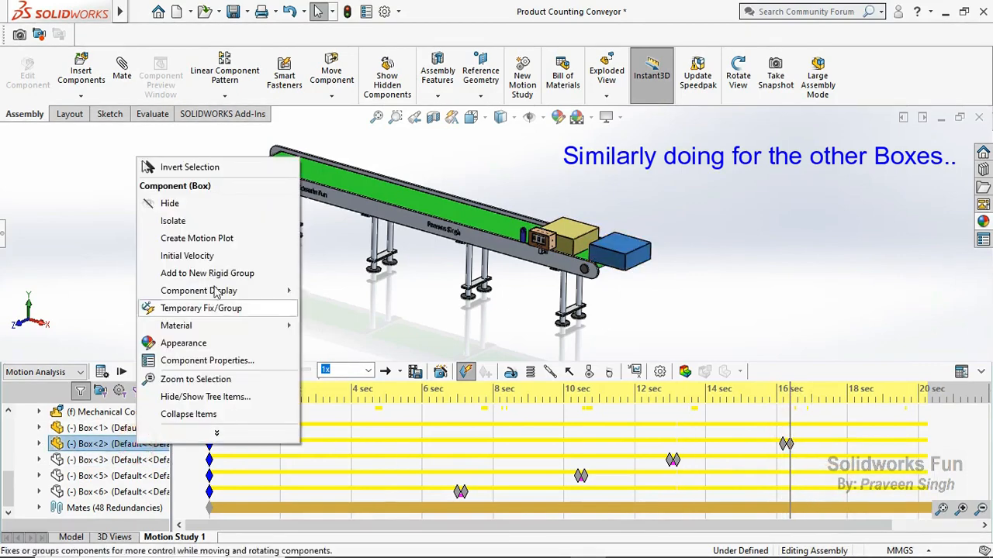
click(212, 207)
- Copy the initial key point of Box<1> and paste it on its row at about 19 seconds
right_click(210, 427)
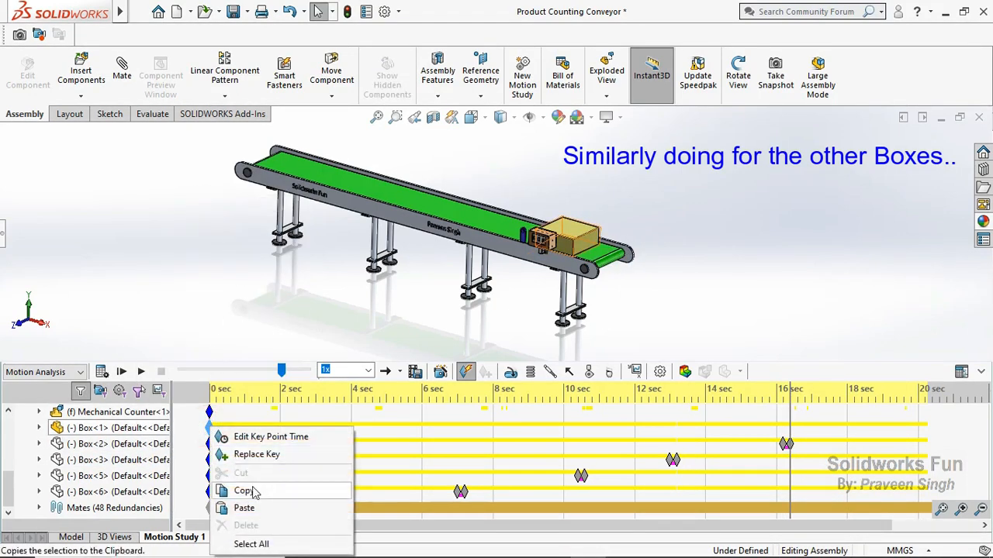
click(252, 490)
click(885, 443)
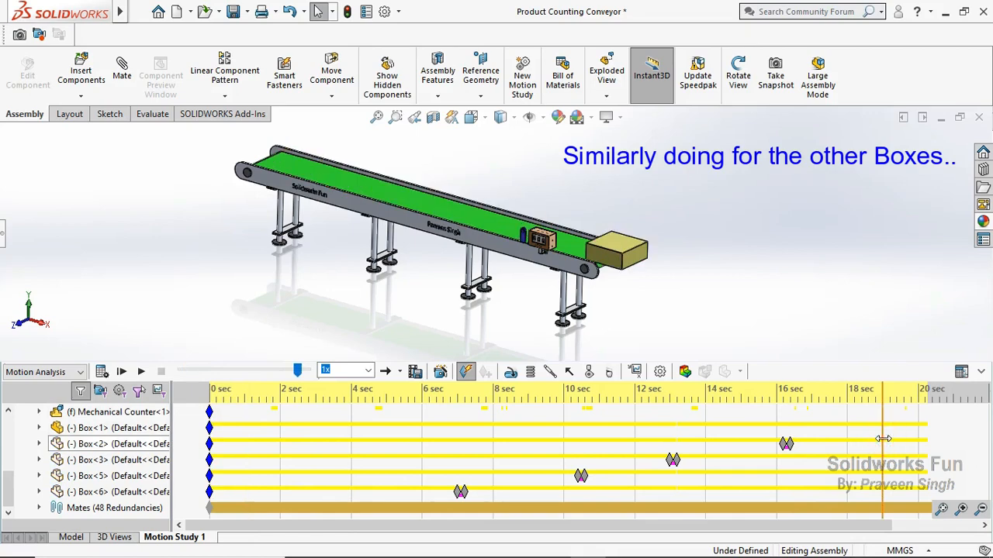
right_click(888, 447)
click(853, 485)
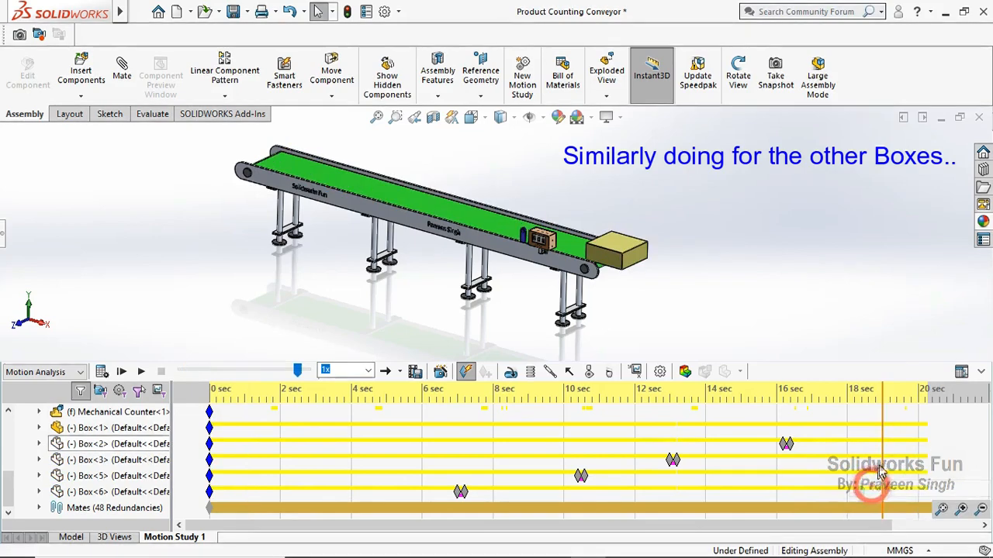
- Add another key point for Box<1> at about 19.2 seconds and hide the box there
right_click(896, 464)
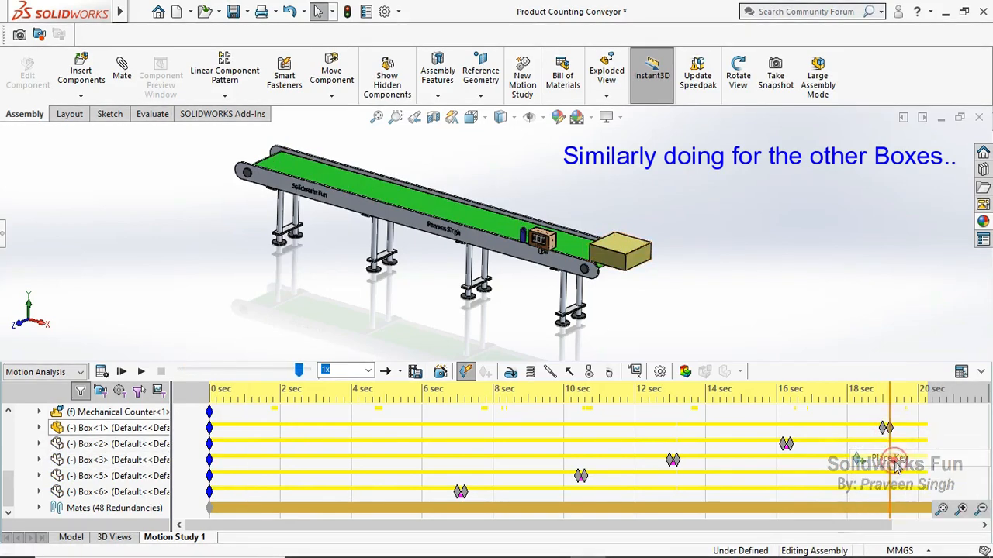
right_click(166, 439)
click(189, 224)
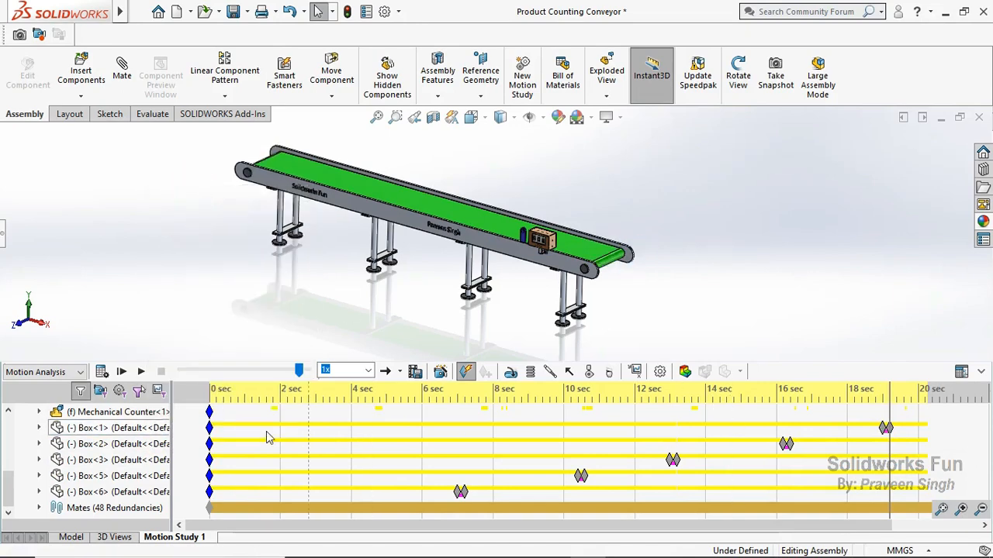
- Play the motion study from the start to check the box hiding, and recalculate the study
drag(277, 370, 181, 367)
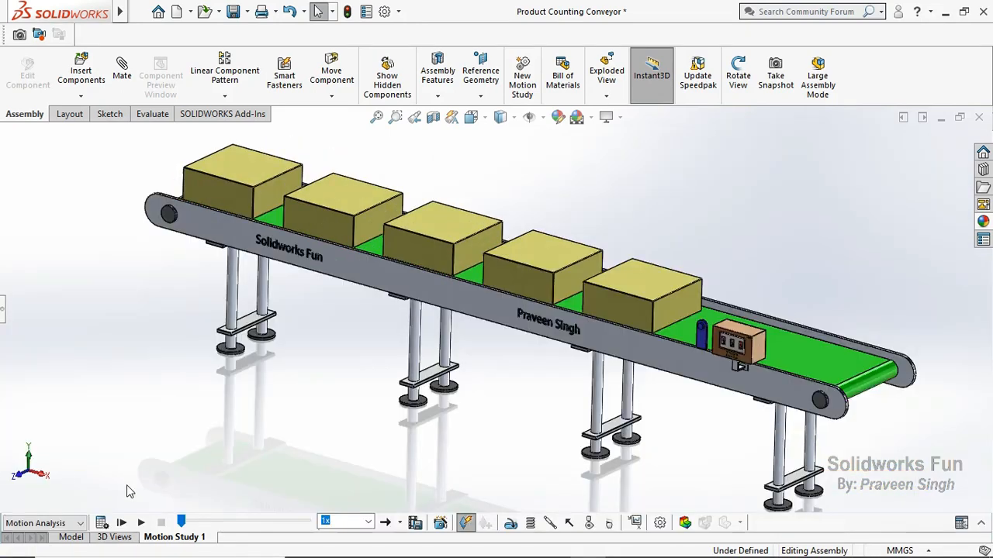
click(140, 523)
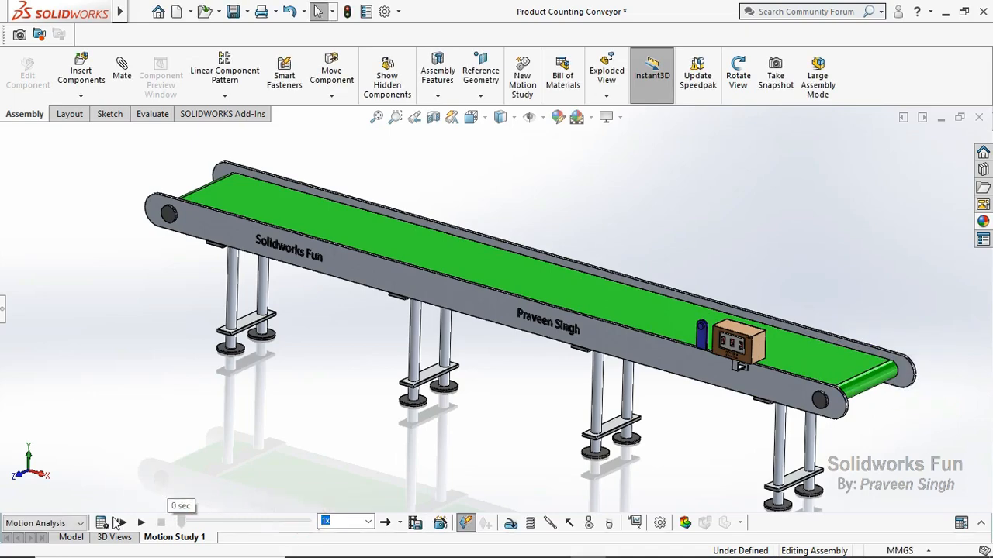
click(102, 522)
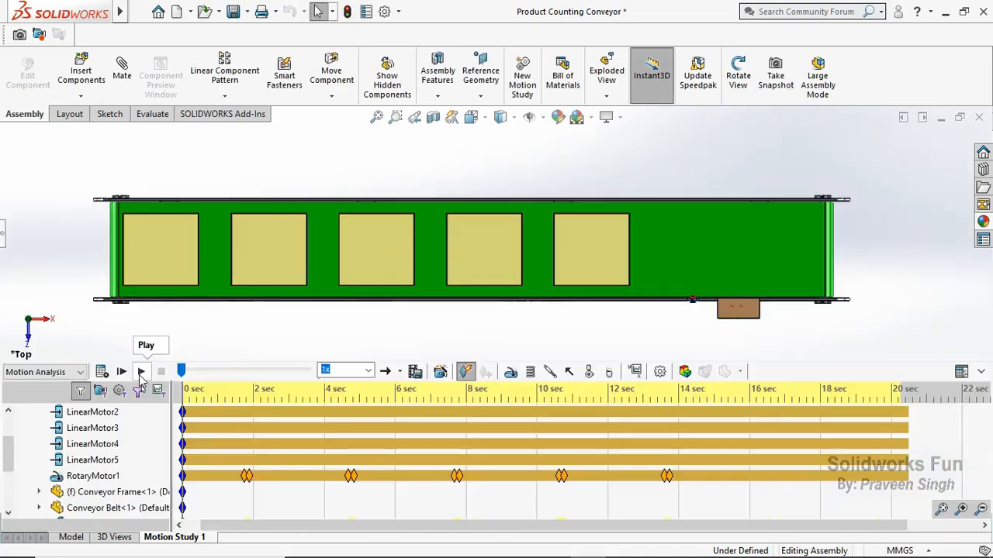
- Play back the recalculated motion in the top view and in a close view of the sensor and counter
click(140, 373)
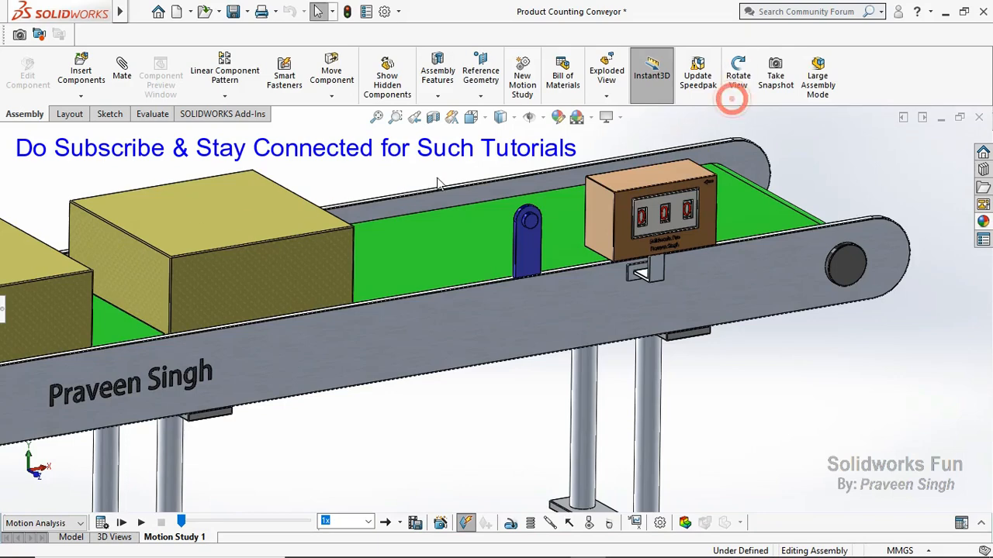
scroll(429, 182, up, 1)
scroll(395, 197, down, 1)
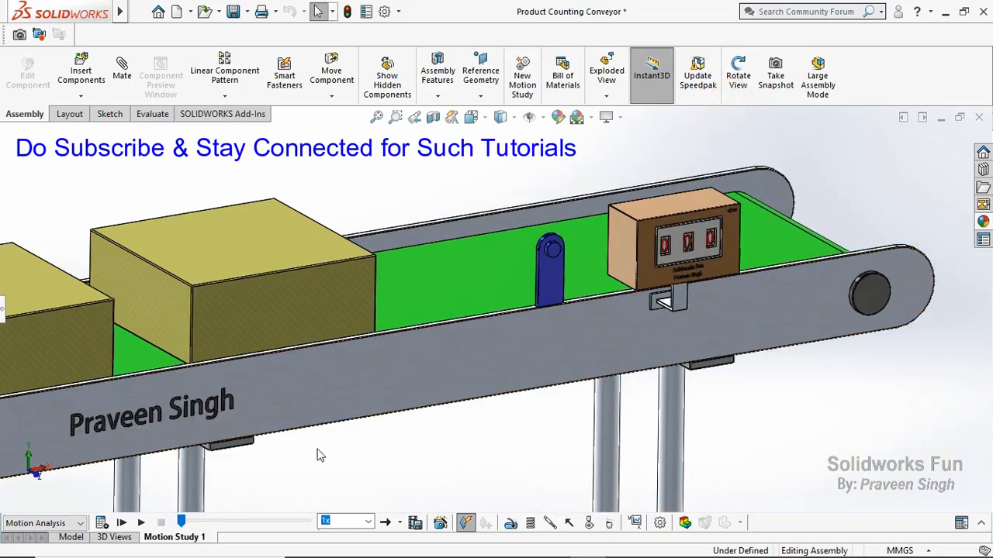
click(142, 523)
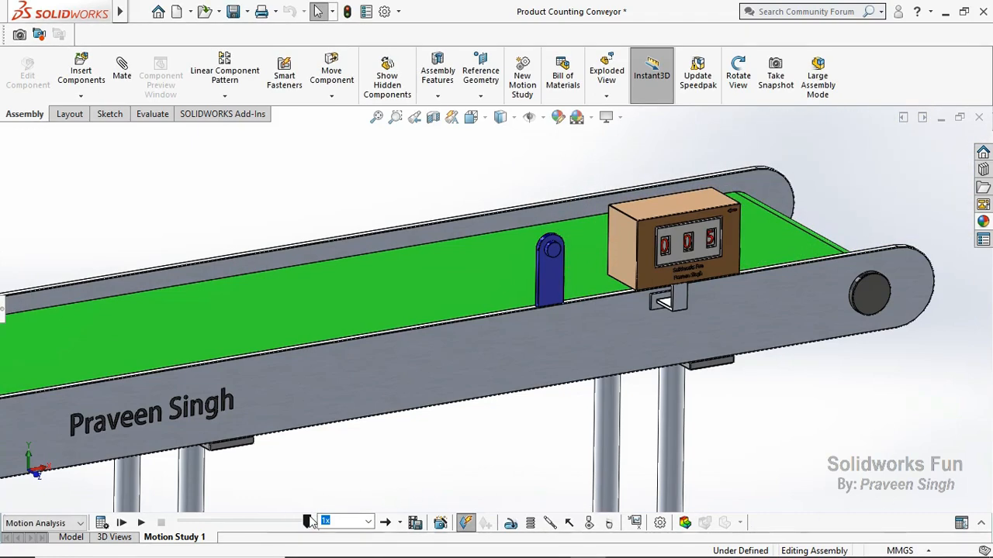
- Minimize SolidWorks, switch to the browser and look through the Solidworks Fun YouTube channel's videos and playlists
click(945, 12)
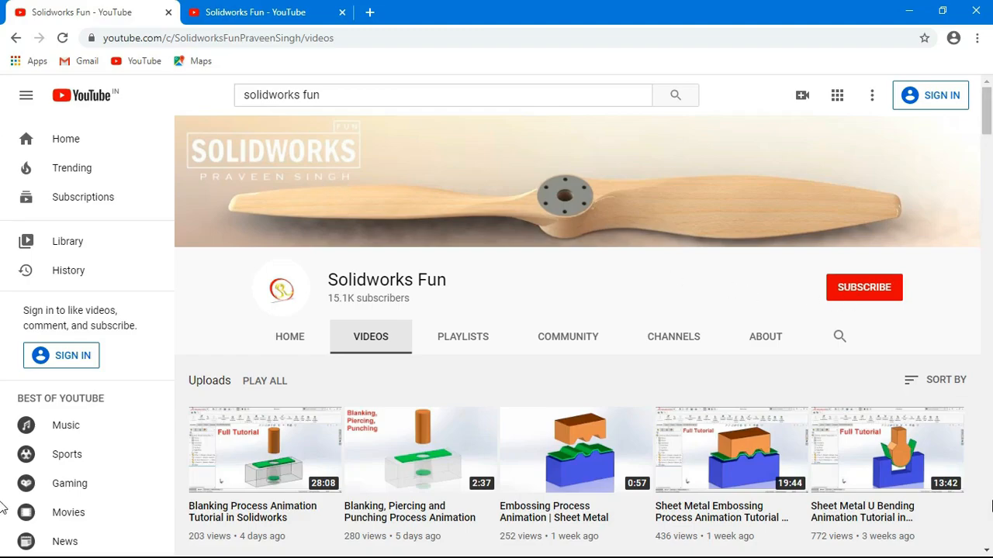
drag(990, 121, 925, 506)
drag(986, 213, 985, 434)
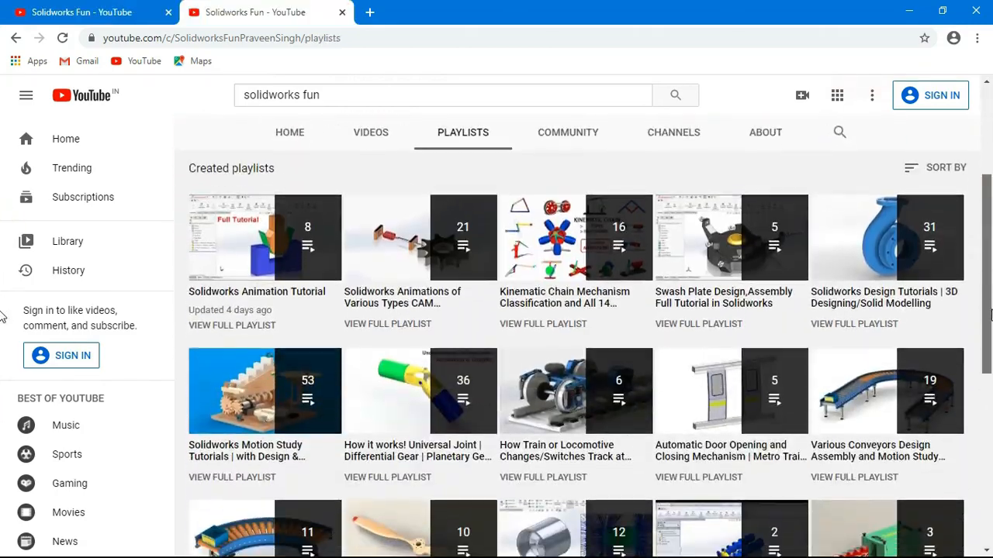
drag(986, 387, 986, 391)
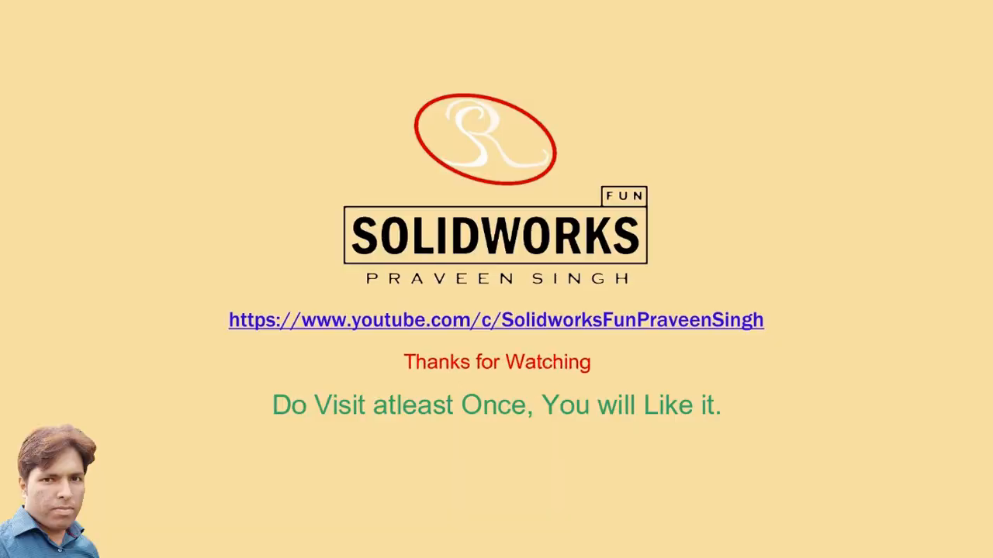